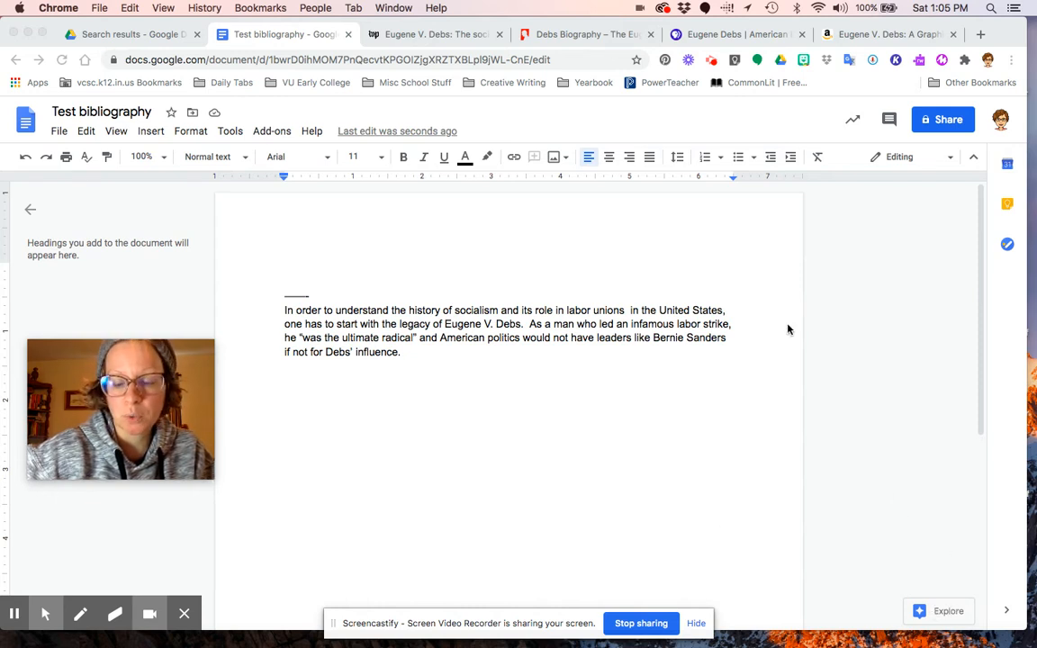
# Open the Explore tool in the document and search for "Eugene V. Debs".
pyautogui.click(938, 616)
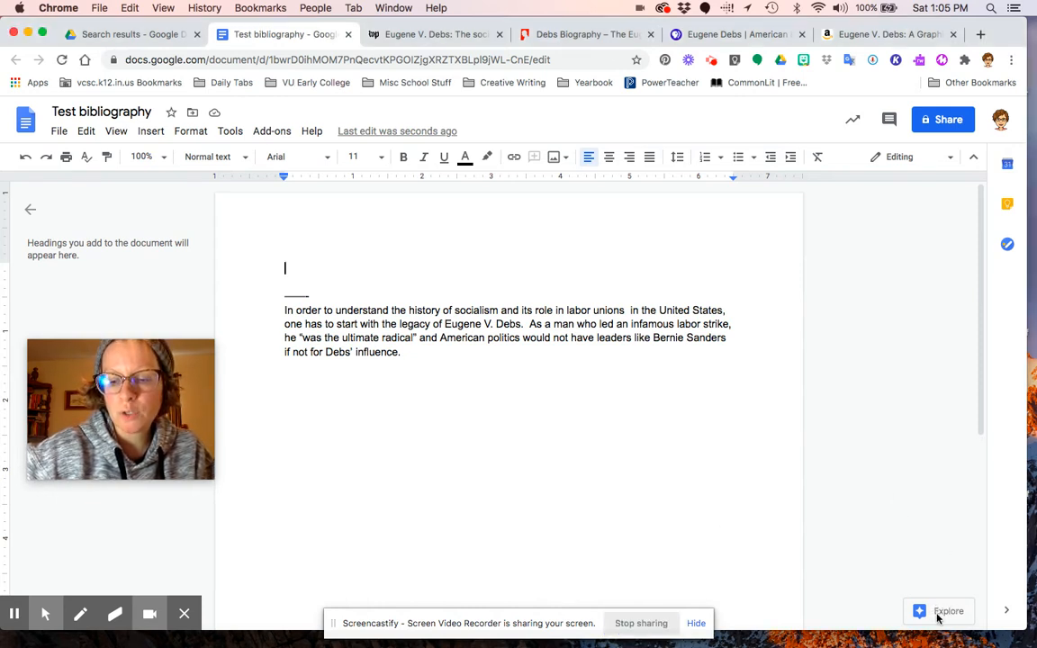
pyautogui.click(920, 612)
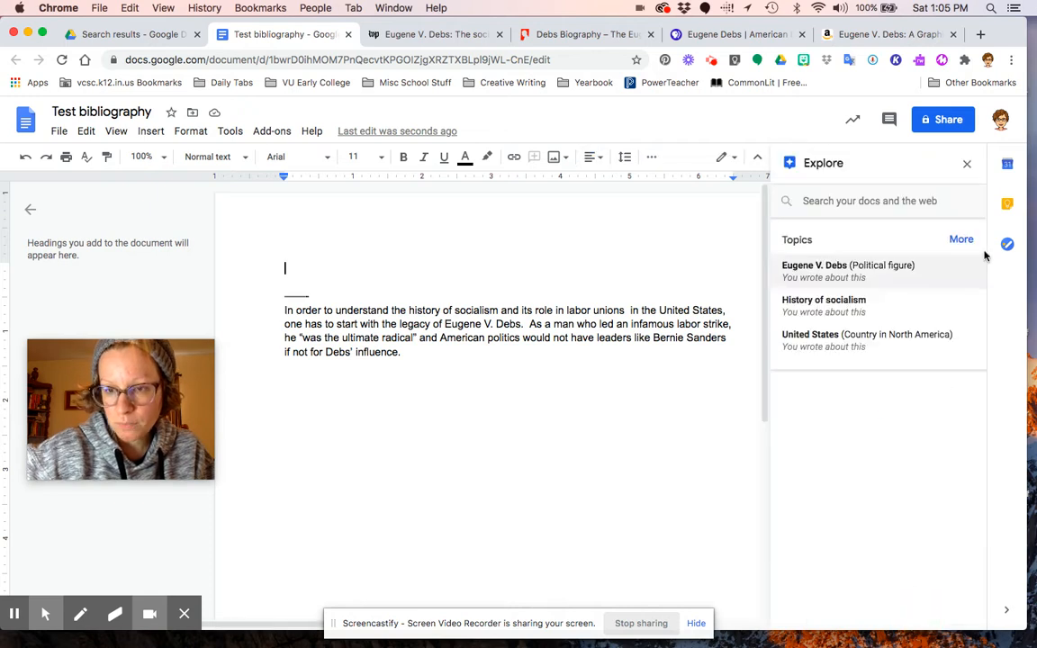
pyautogui.click(864, 202)
pyautogui.click(851, 236)
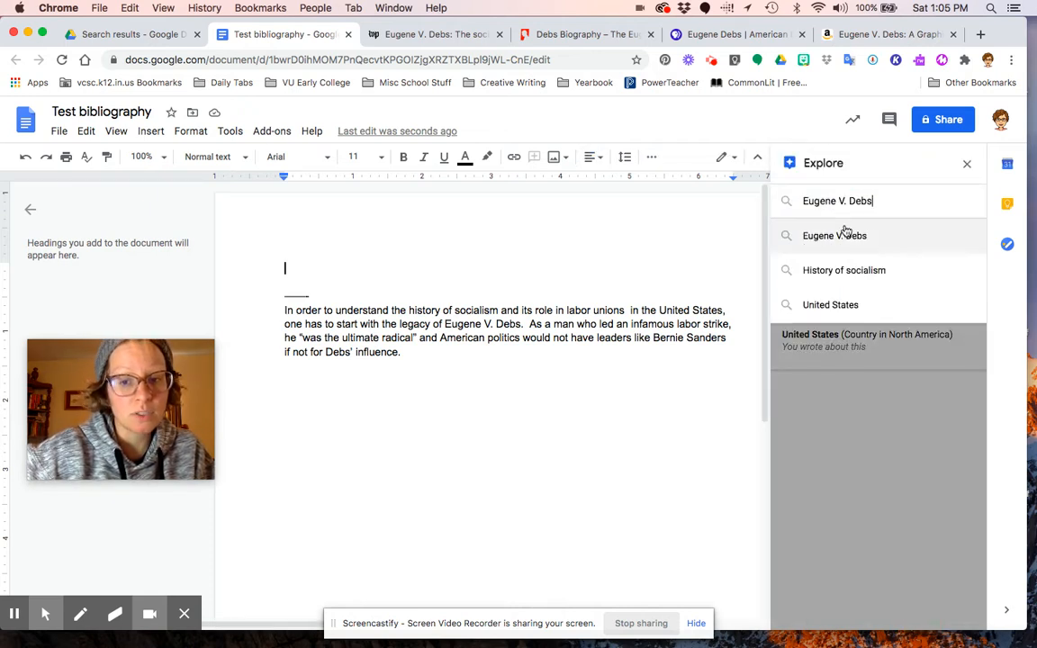
pyautogui.click(846, 238)
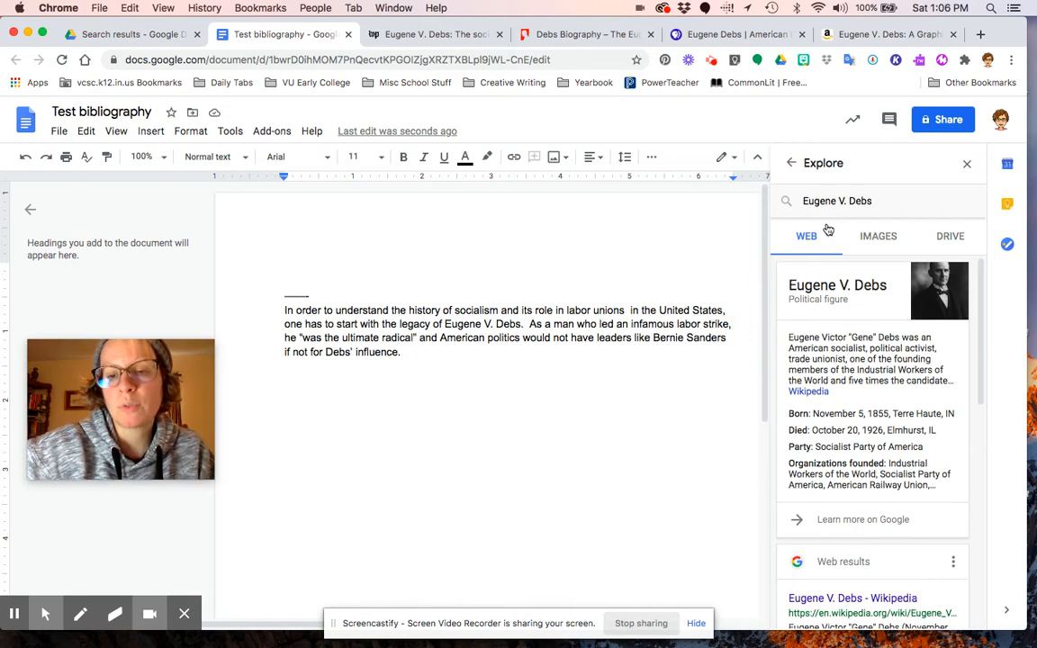
# Look through the web, image and Drive results for Eugene V. Debs and return to the web results.
pyautogui.scroll(-10, 845, 397)
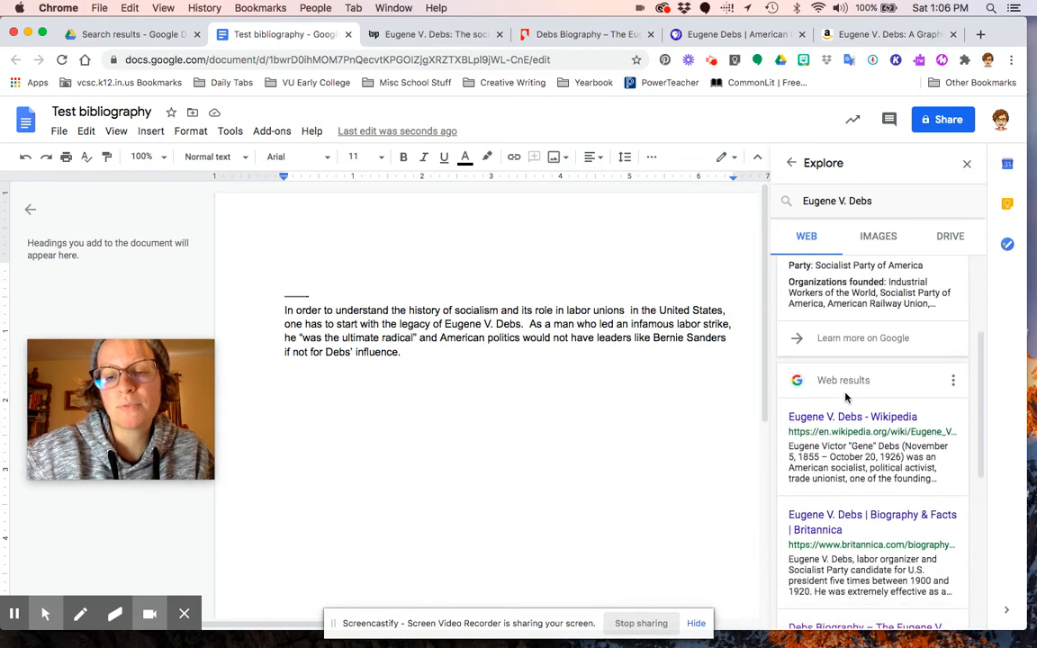
pyautogui.scroll(10, 845, 394)
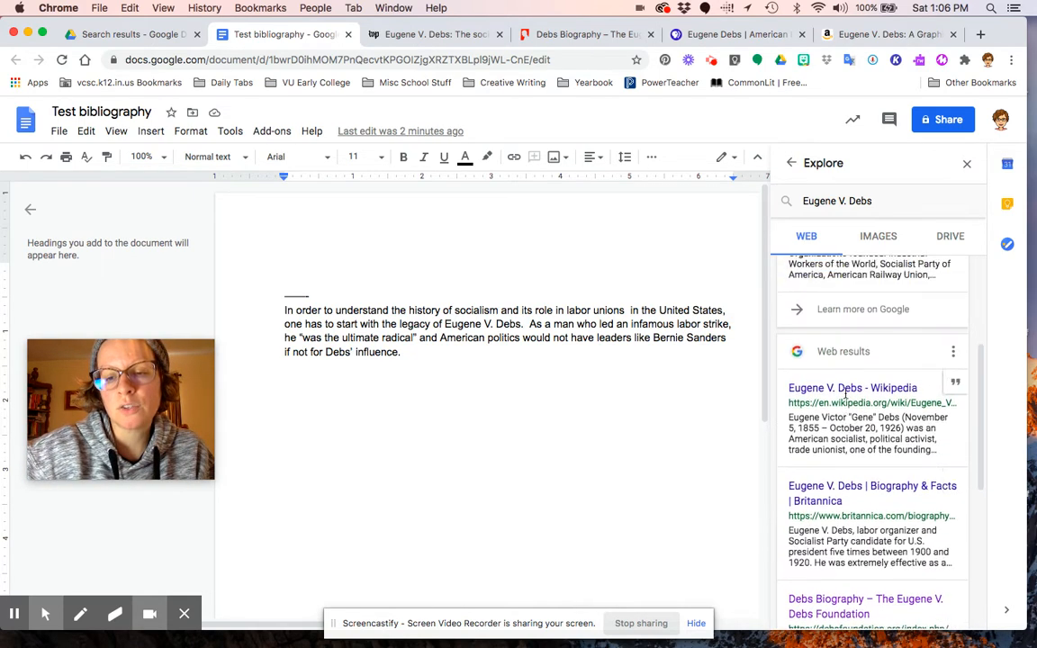
pyautogui.click(875, 238)
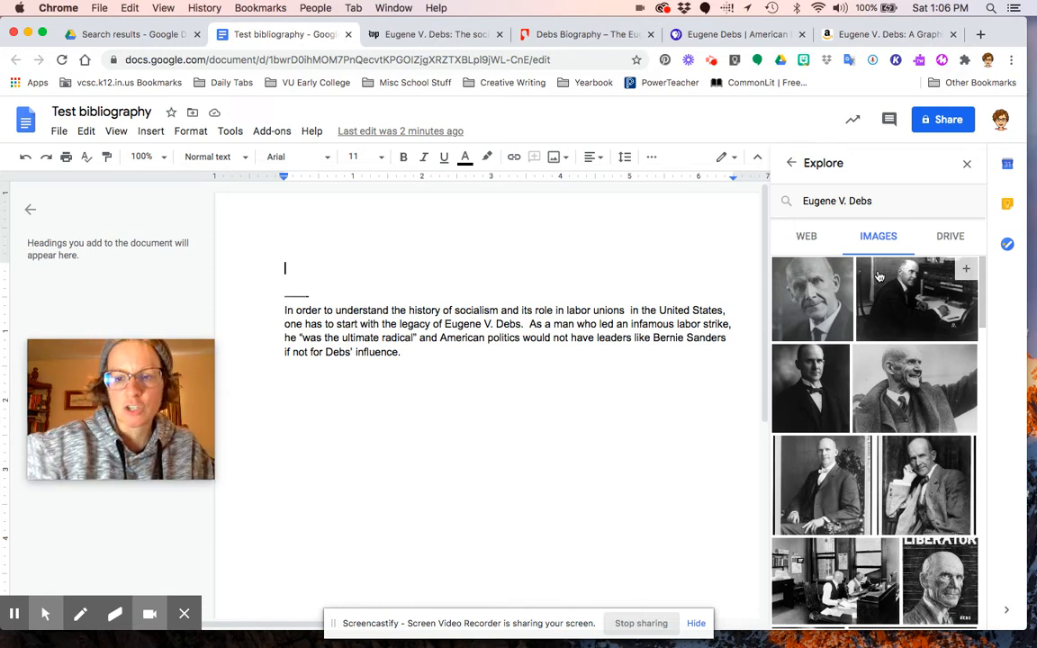
pyautogui.click(951, 234)
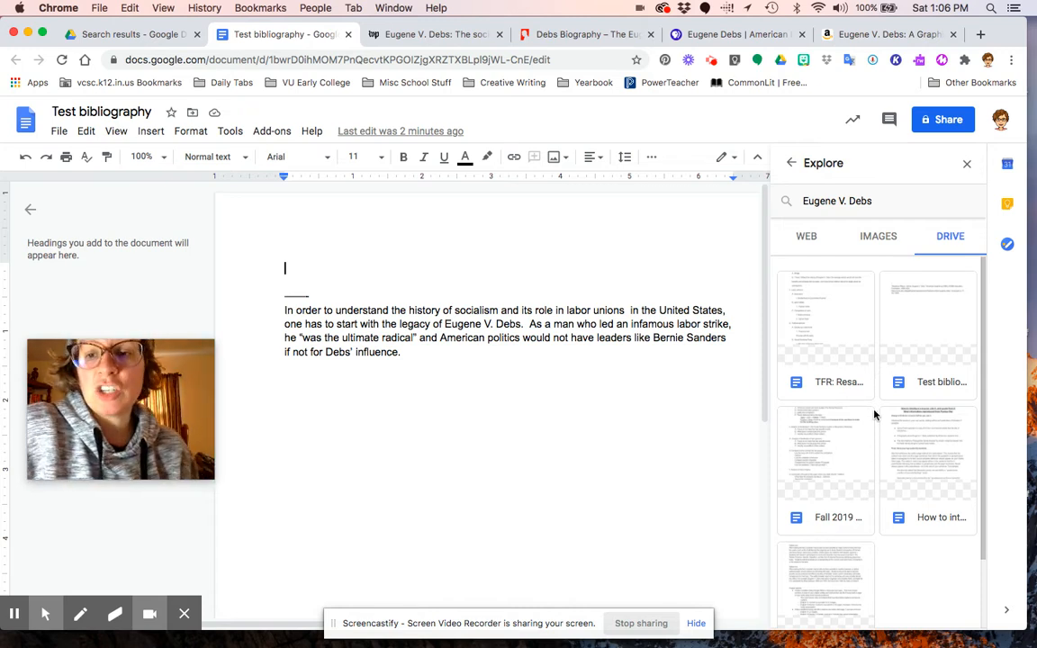
pyautogui.click(808, 238)
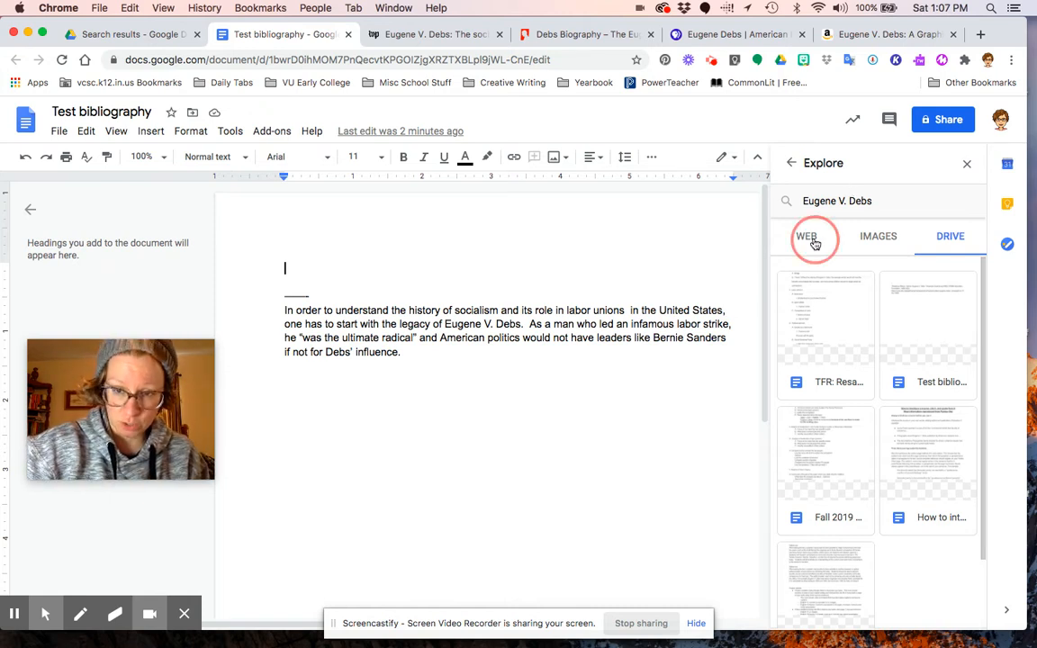
# View the Britannica biography of Eugene V. Debs from the web results, and close its page to return to the document.
pyautogui.scroll(-3, 890, 431)
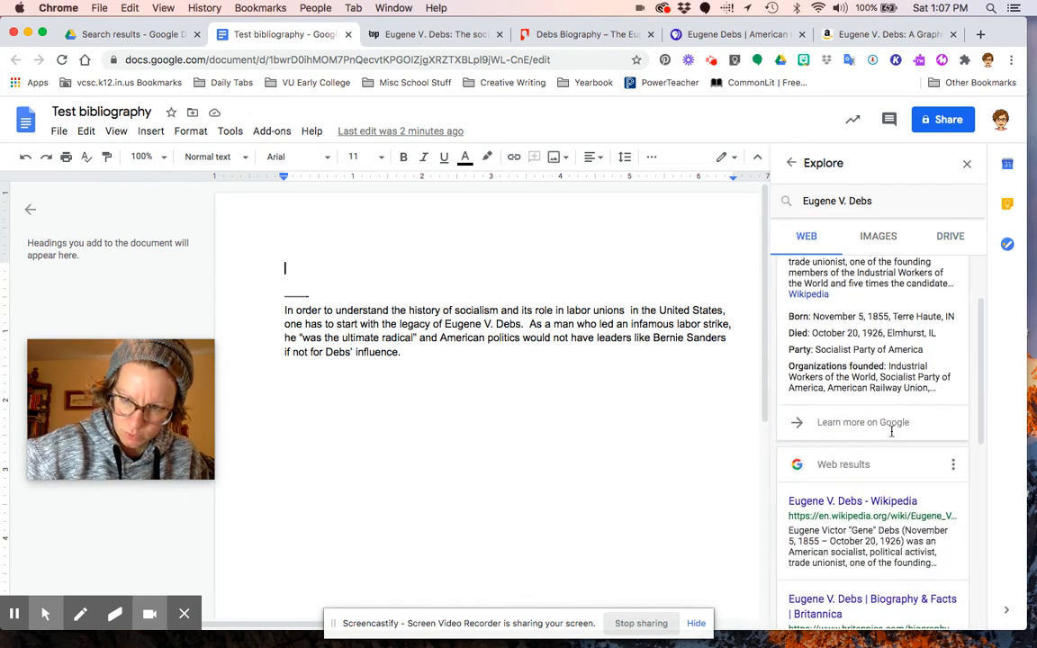
pyautogui.scroll(-3, 878, 473)
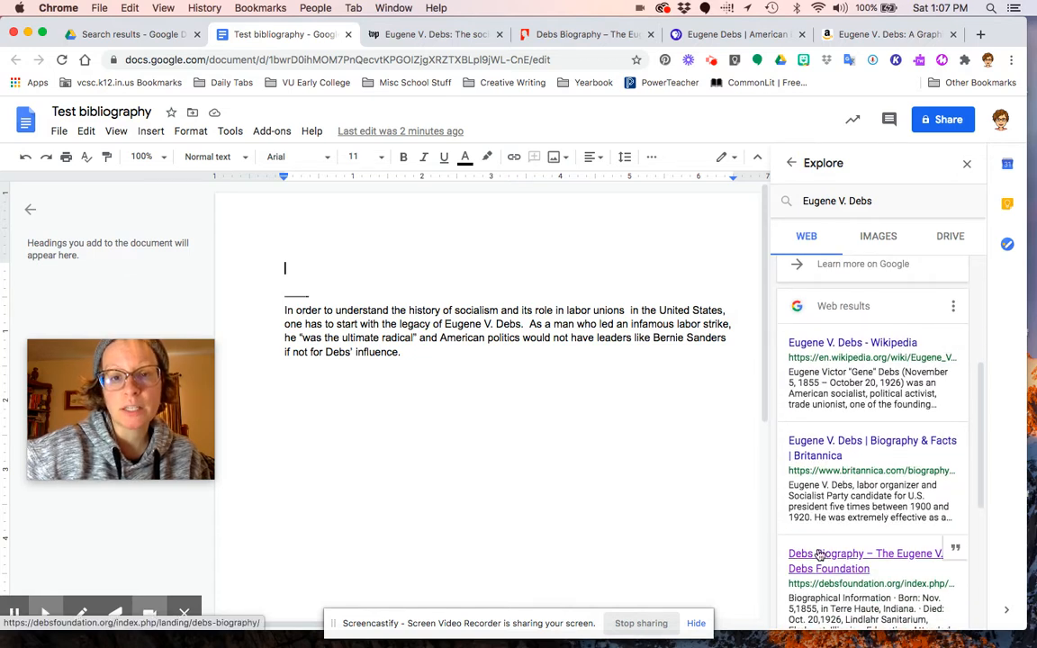
pyautogui.click(817, 459)
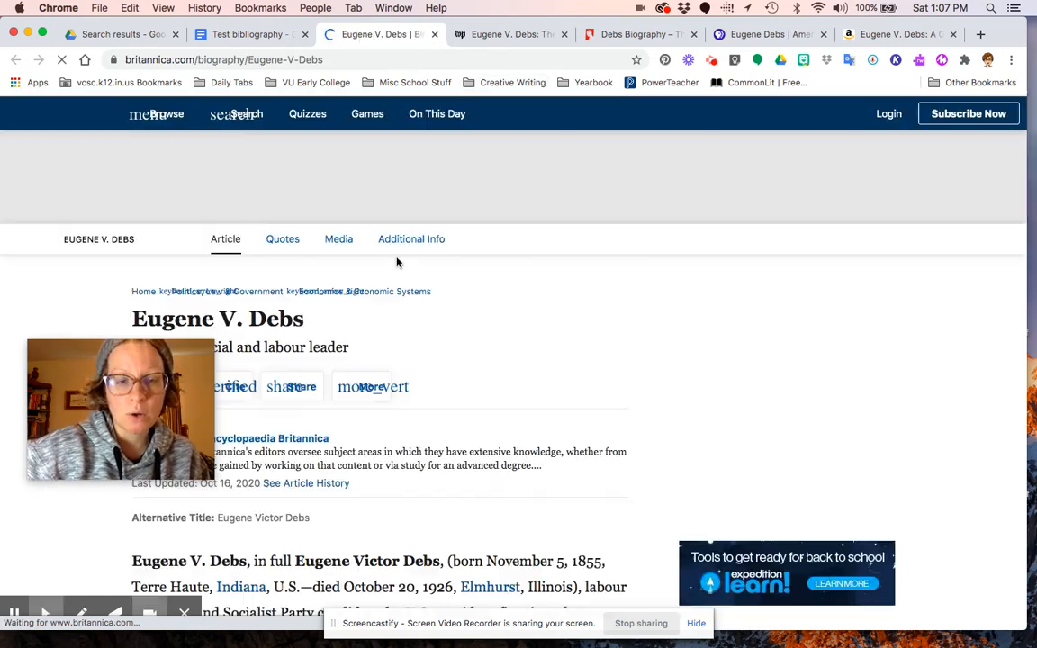
pyautogui.click(432, 35)
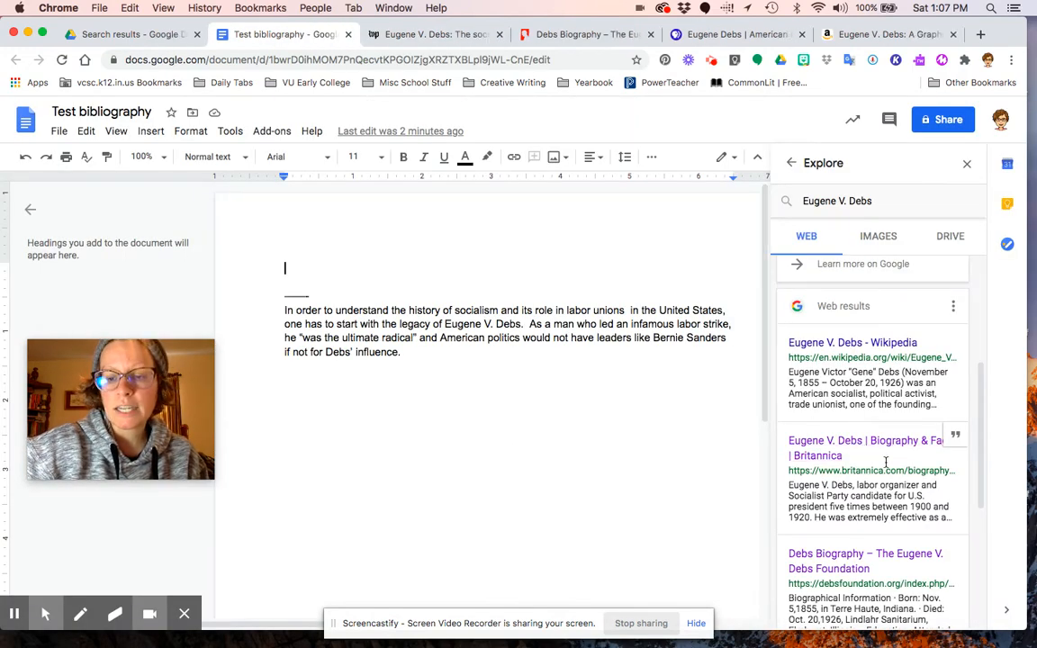
# Cite the PBS American Experience result on Eugene Debs as a footnote and view the citation at the page's end.
pyautogui.scroll(-5, 876, 537)
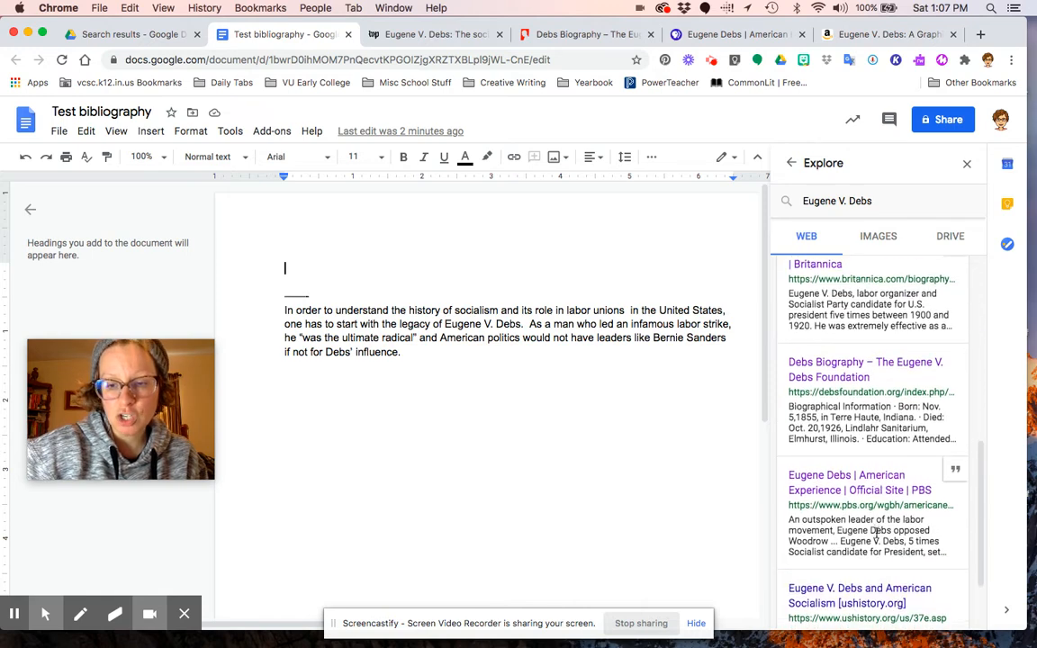
pyautogui.scroll(-2, 877, 533)
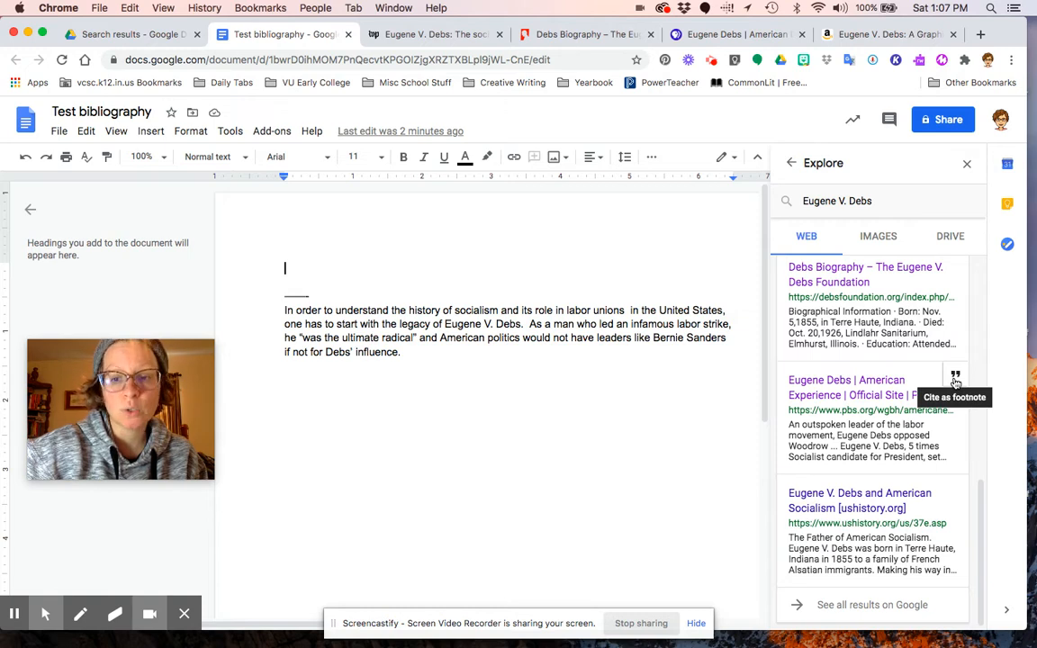
pyautogui.click(954, 378)
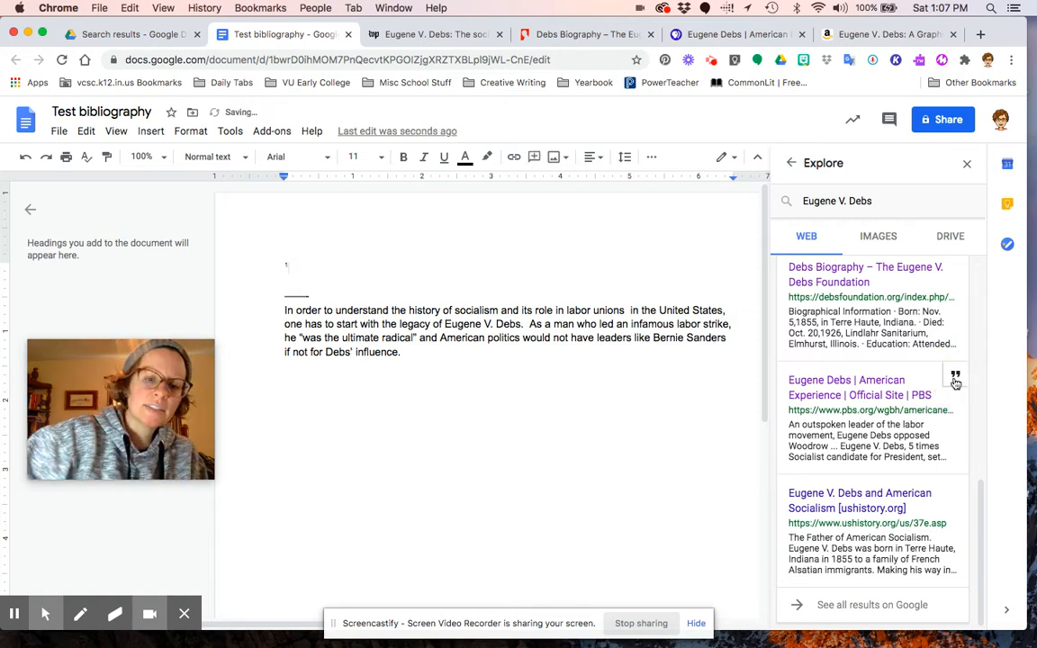
pyautogui.click(285, 249)
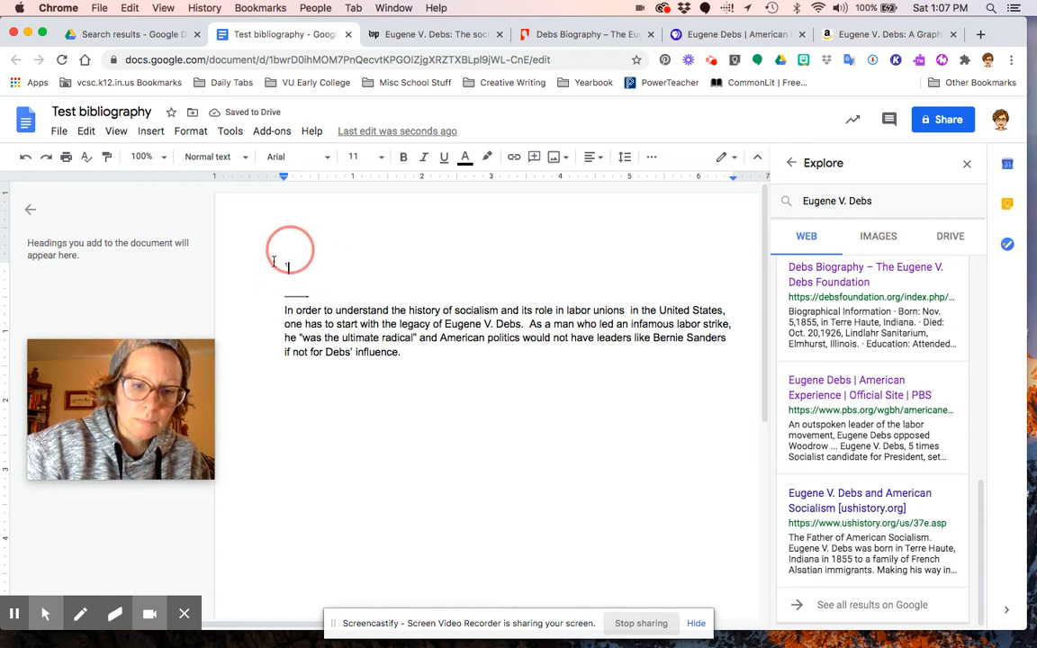
pyautogui.click(425, 412)
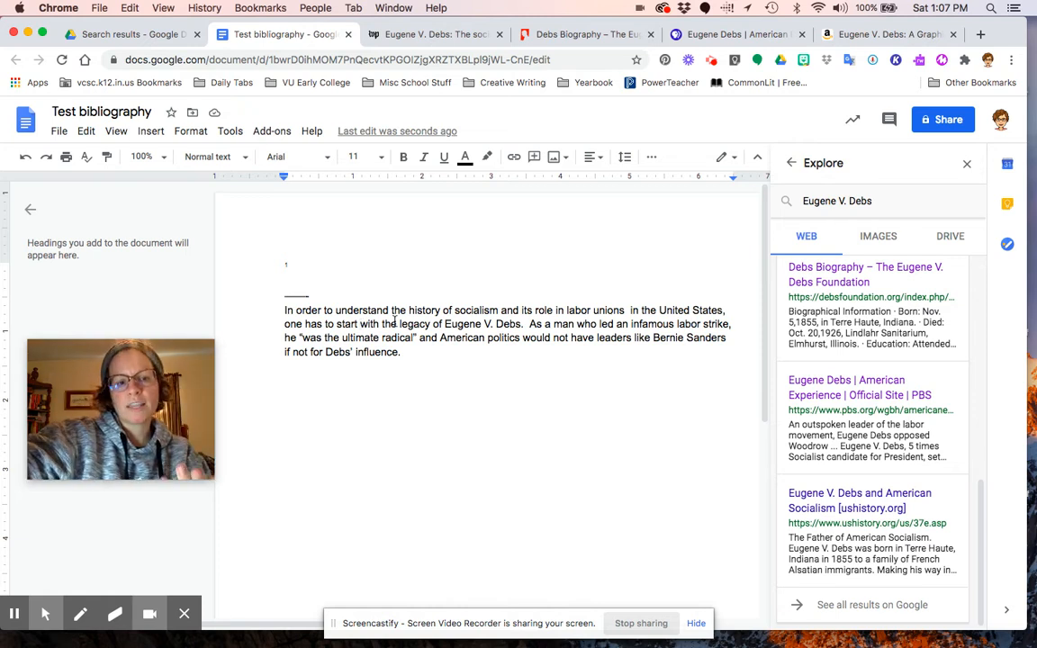
pyautogui.scroll(-5, 395, 309)
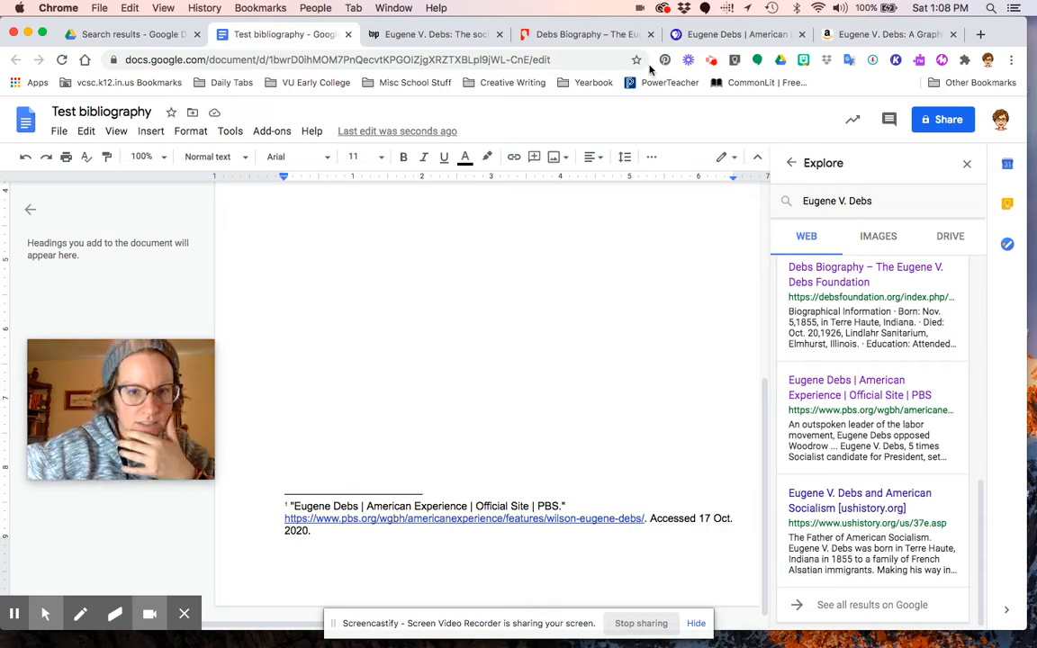
# Examine the open PBS American Experience page on Eugene Debs for its article title and website name.
pyautogui.click(743, 36)
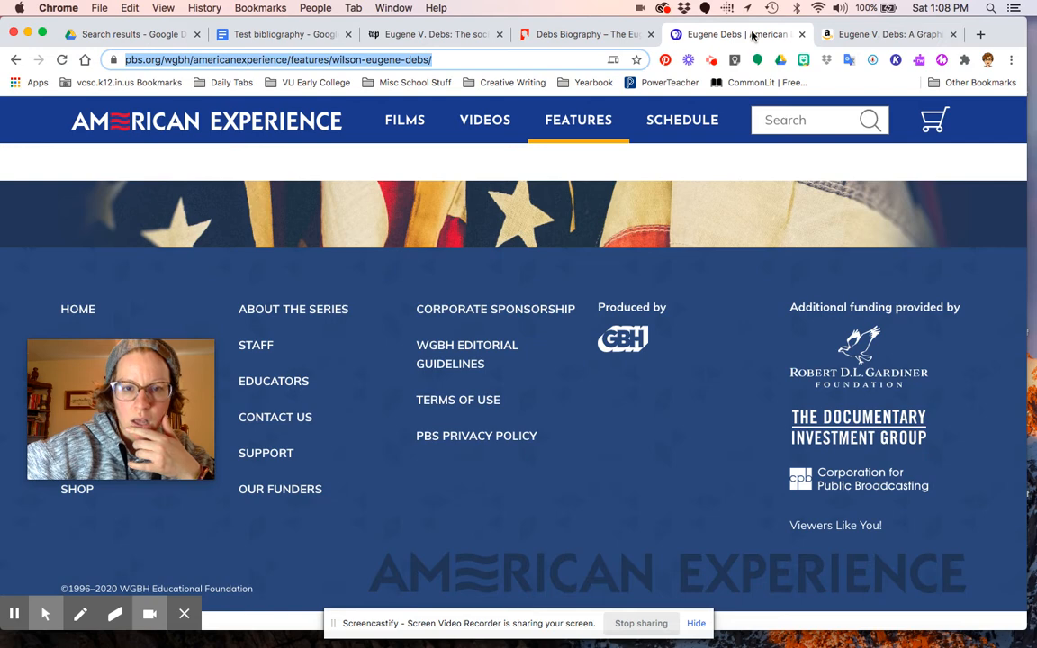
pyautogui.scroll(3, 634, 278)
pyautogui.click(24, 233)
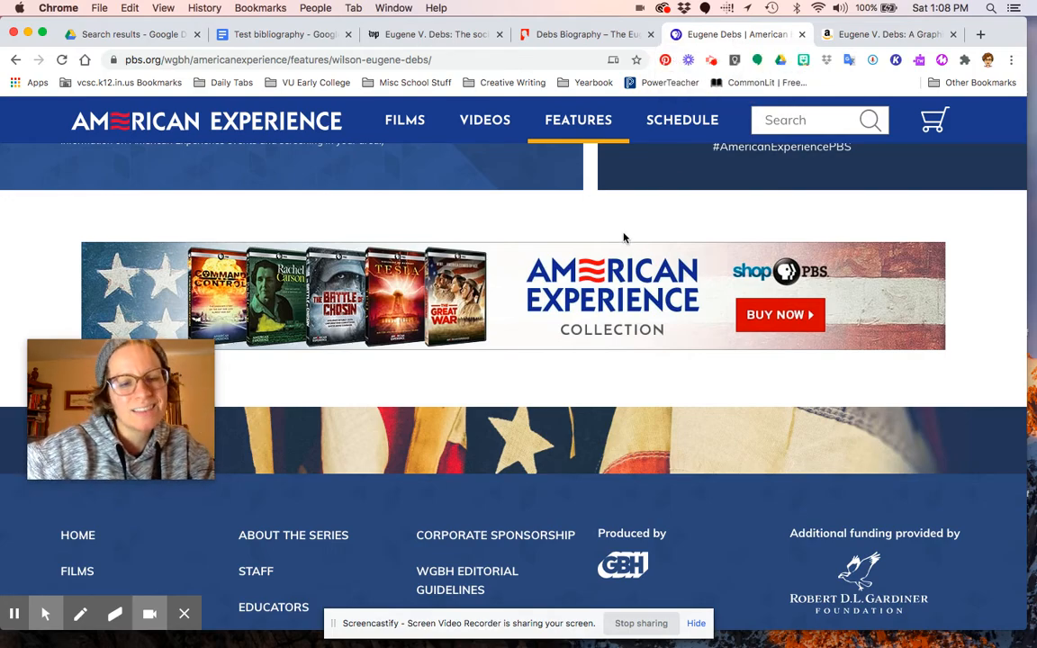
pyautogui.scroll(15, 625, 232)
pyautogui.scroll(10, 624, 230)
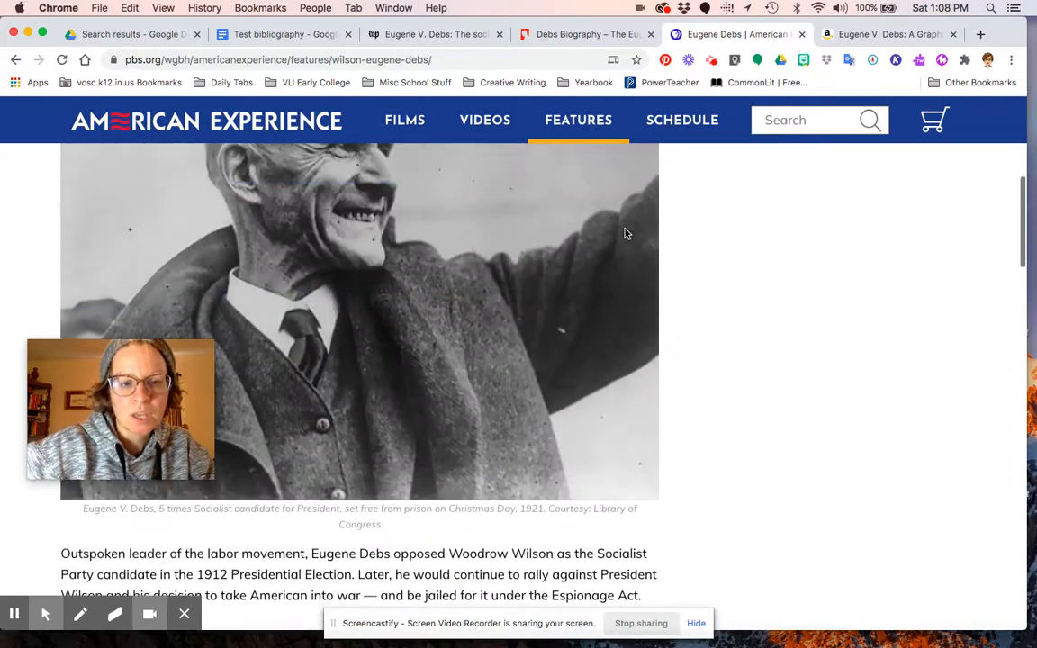
pyautogui.scroll(-3, 626, 234)
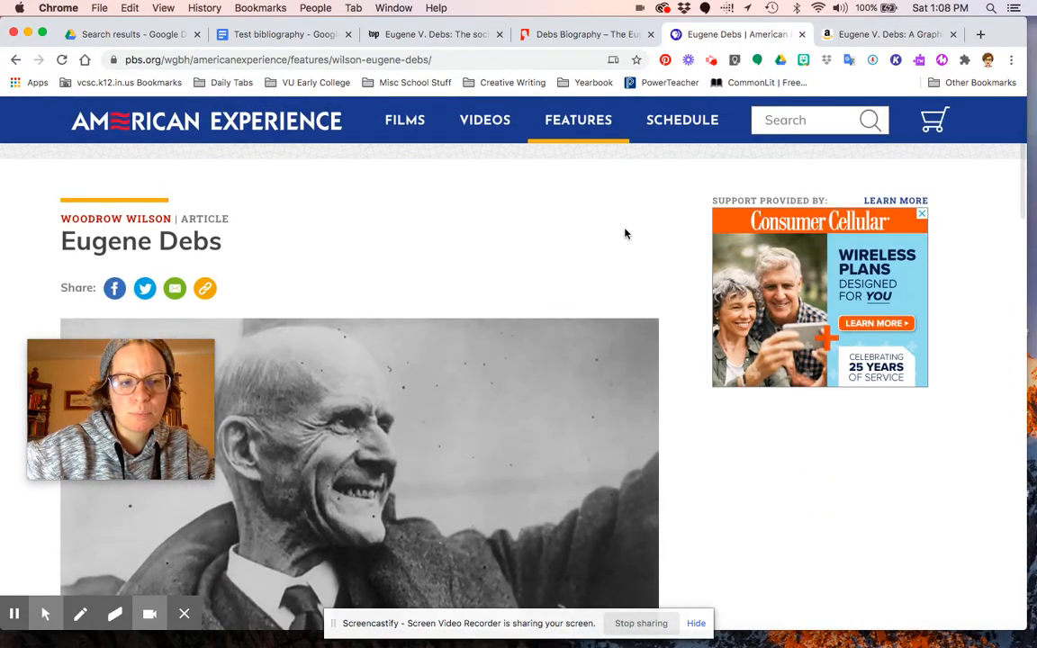
# Return to the Test bibliography document and write the source title "Woodrow Wilson - Article: Eugene V. Debs." in quotation marks above the short line.
pyautogui.click(279, 34)
pyautogui.scroll(10, 381, 380)
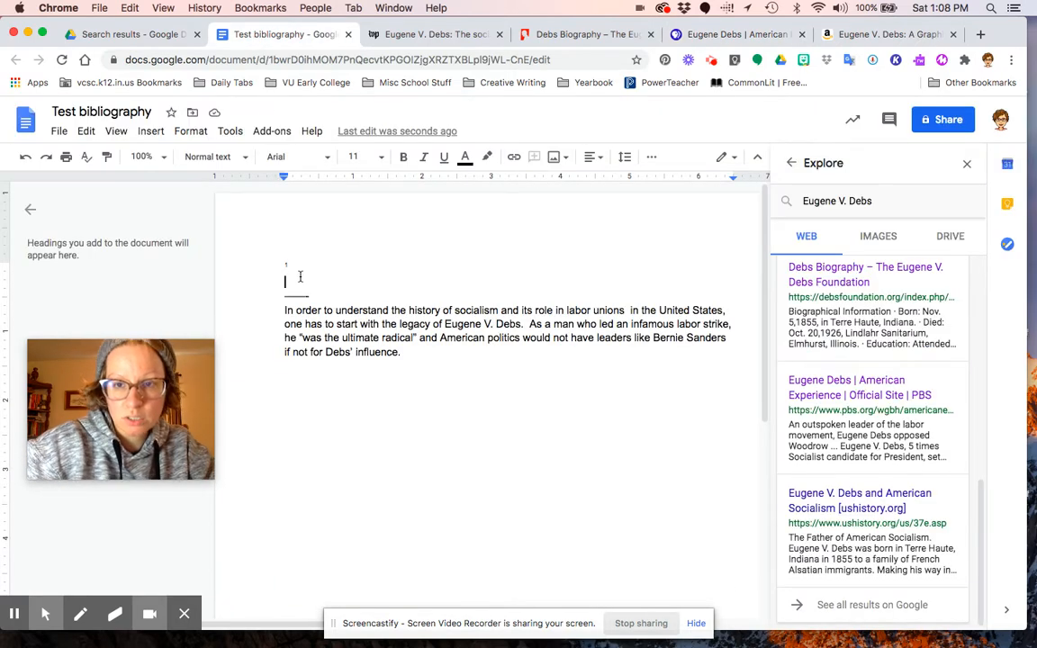
pyautogui.press('Return')
pyautogui.write('W')
pyautogui.press('BackSpace')
pyautogui.write('"Woo')
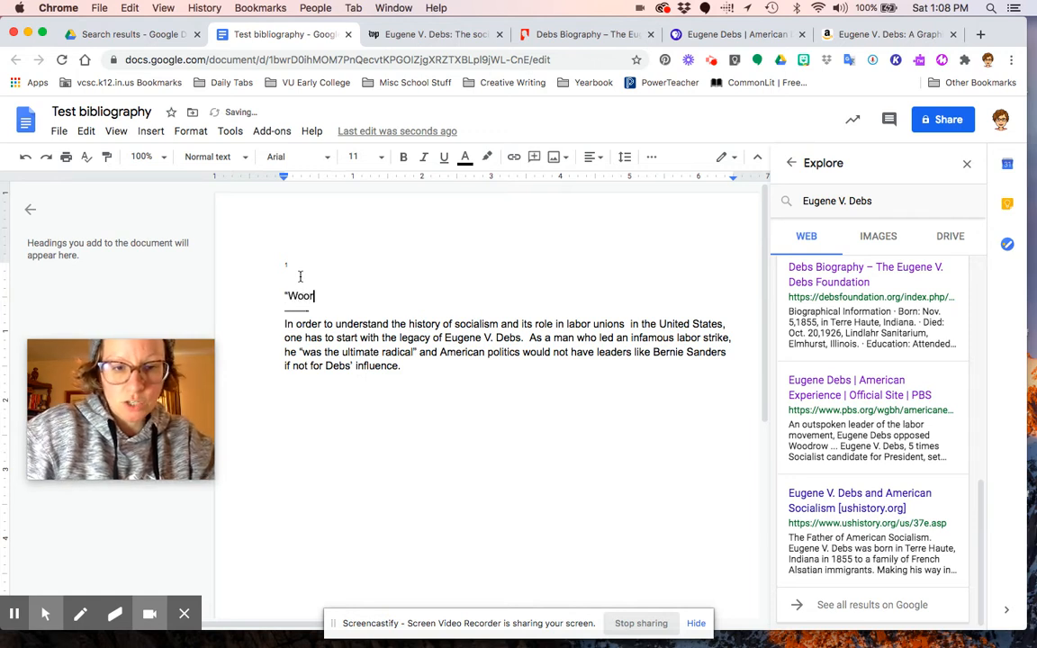
pyautogui.write('drwo')
pyautogui.press('BackSpace')
pyautogui.press('BackSpace')
pyautogui.press('BackSpace')
pyautogui.write('ow Wilson S')
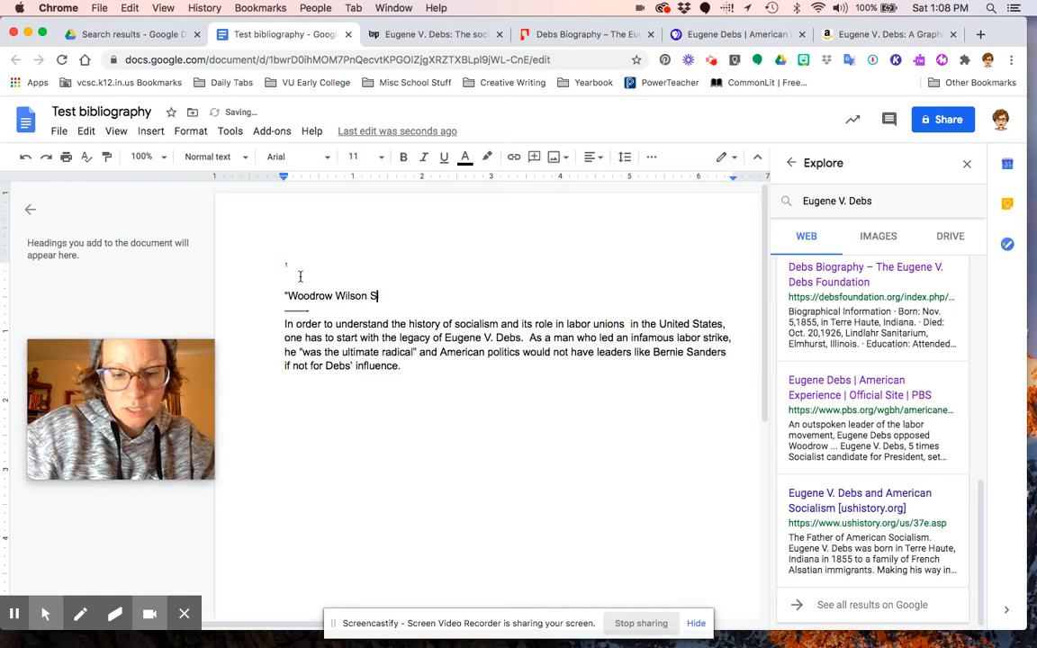
pyautogui.press('BackSpace')
pyautogui.write('- ')
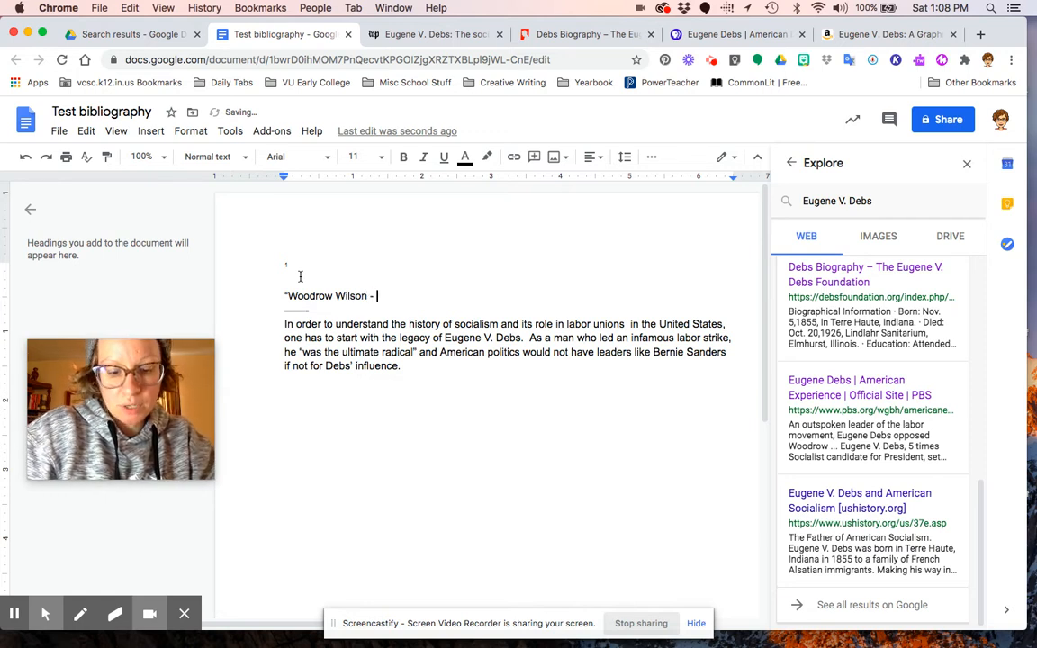
pyautogui.write('Article: ')
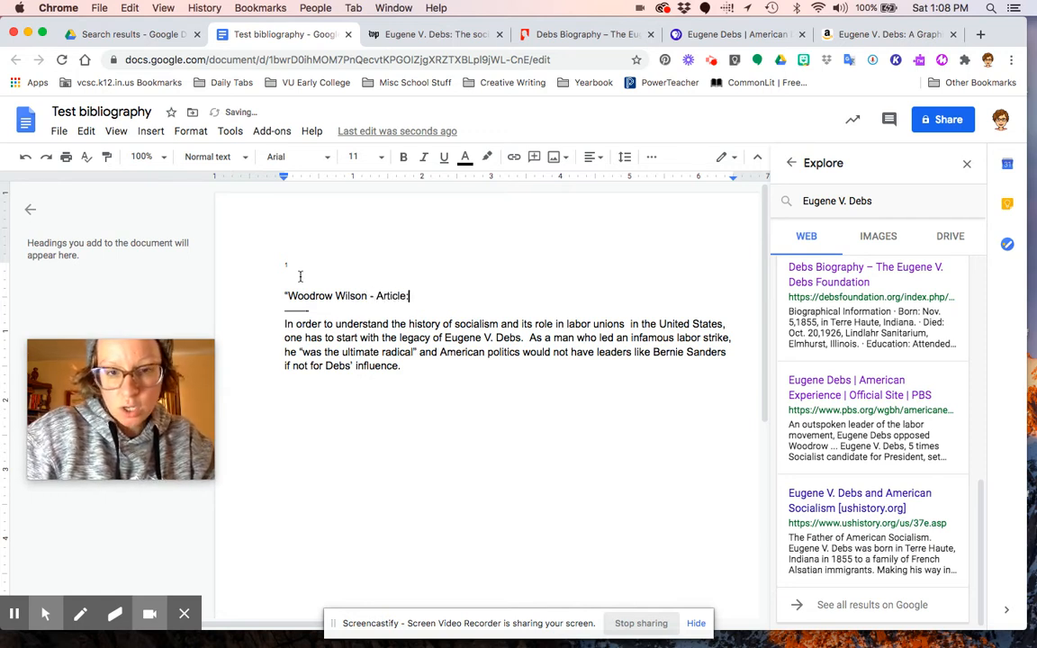
pyautogui.write('Eugene V')
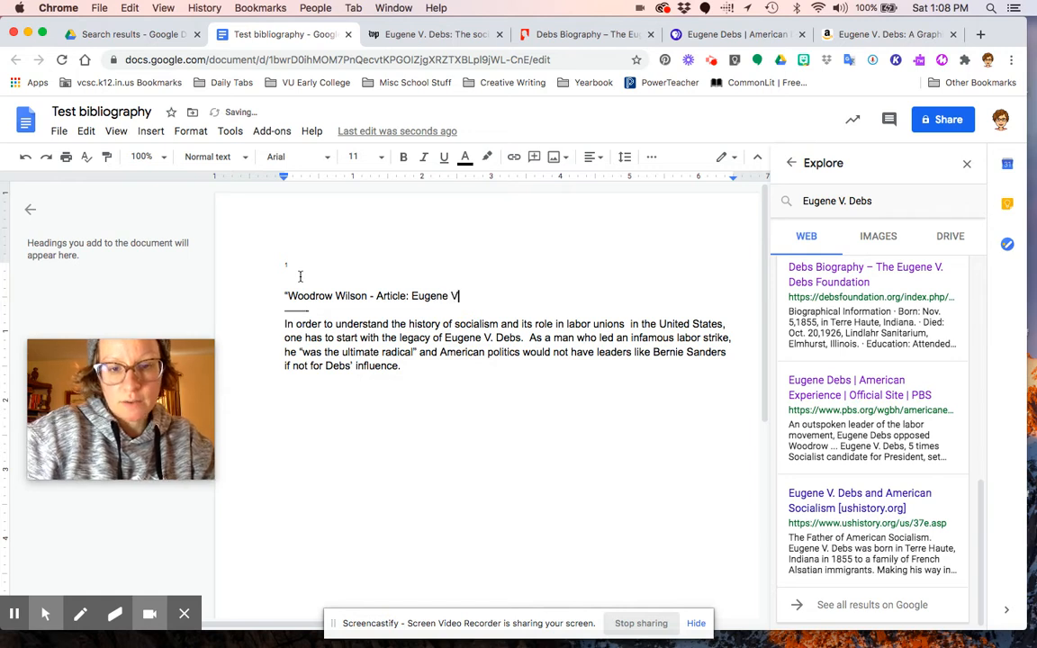
pyautogui.write('. Debs."')
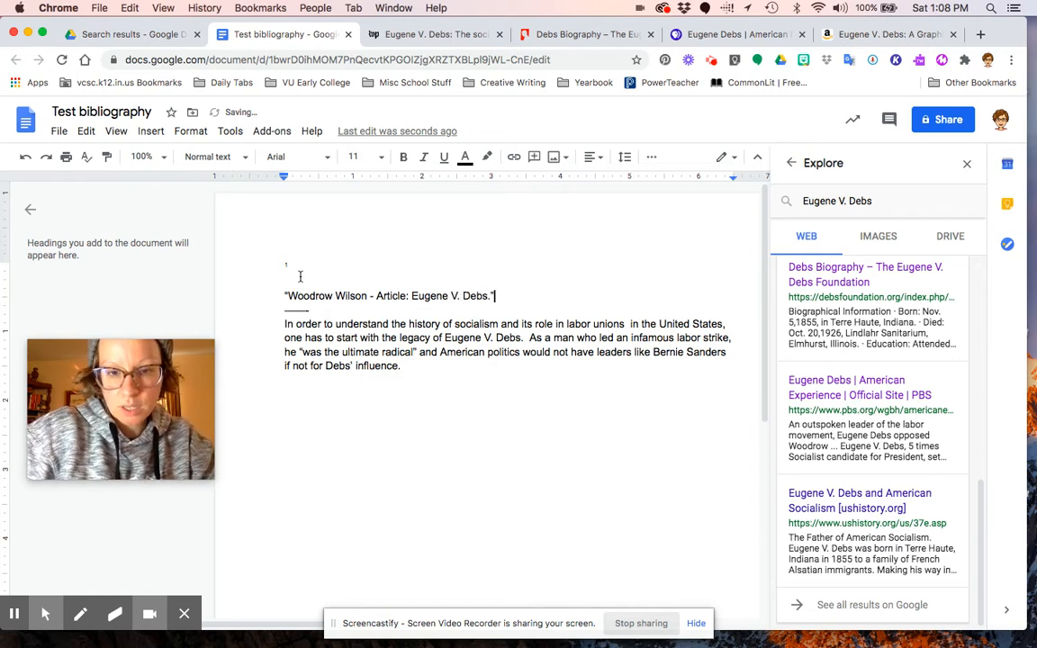
# Write the website name "American Experience PBS," in italics after the source title, correcting the spelling of "Experience", and return to regular text.
pyautogui.hotkey('ctrl', 'i')
pyautogui.write('American')
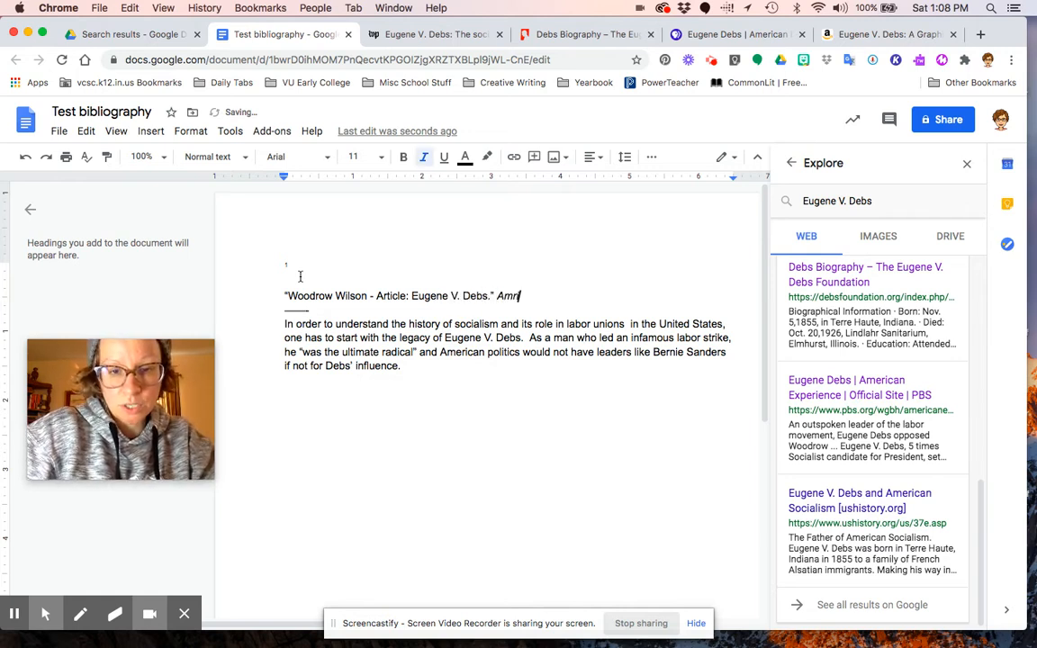
pyautogui.write('Exprerience B')
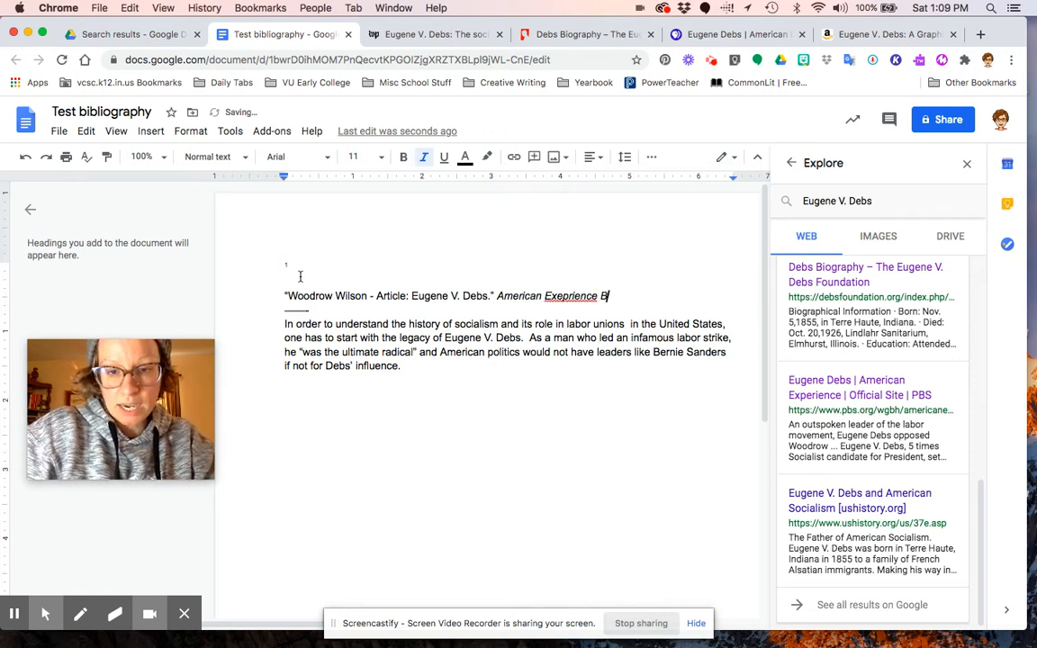
pyautogui.press('BackSpace')
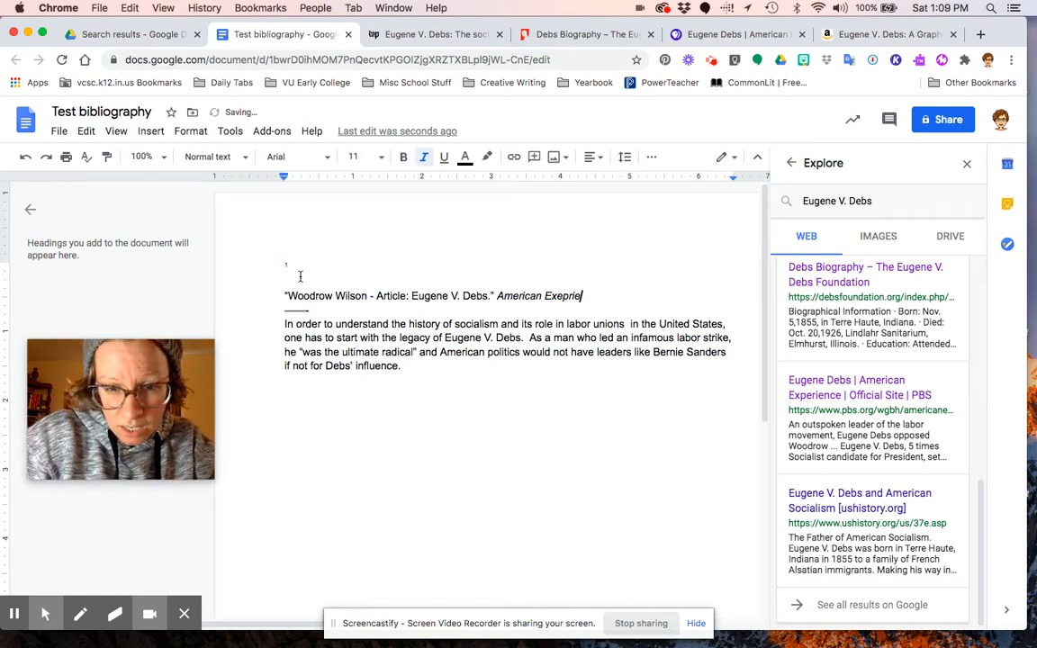
pyautogui.write('e')
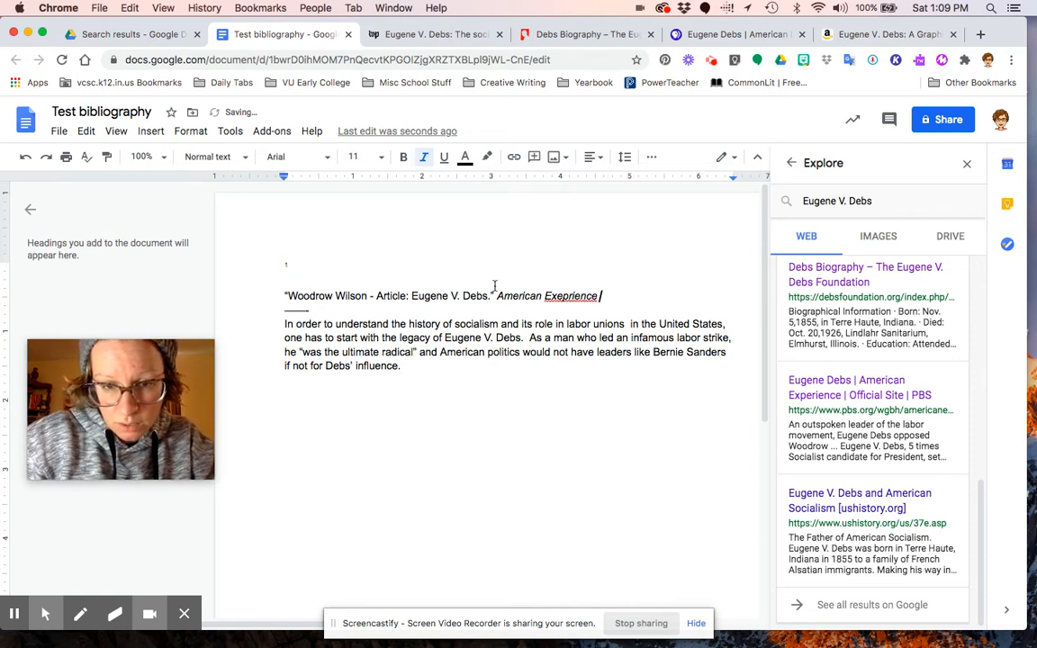
pyautogui.click(567, 296)
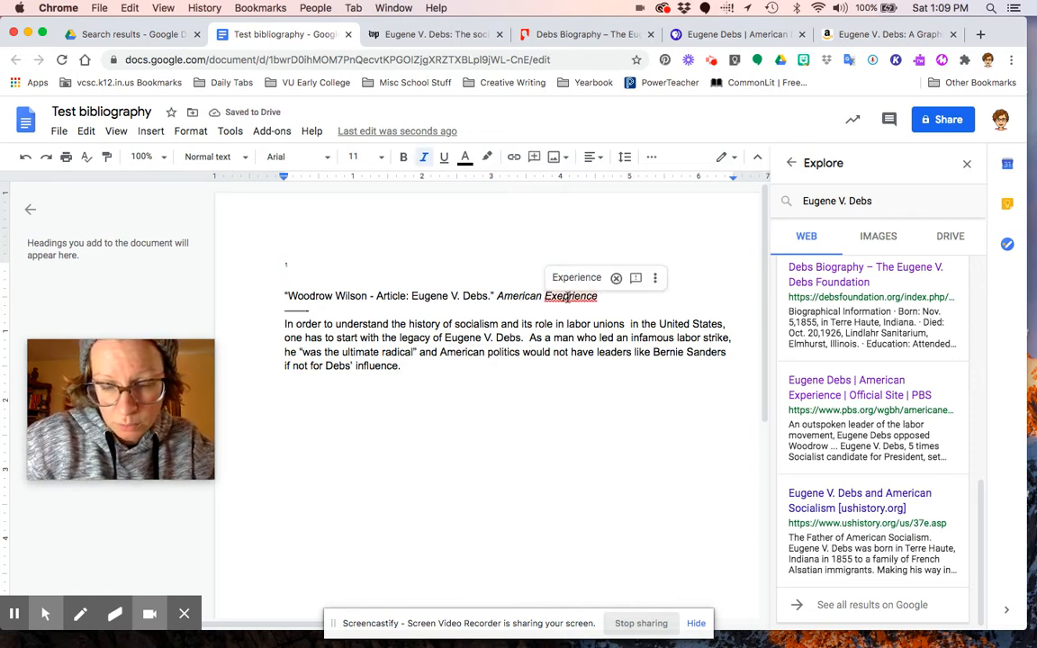
pyautogui.click(565, 277)
pyautogui.write('PBS')
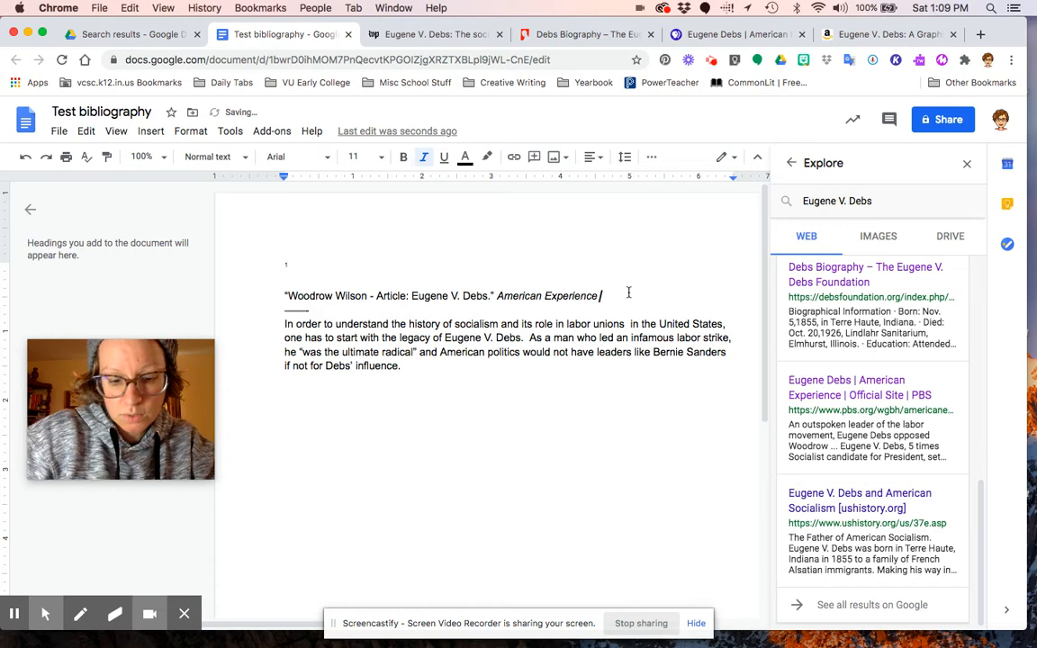
pyautogui.write(',')
pyautogui.hotkey('ctrl', 'i')
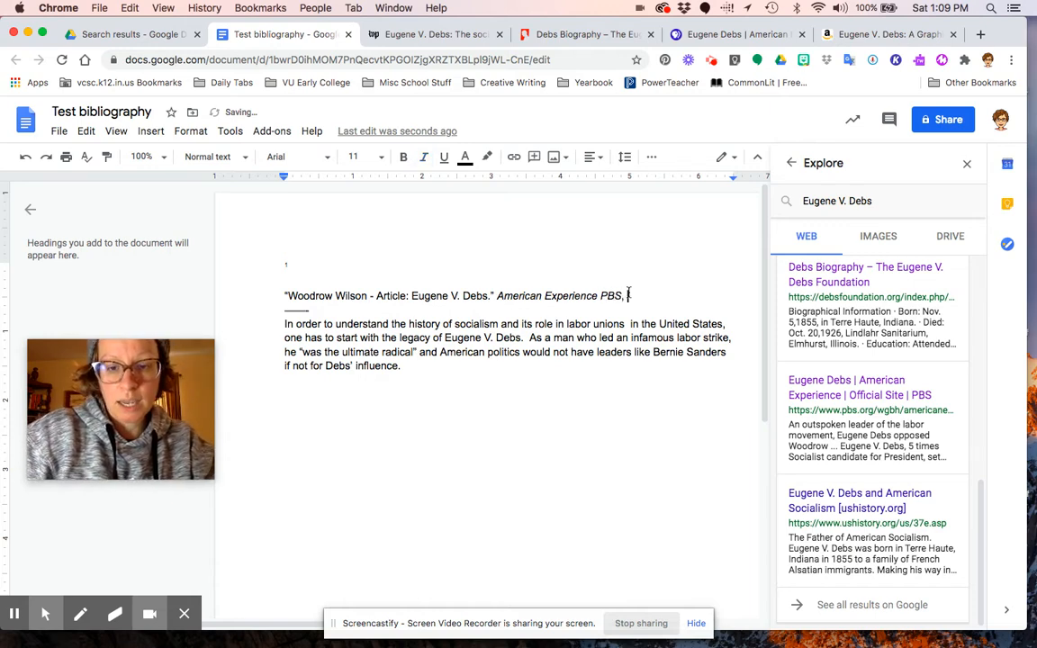
# Find the publisher and copyright years in the PBS page's footer and add "WGBH Educational Foundation, 1996-2020," to the bibliography entry.
pyautogui.click(736, 33)
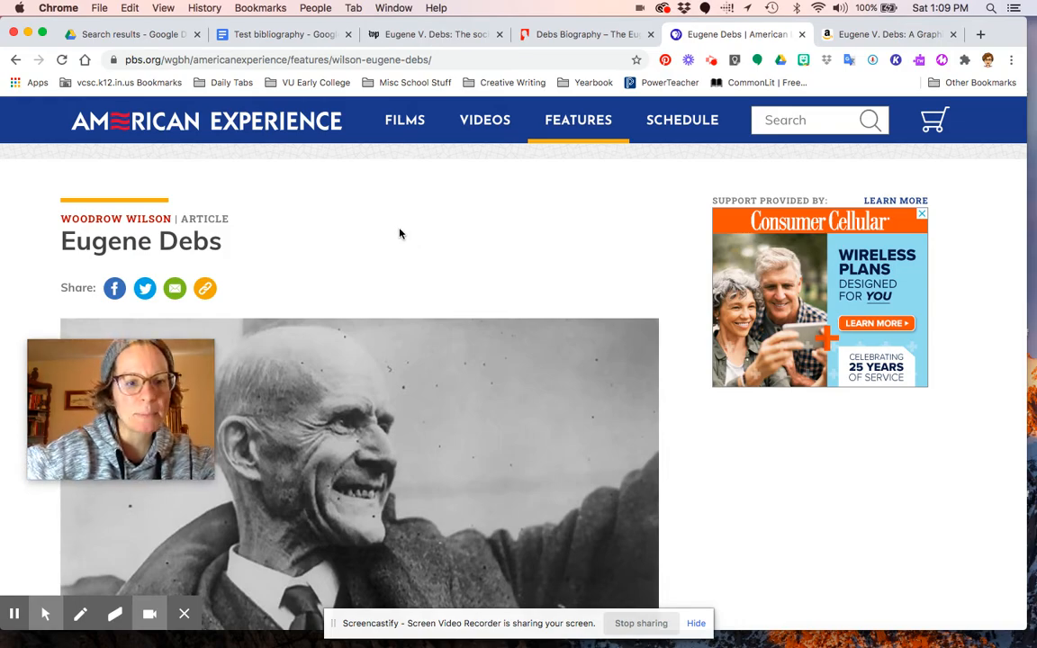
pyautogui.scroll(-10, 400, 234)
pyautogui.scroll(-10, 400, 234)
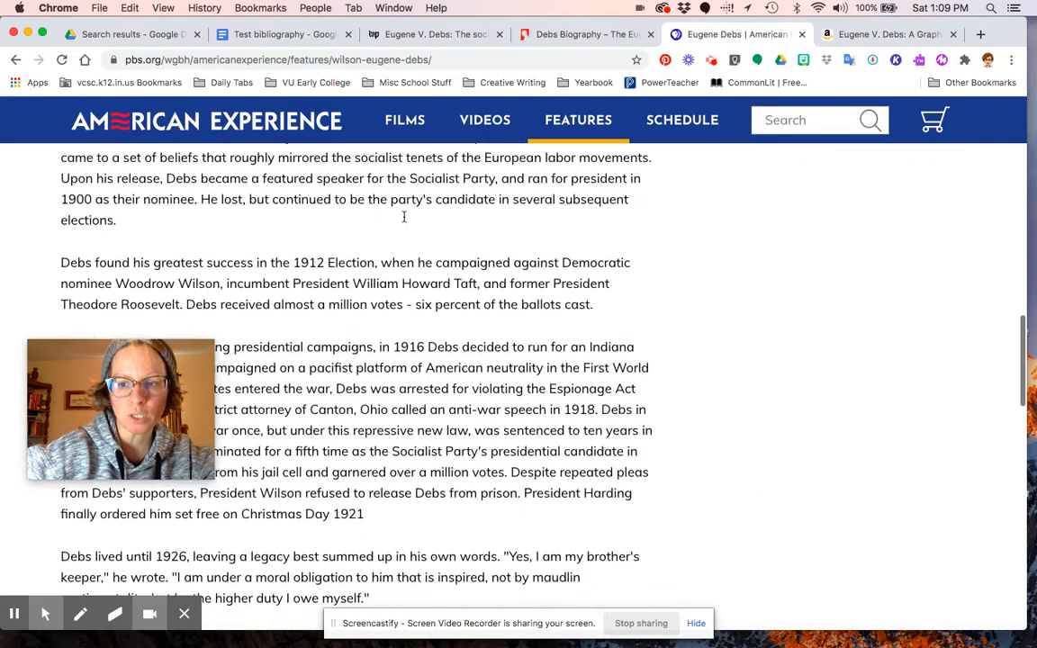
pyautogui.scroll(-10, 403, 212)
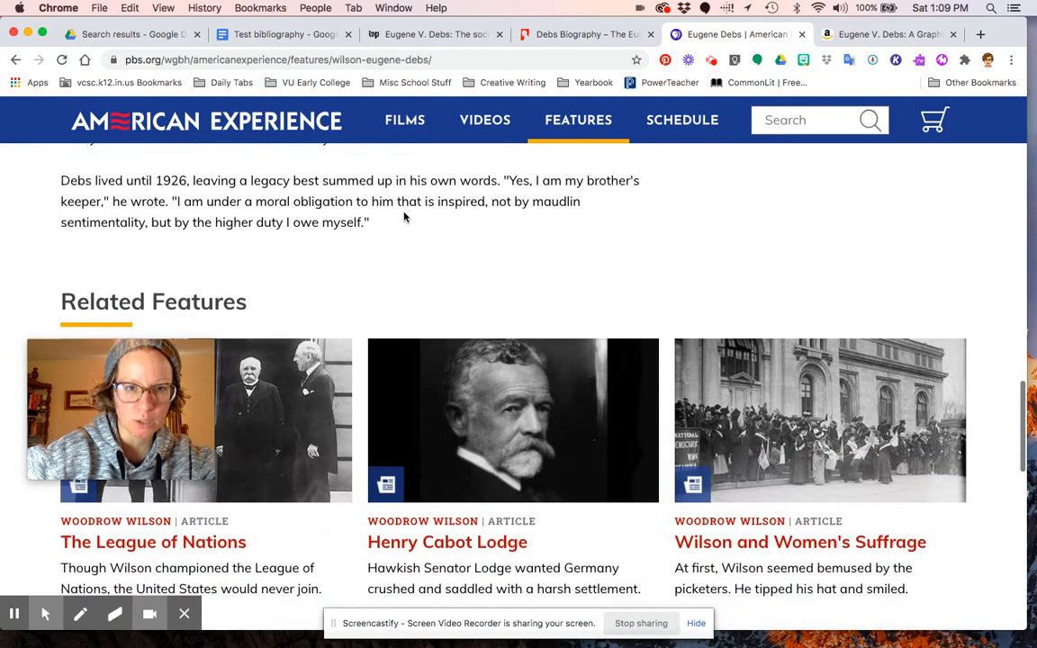
pyautogui.scroll(-6, 403, 216)
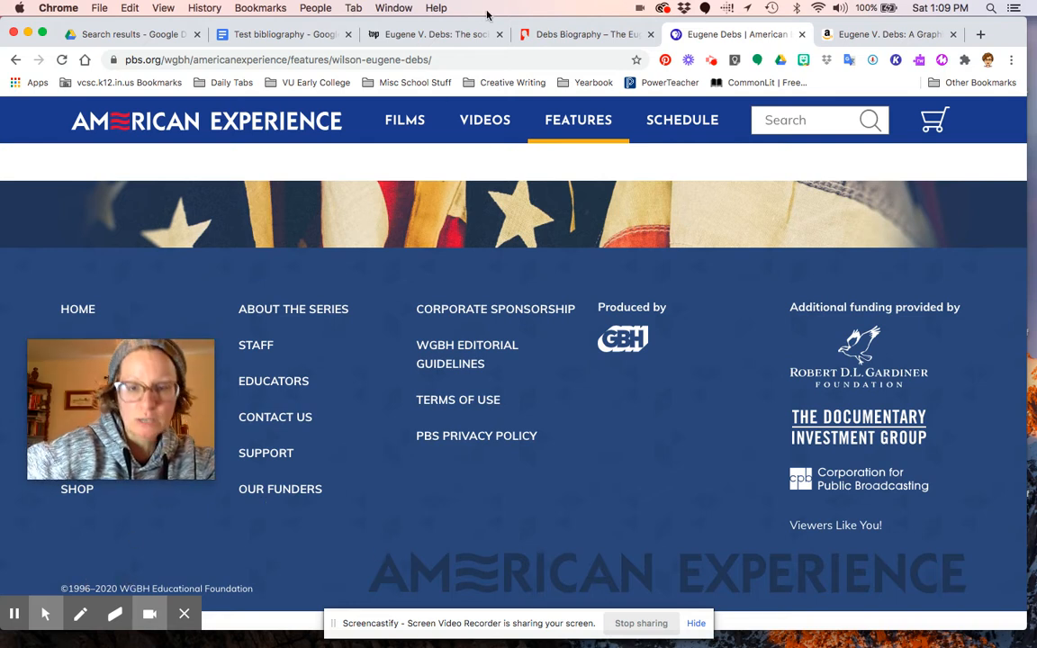
pyautogui.click(308, 36)
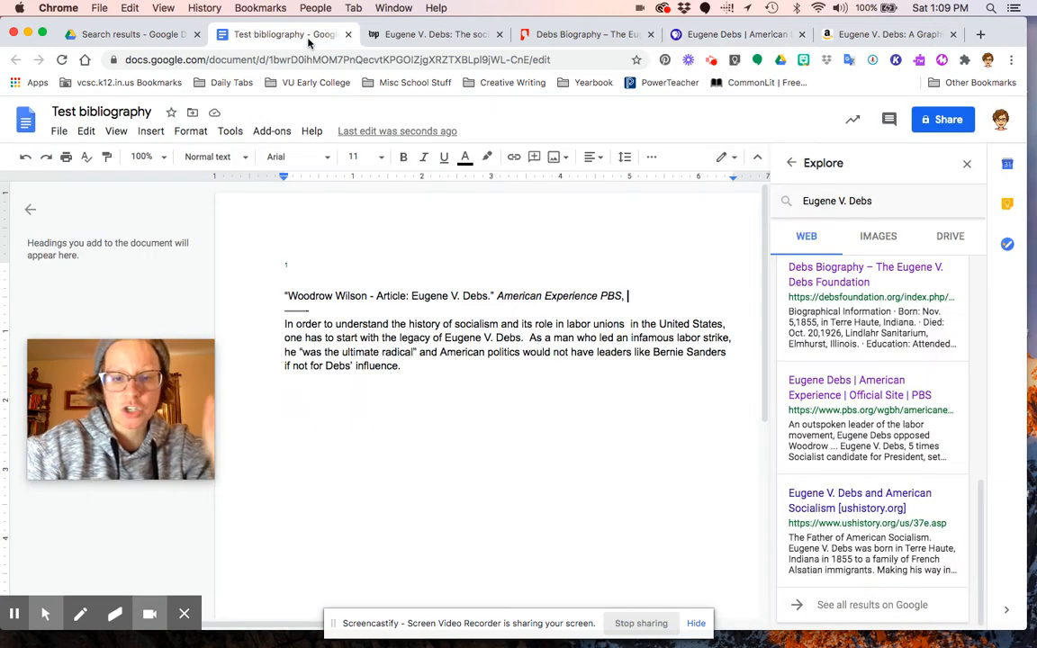
pyautogui.write('WGBH Education')
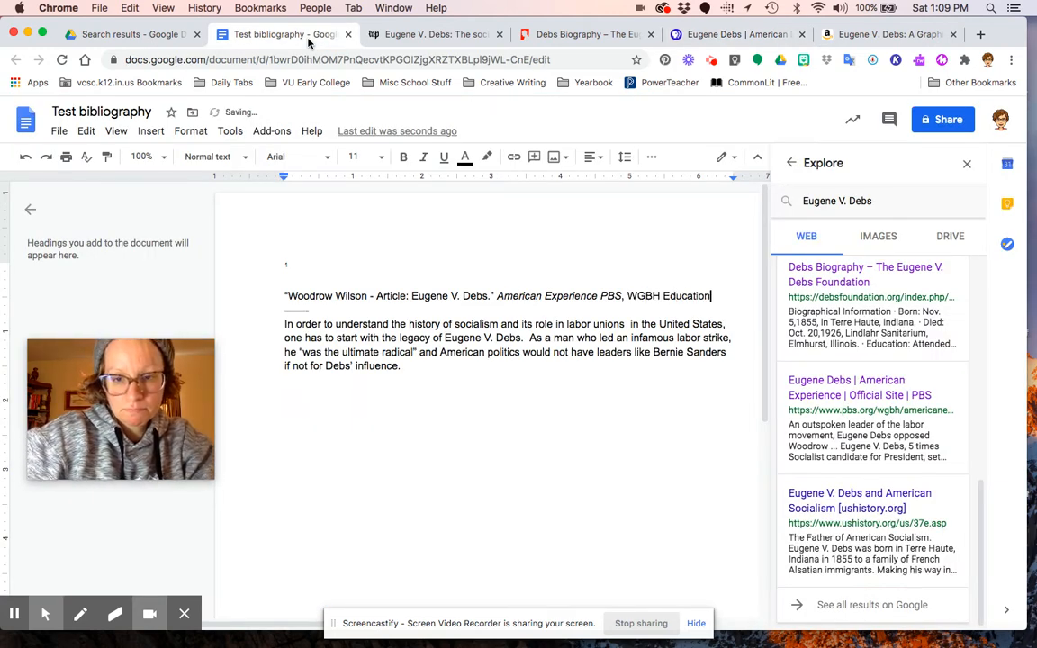
pyautogui.write('ba')
pyautogui.press('BackSpace')
pyautogui.press('BackSpace')
pyautogui.write('nal Foundation')
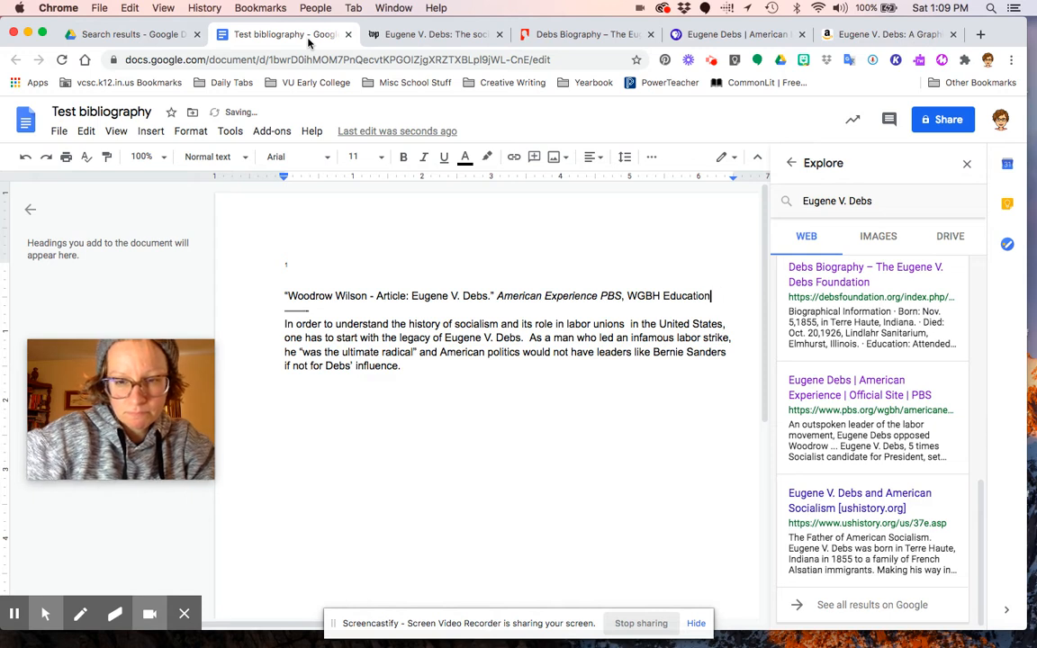
pyautogui.write(', ')
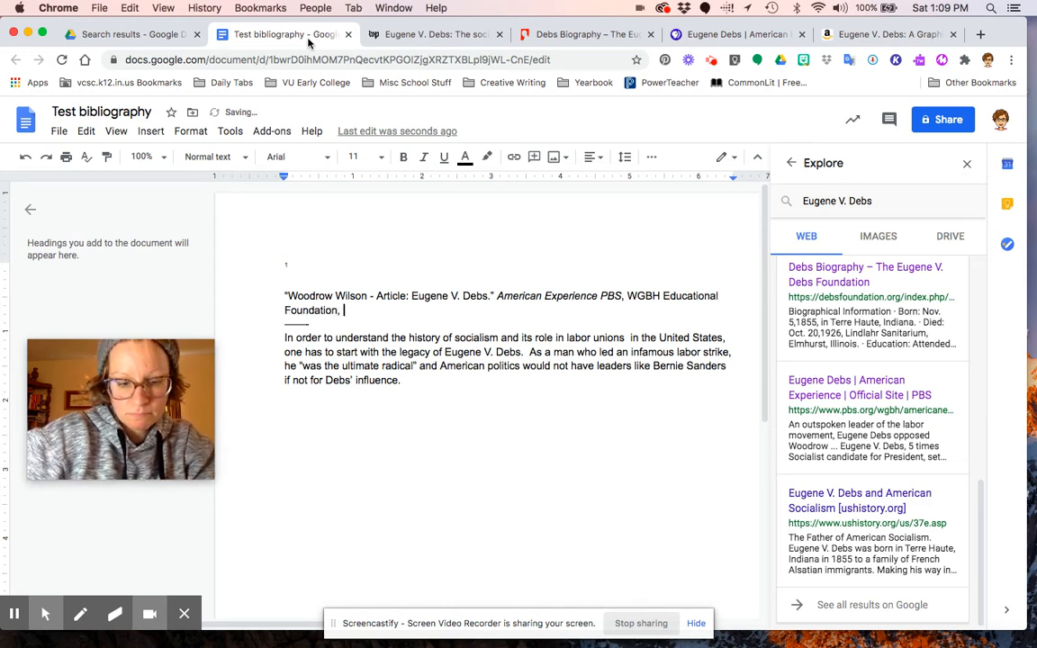
pyautogui.write('1996-2020,')
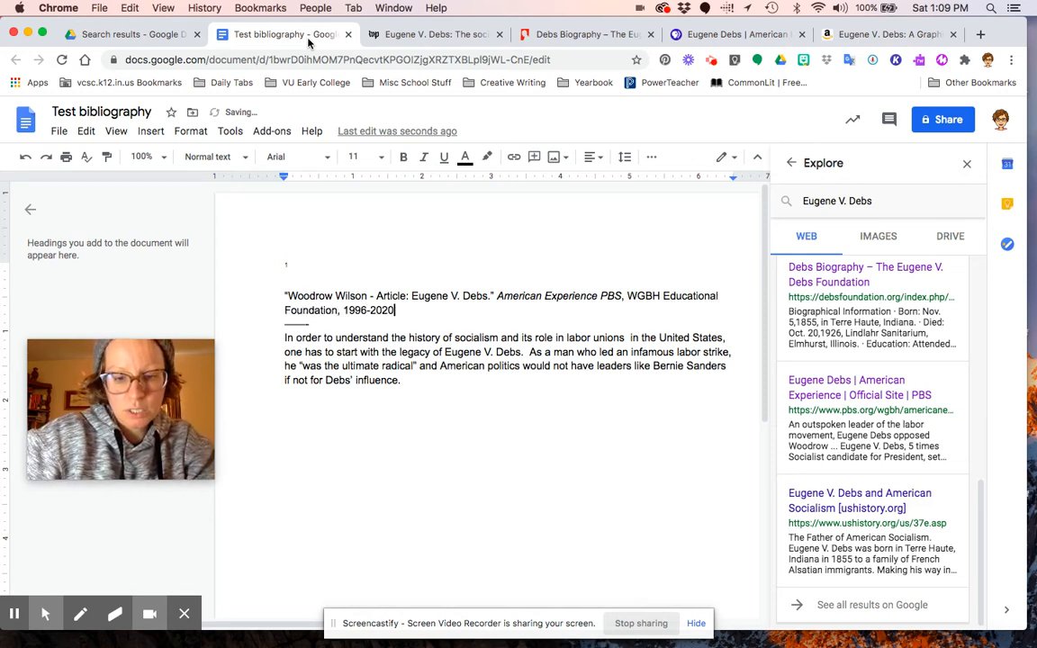
# Copy the PBS article's web address and paste it at the end of the bibliography entry, followed by a period.
pyautogui.click(666, 38)
pyautogui.click(468, 63)
pyautogui.press('super+c')
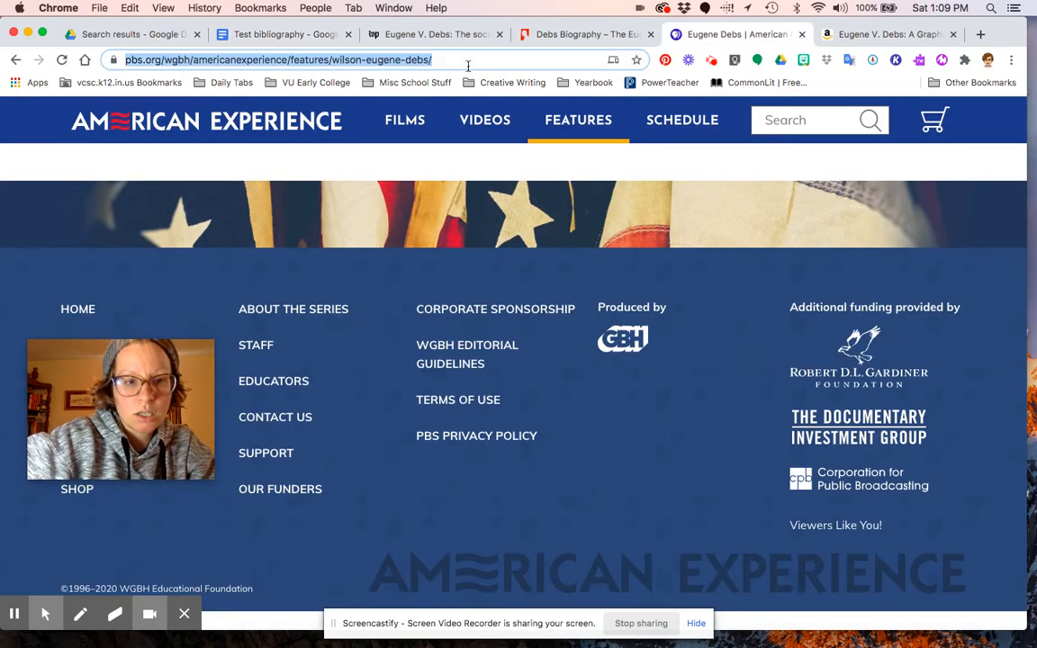
pyautogui.click(302, 34)
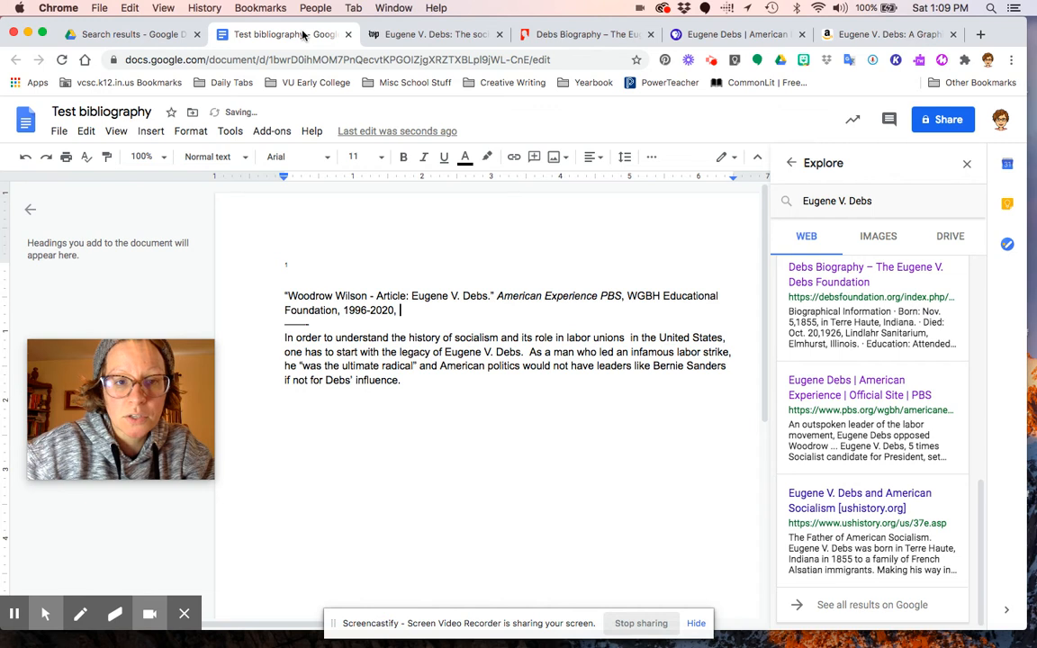
pyautogui.press('super+v')
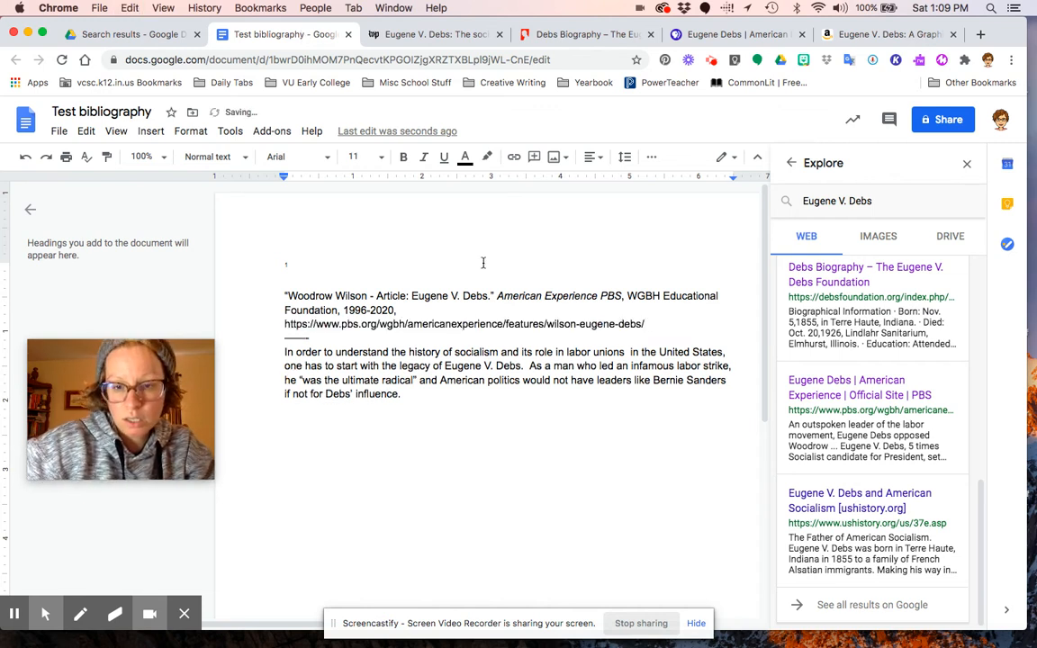
pyautogui.write('.')
# Open the pasted address's linked page, close it again, and remove the hyperlink from the address in the entry.
pyautogui.click(480, 324)
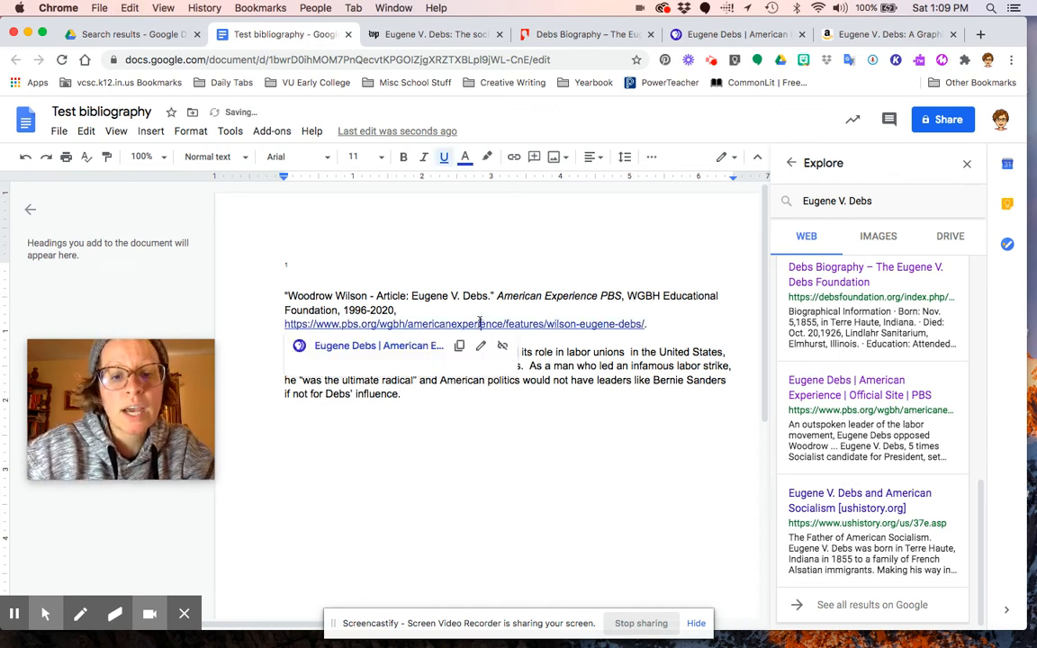
pyautogui.click(412, 349)
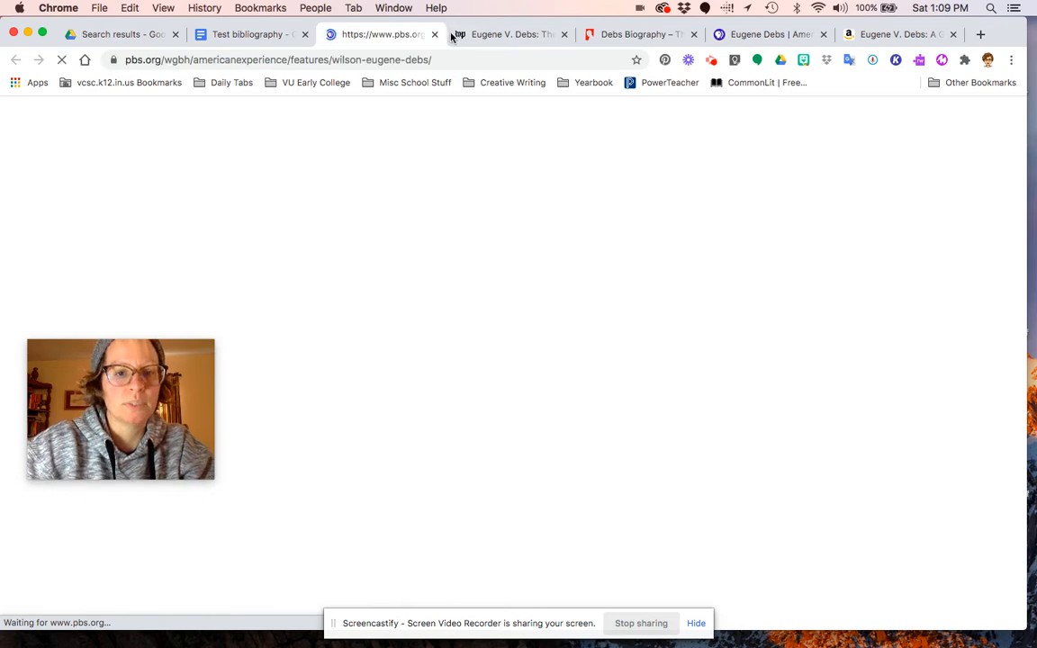
pyautogui.press('super+w')
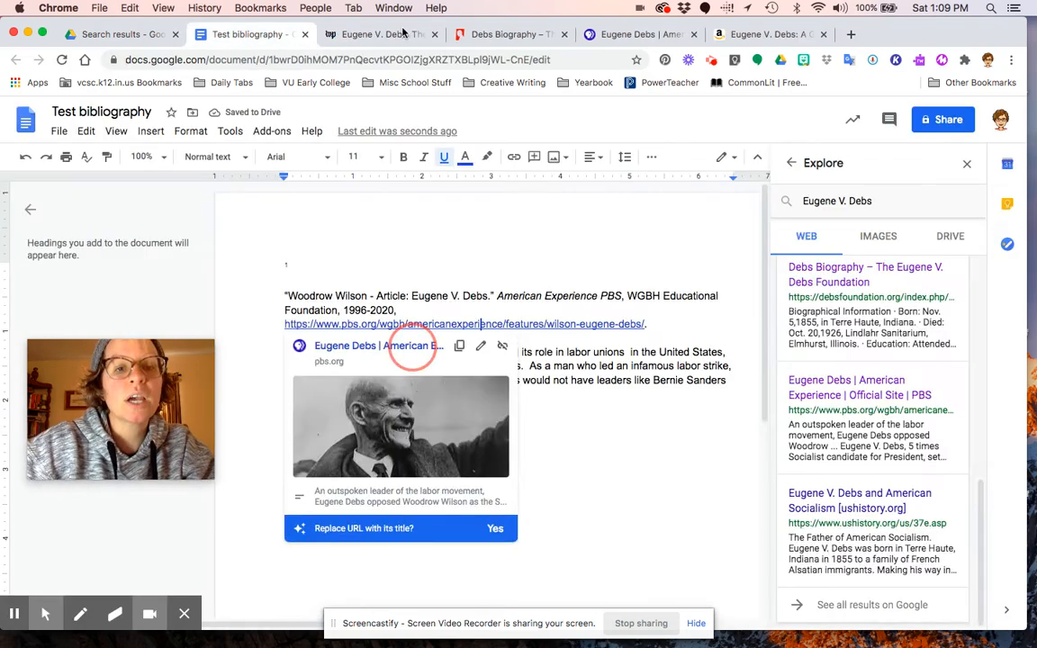
pyautogui.click(552, 326)
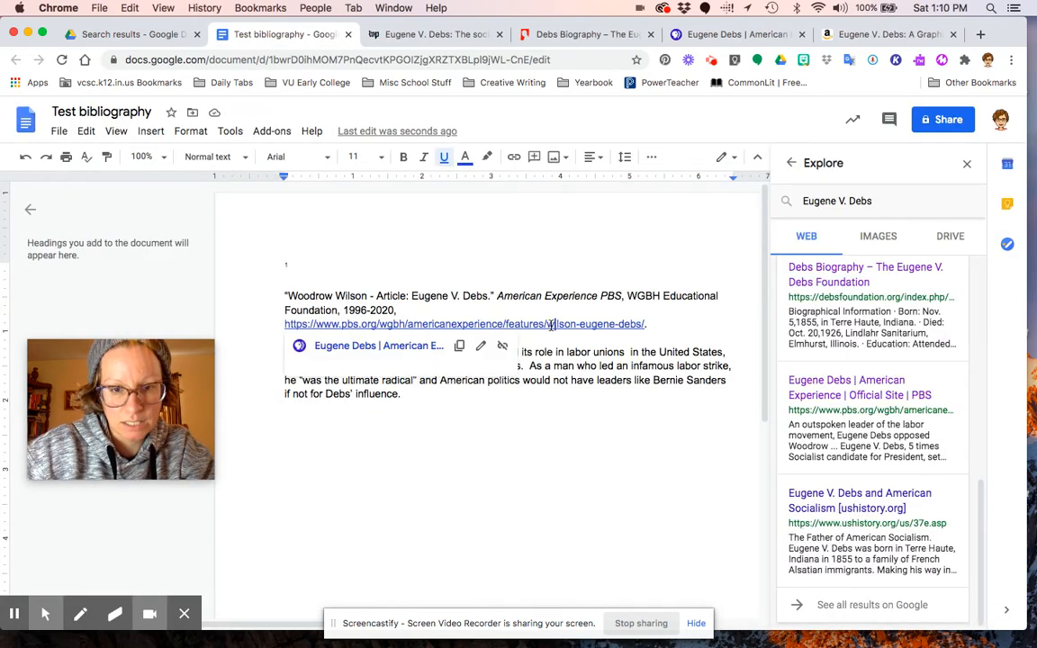
pyautogui.click(503, 347)
pyautogui.click(669, 320)
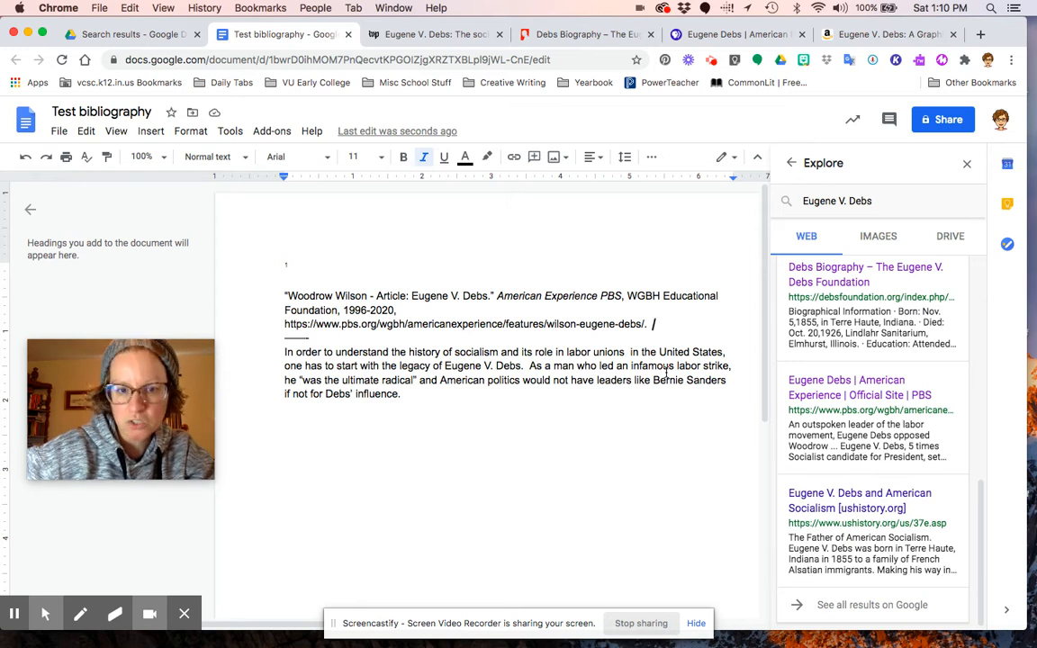
# Copy the footnote citation from the page's end and paste it in regular text below the written bibliography entry, leaving a blank line between them.
pyautogui.press('Return')
pyautogui.press('Return')
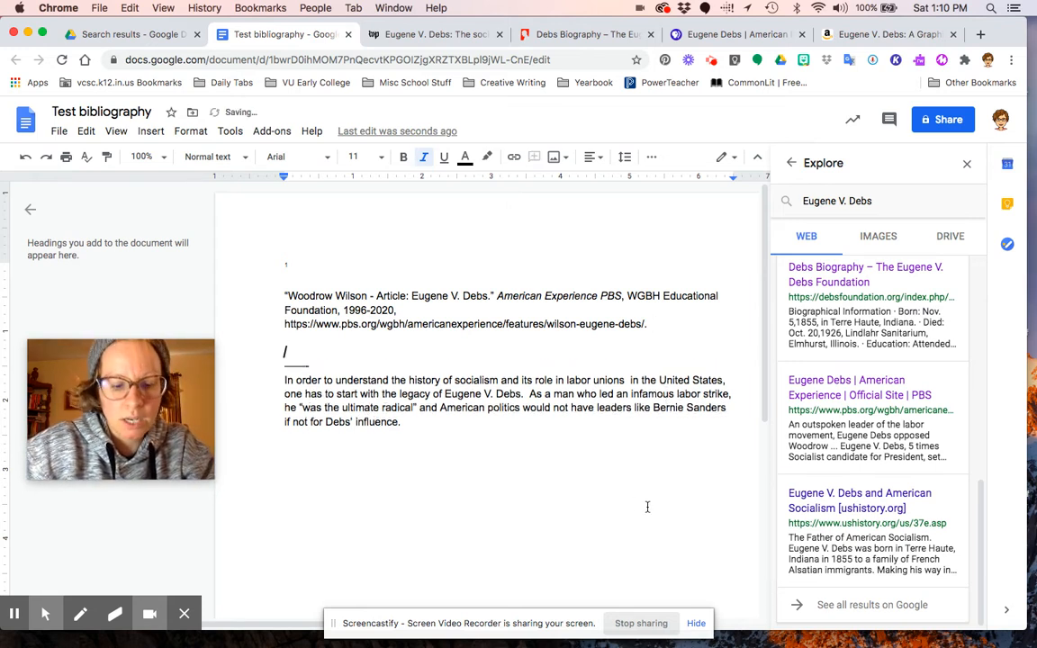
pyautogui.press('super+i')
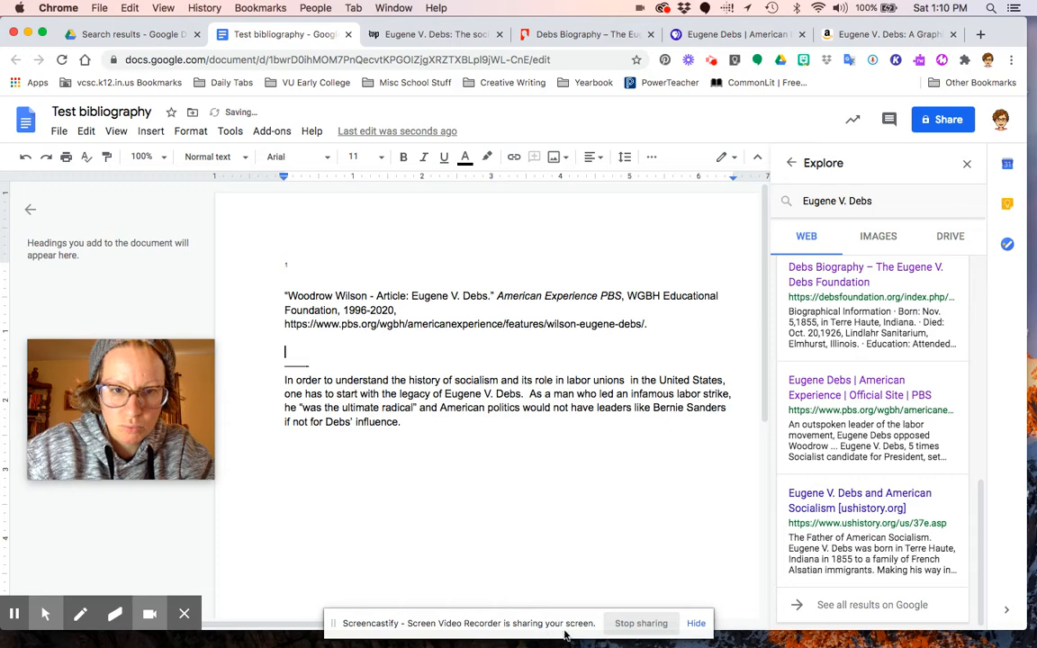
pyautogui.scroll(-5, 368, 453)
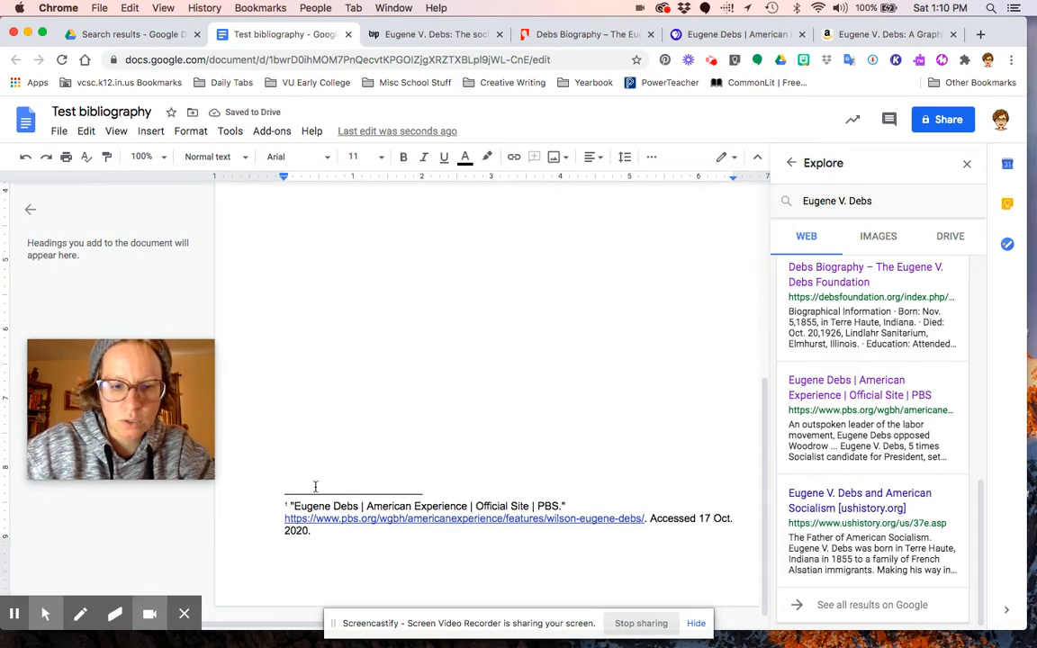
pyautogui.moveTo(287, 502); pyautogui.dragTo(339, 537)
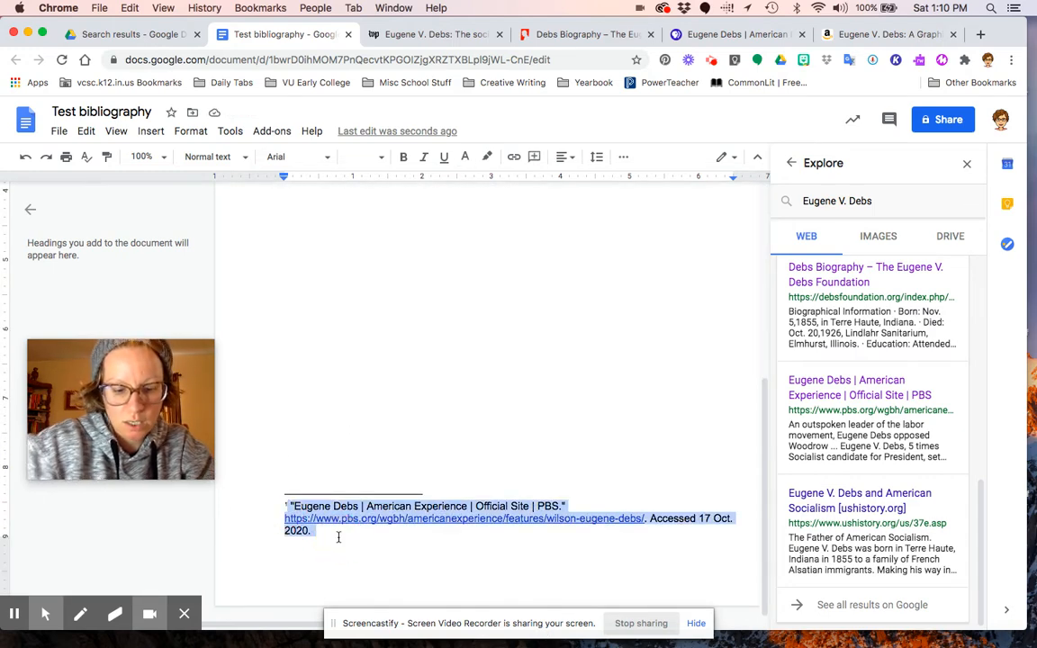
pyautogui.write('"Woodrow Wilson - Article: Eugene V. Debs." American Experience PBS, WGBH Educational Foundation, 1996-2020, https://www.pbs.org/wgbh/americanexperience/features/wilson-eugene-debs/.')
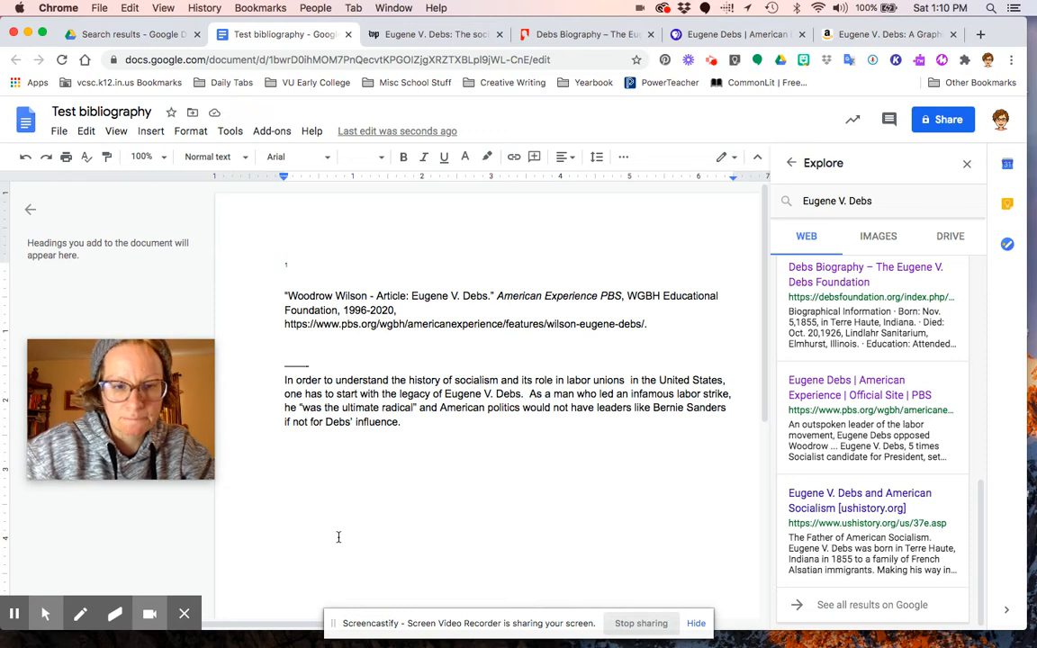
pyautogui.click(307, 349)
pyautogui.press('super+v')
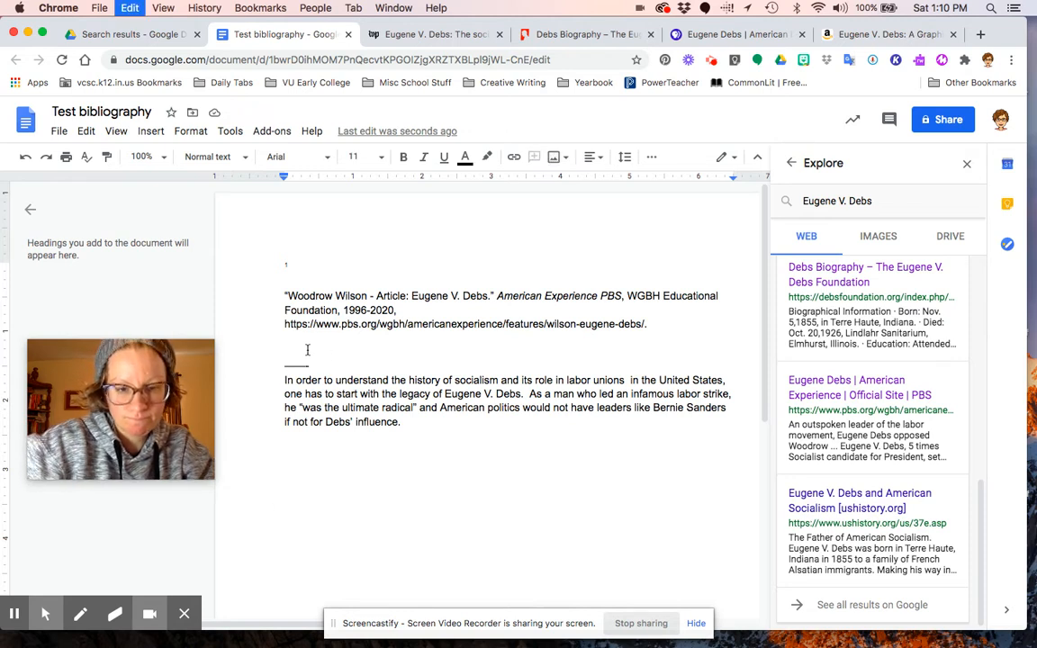
pyautogui.press('Return')
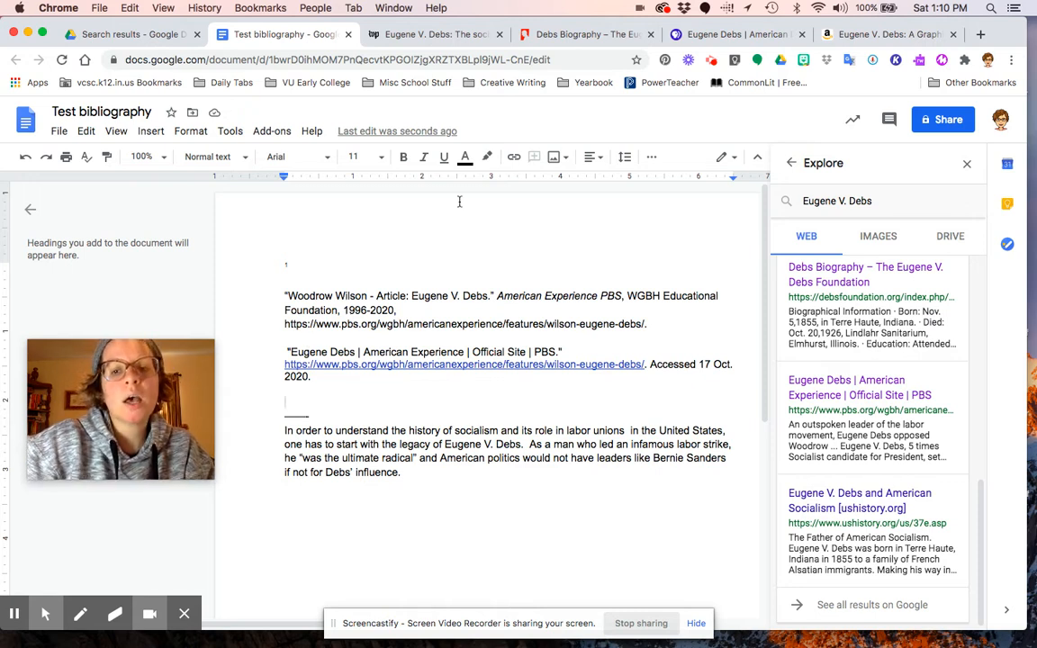
# Close Explore, open the Citations tool, and show its available citation styles.
pyautogui.click(968, 165)
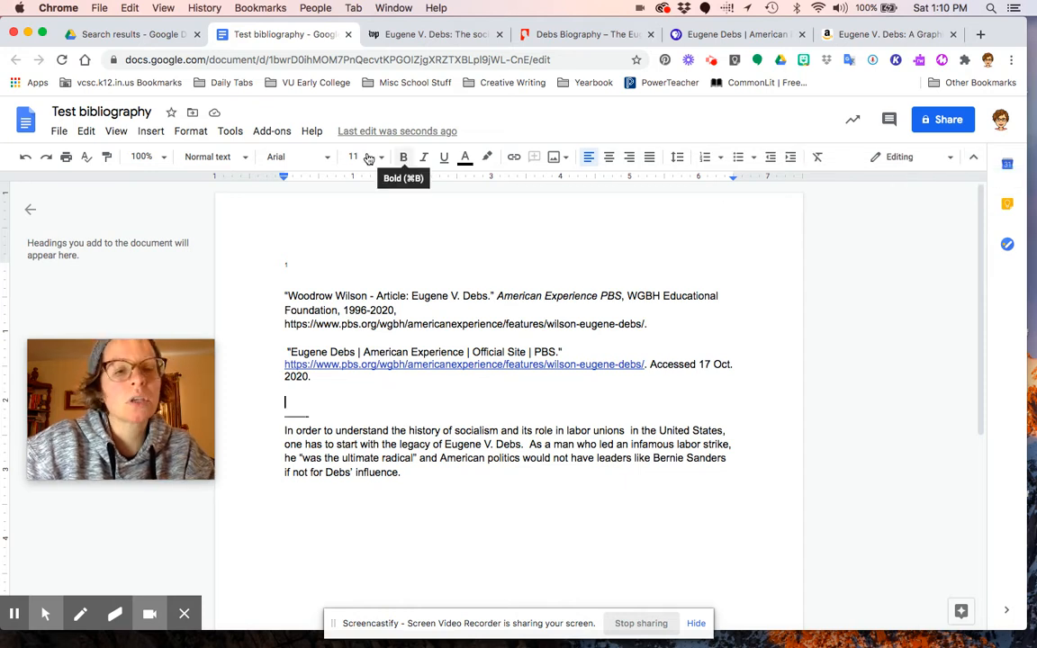
pyautogui.click(229, 132)
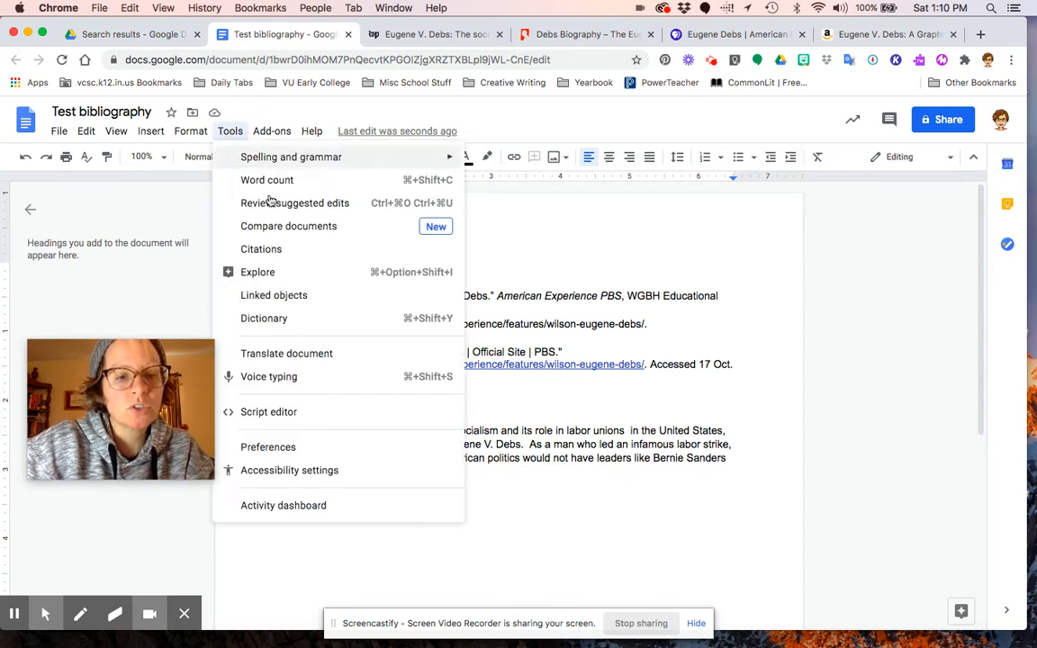
pyautogui.click(286, 247)
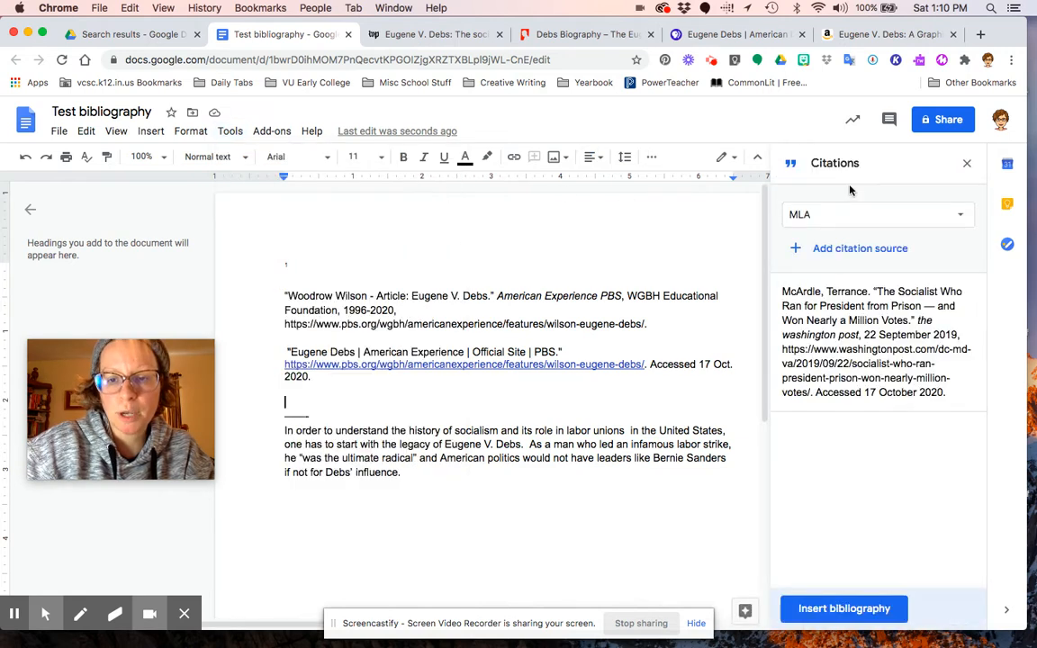
pyautogui.click(962, 221)
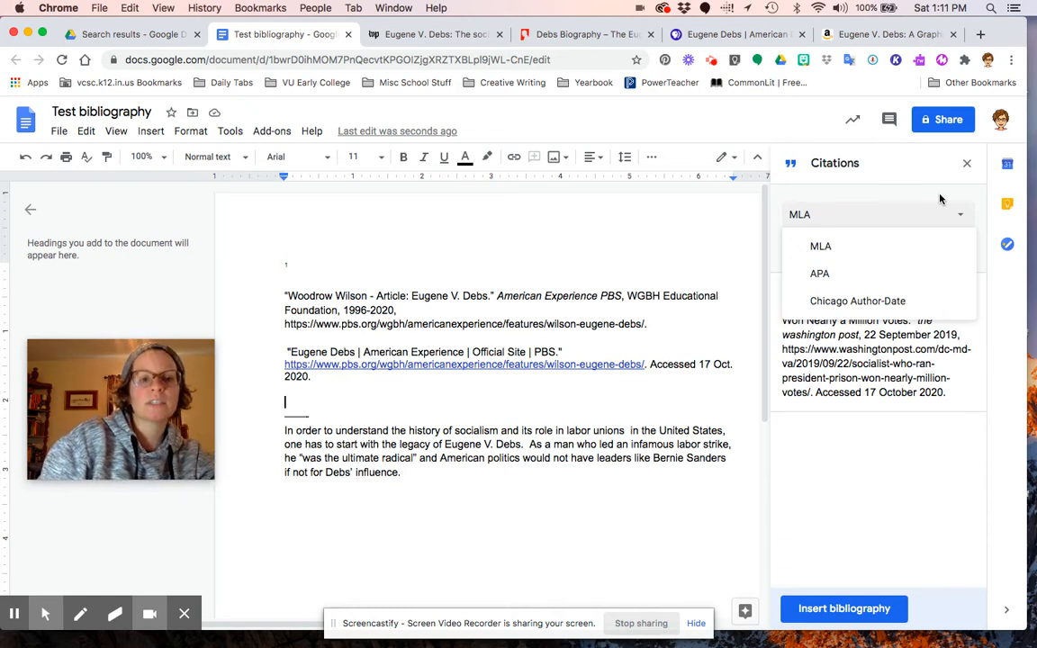
# Select the MLA style, start a new citation source for a book accessed in print, and review its entry fields.
pyautogui.click(851, 246)
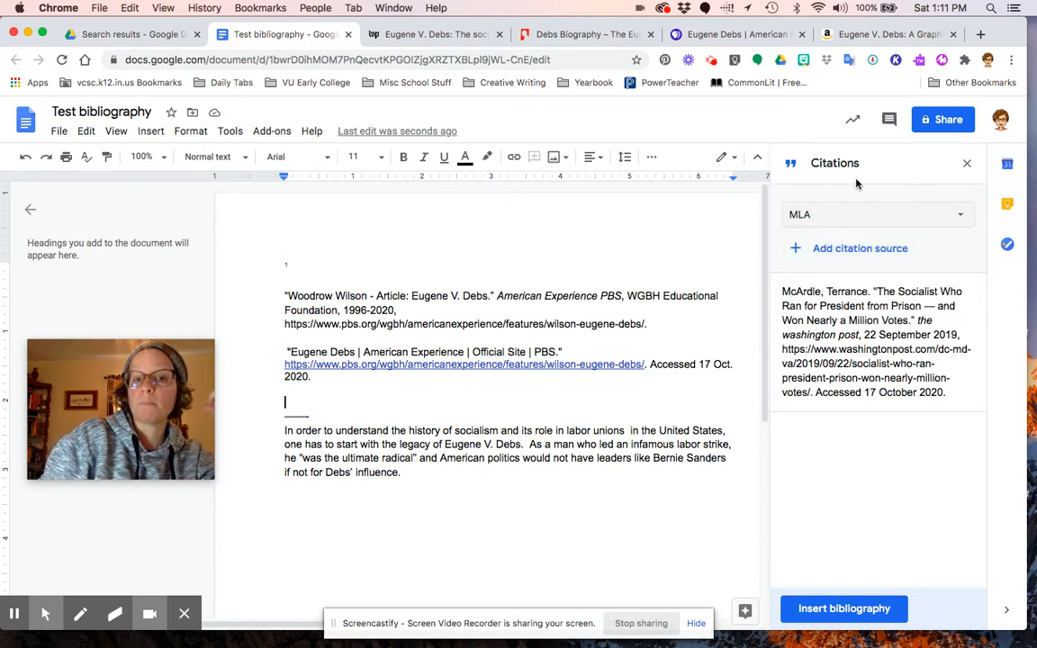
pyautogui.click(803, 250)
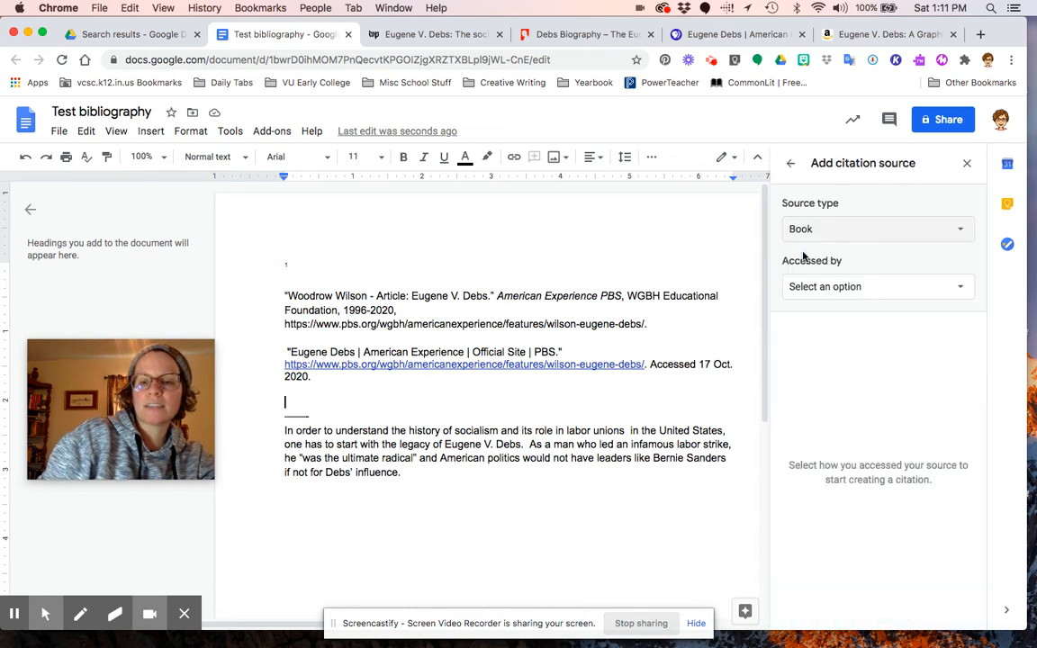
pyautogui.click(809, 232)
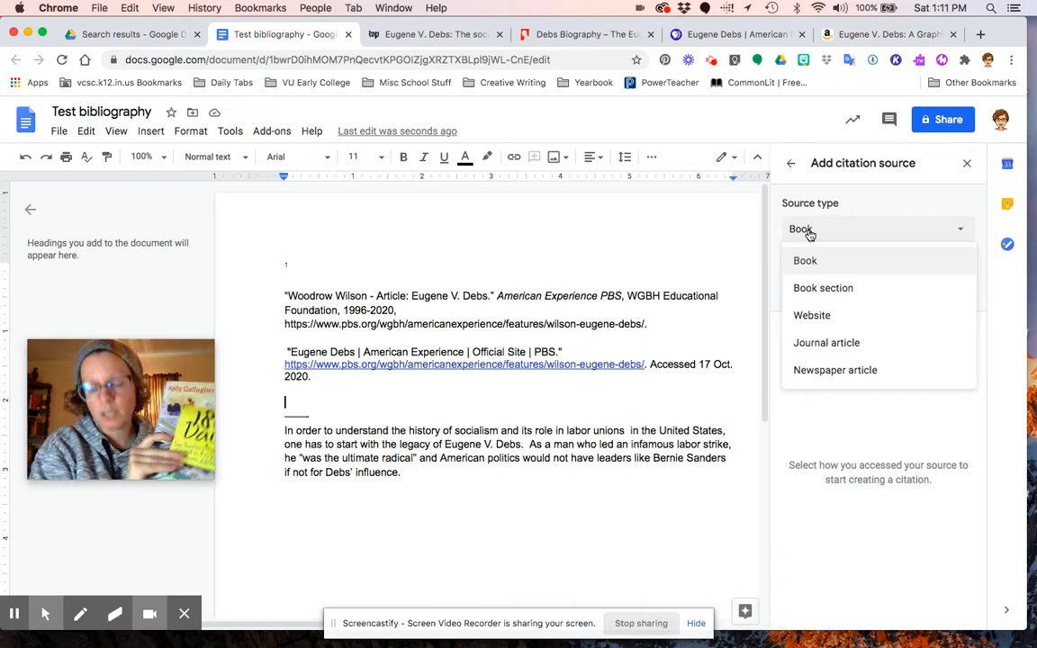
pyautogui.click(813, 267)
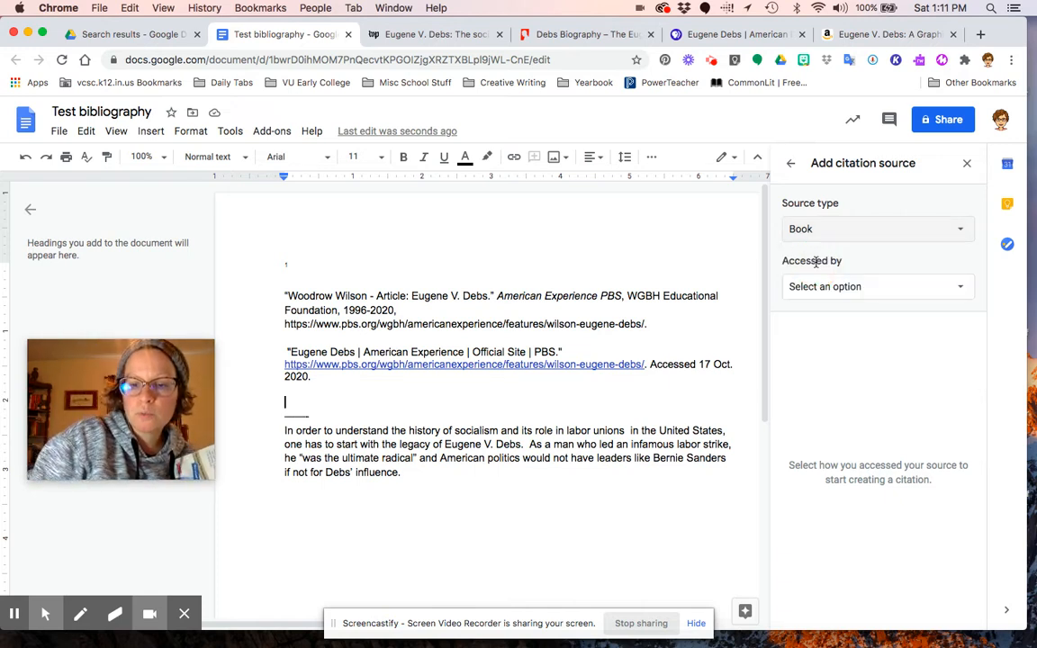
pyautogui.click(856, 297)
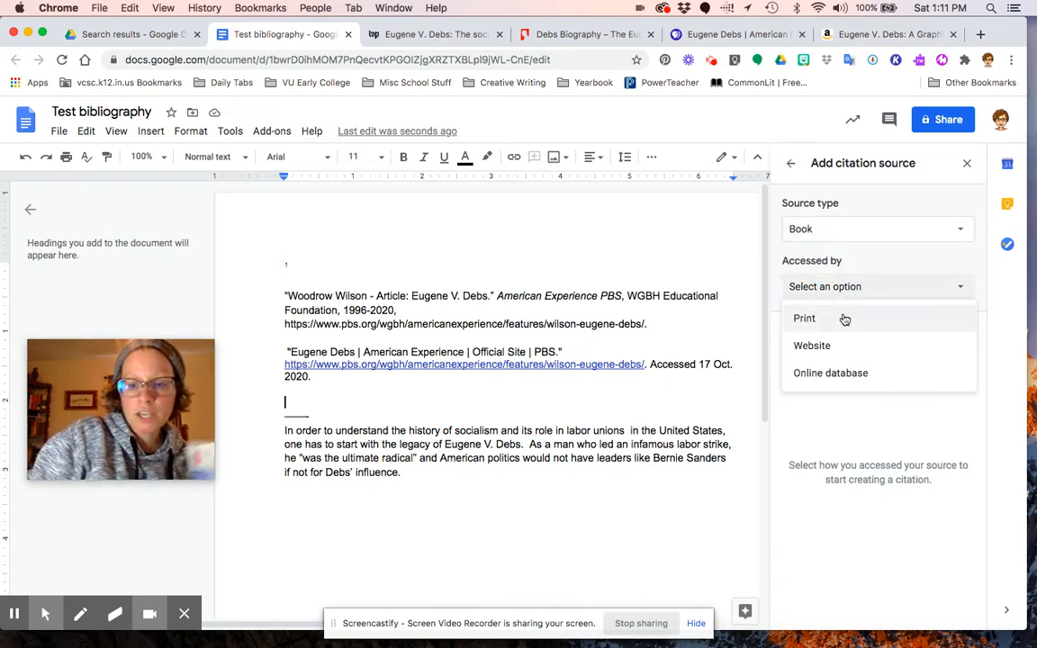
pyautogui.click(845, 320)
pyautogui.scroll(-3, 879, 429)
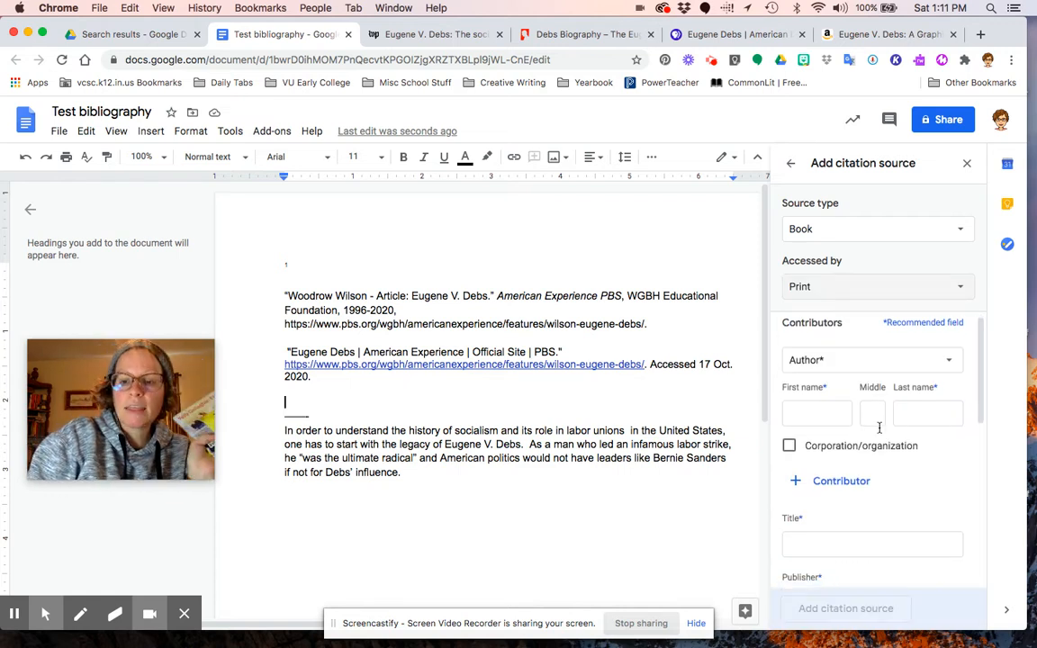
pyautogui.scroll(-4, 879, 431)
pyautogui.scroll(5, 879, 431)
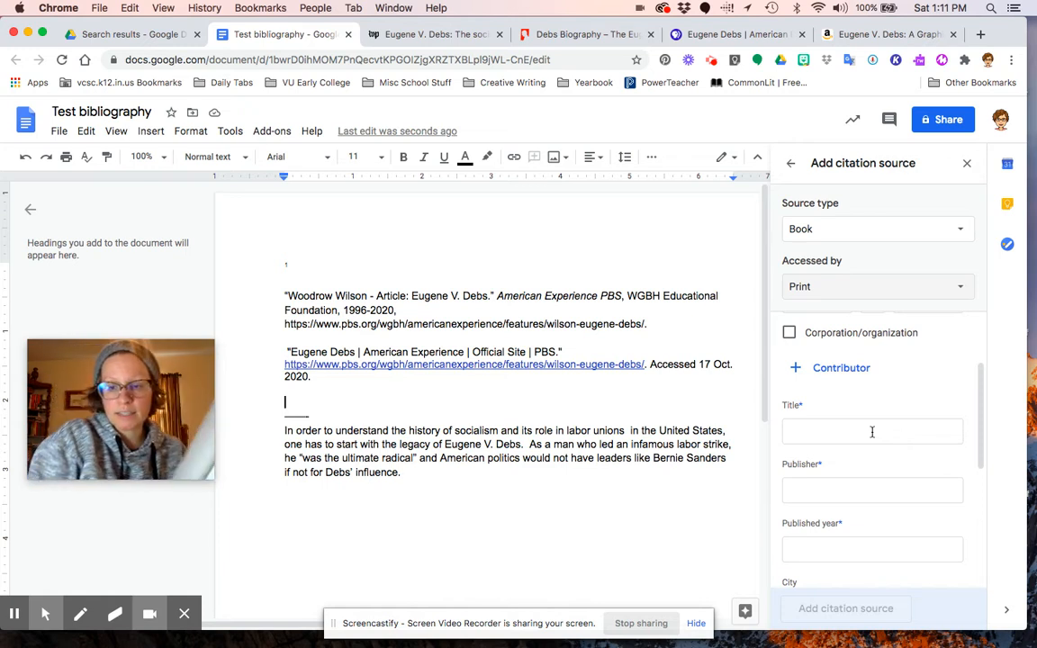
pyautogui.scroll(1, 840, 396)
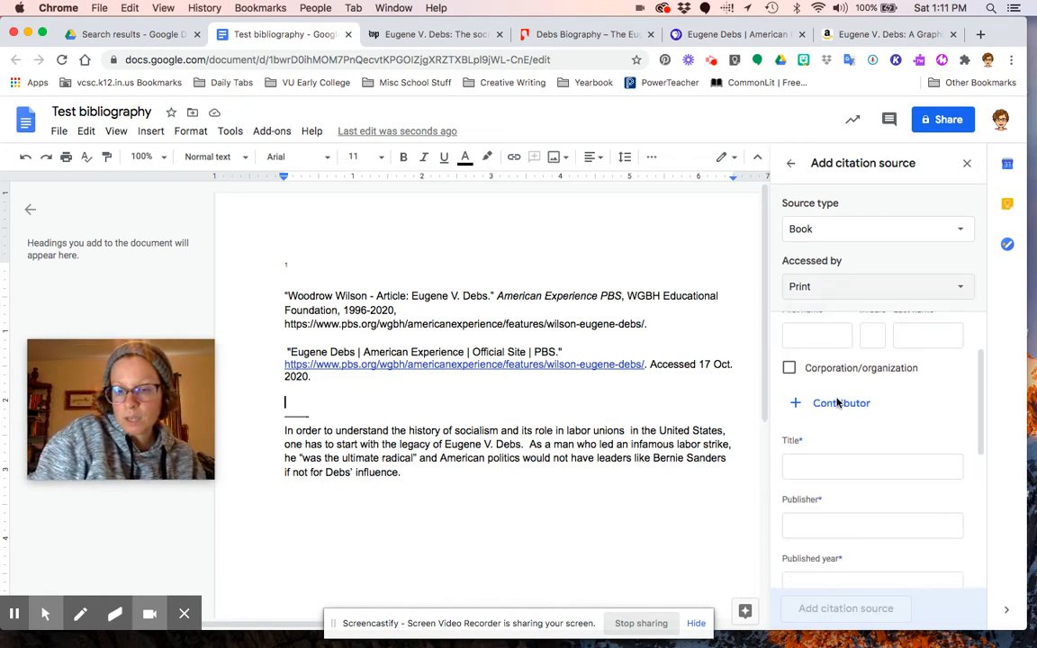
pyautogui.scroll(2, 839, 401)
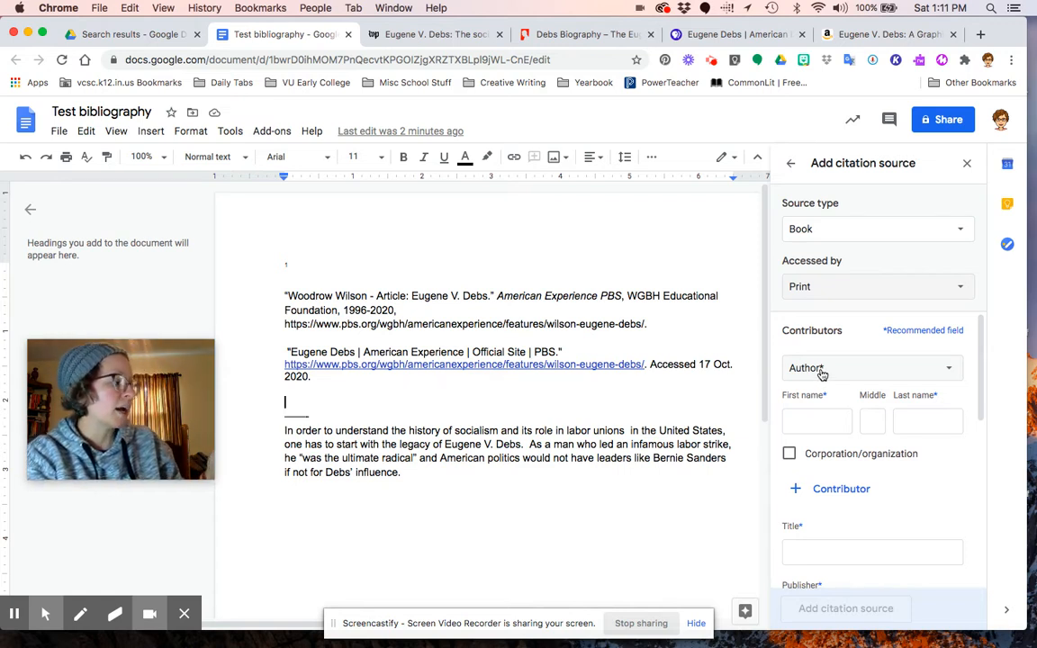
# Add a second author to the book source form, review the remaining fields, and return to the citation list without saving.
pyautogui.click(822, 371)
pyautogui.click(818, 371)
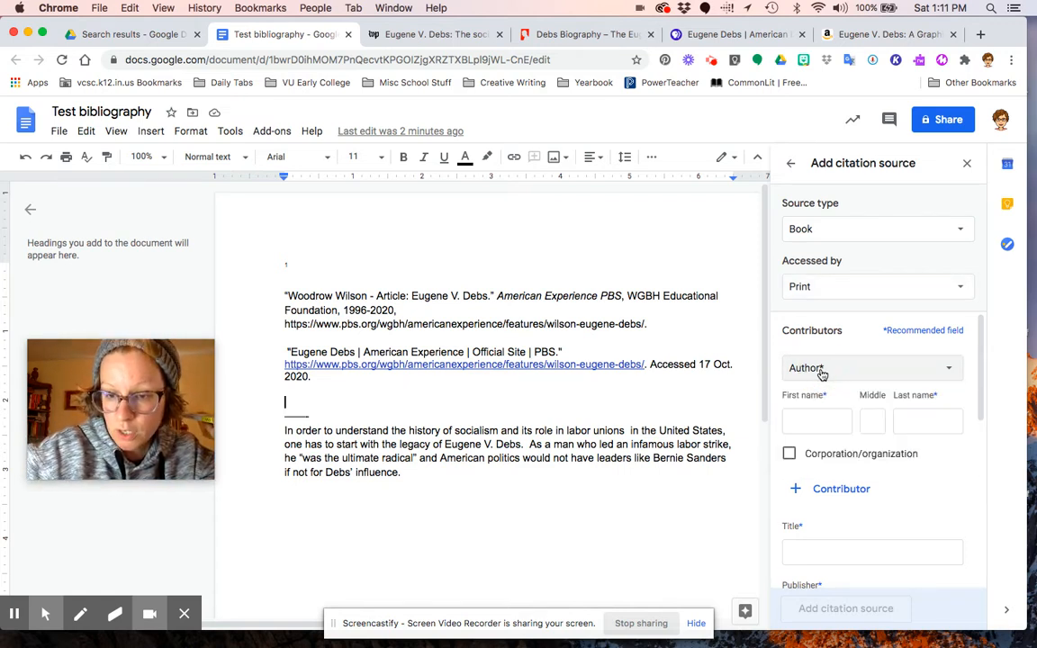
pyautogui.click(824, 493)
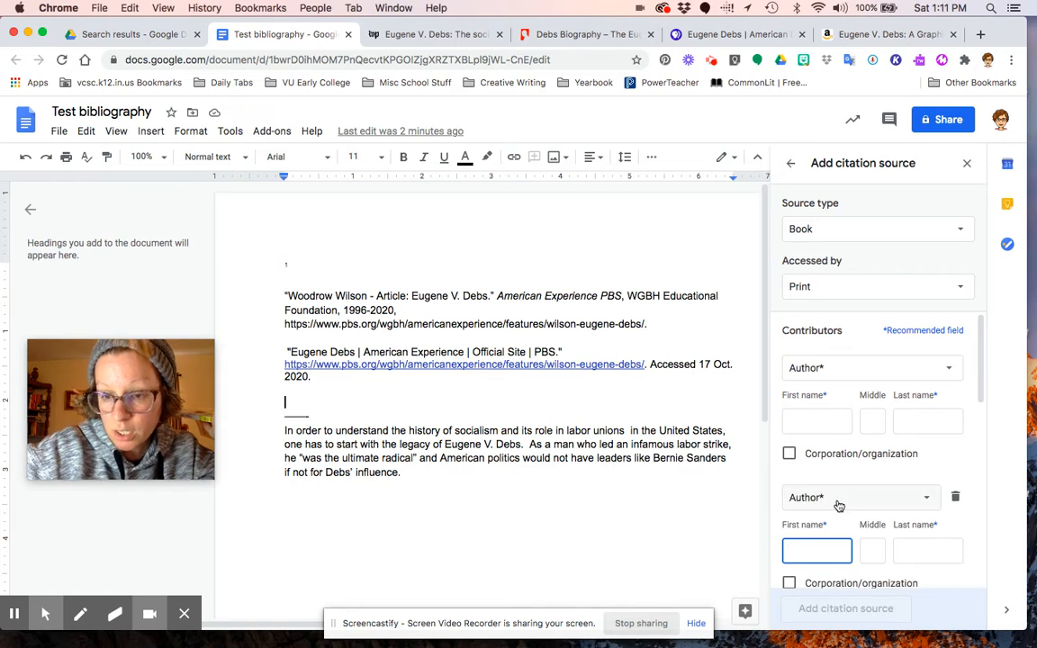
pyautogui.scroll(-2, 843, 460)
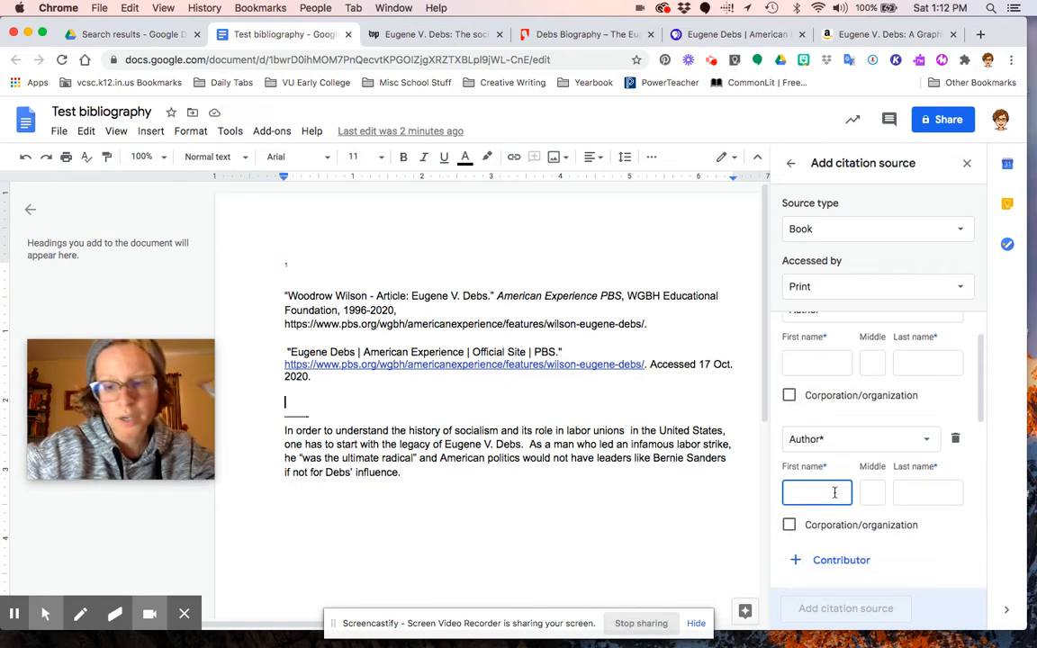
pyautogui.scroll(-5, 844, 473)
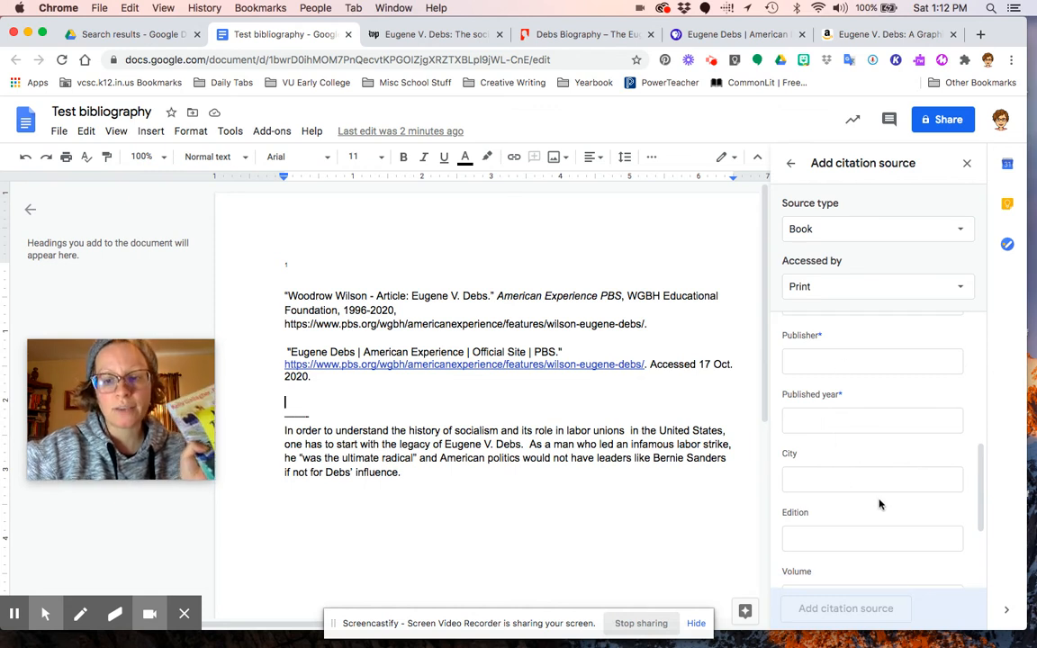
pyautogui.scroll(-3, 867, 533)
pyautogui.scroll(8, 865, 529)
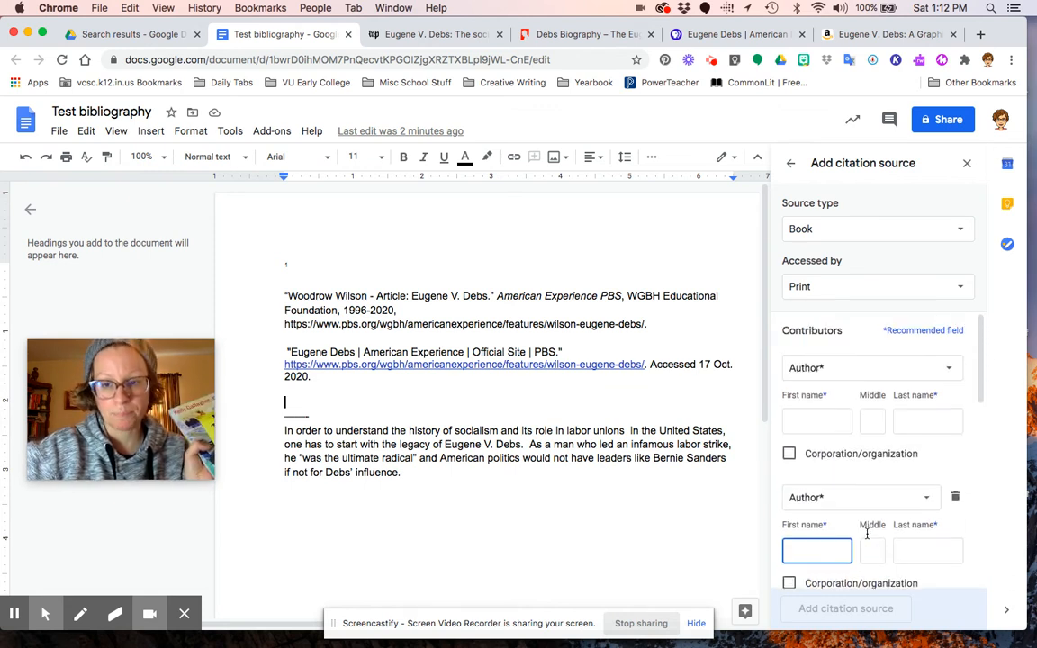
pyautogui.click(791, 166)
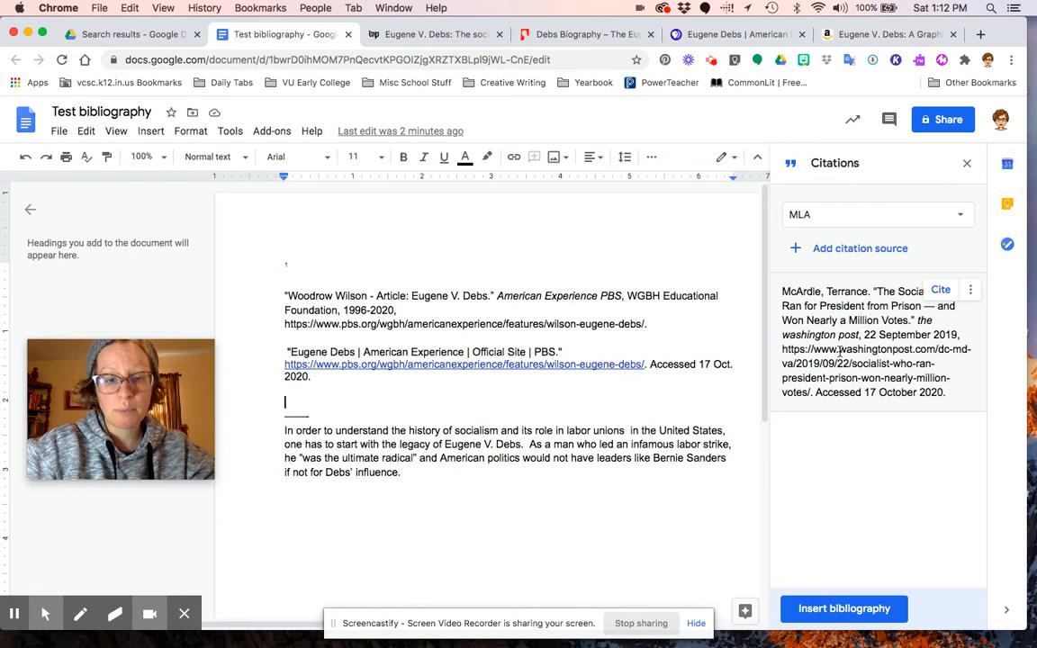
# Copy the Washington Post citation from the saved sources and paste it below the PBS footnote citation, adding a blank line after it.
pyautogui.moveTo(782, 293); pyautogui.dragTo(959, 394)
pyautogui.hotkey('ctrl', 'c')
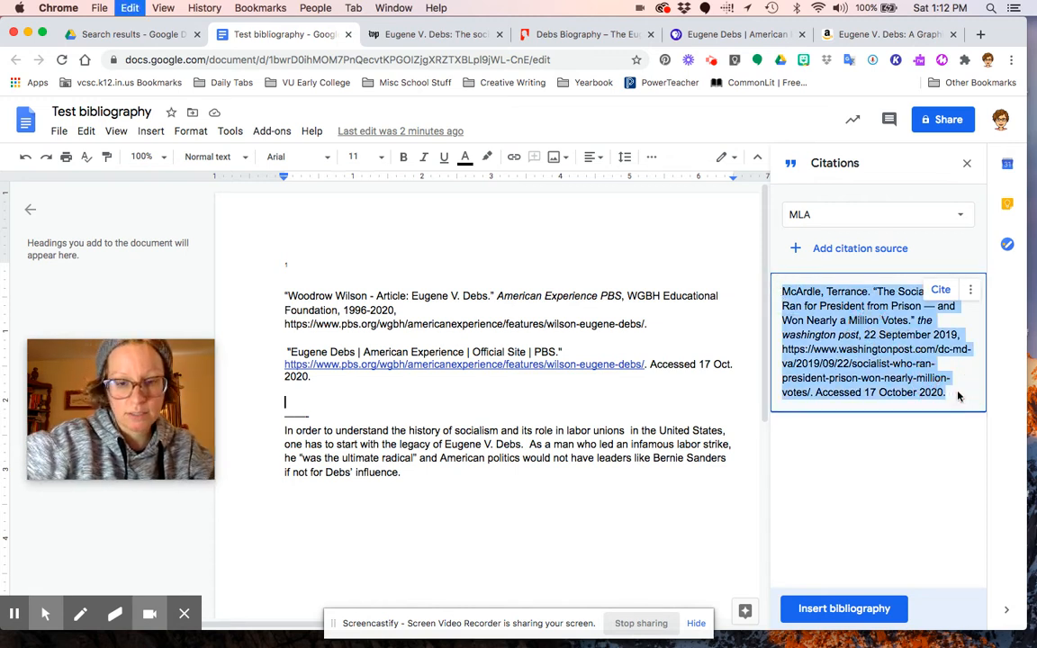
pyautogui.click(294, 401)
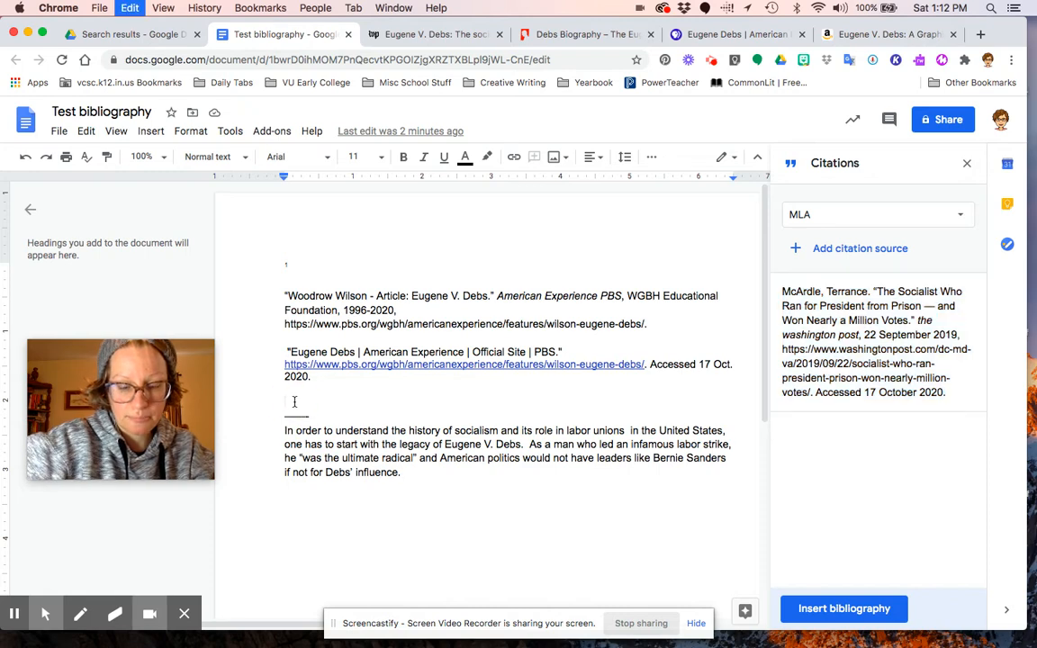
pyautogui.hotkey('ctrl', 'v')
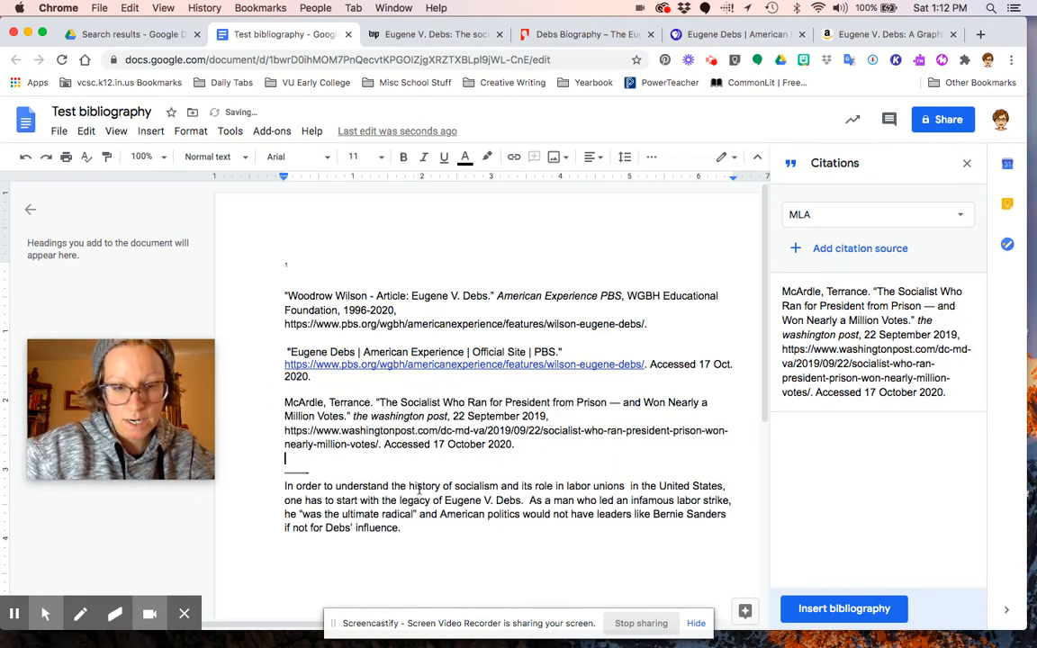
pyautogui.scroll(-1, 439, 503)
pyautogui.press('Return')
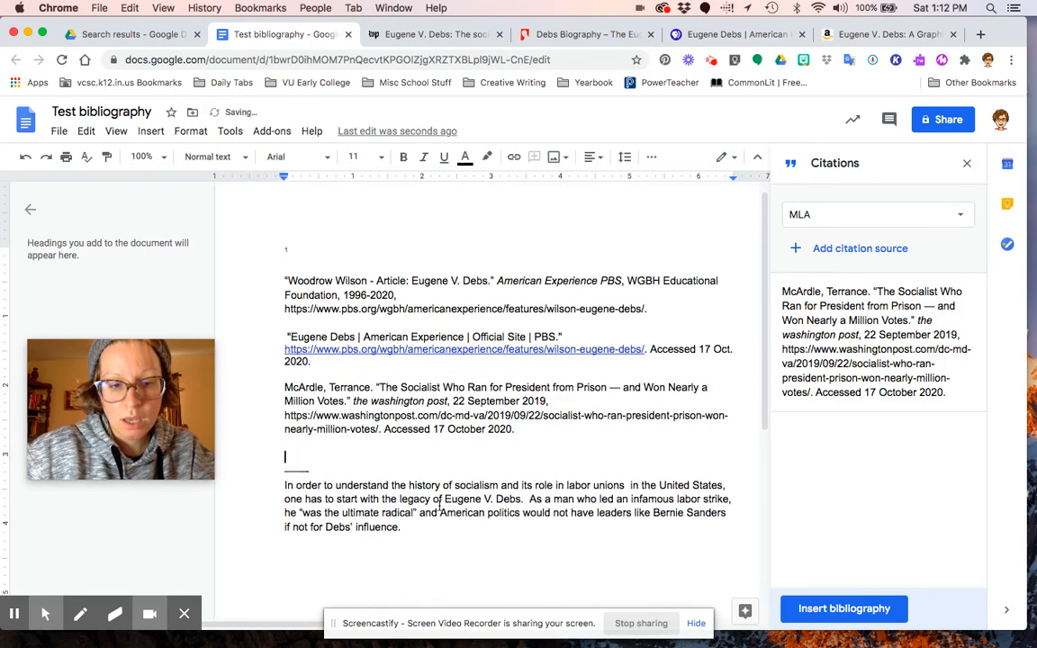
# Examine the headline at the start of the Washington Post article and return to the Test bibliography document.
pyautogui.click(459, 33)
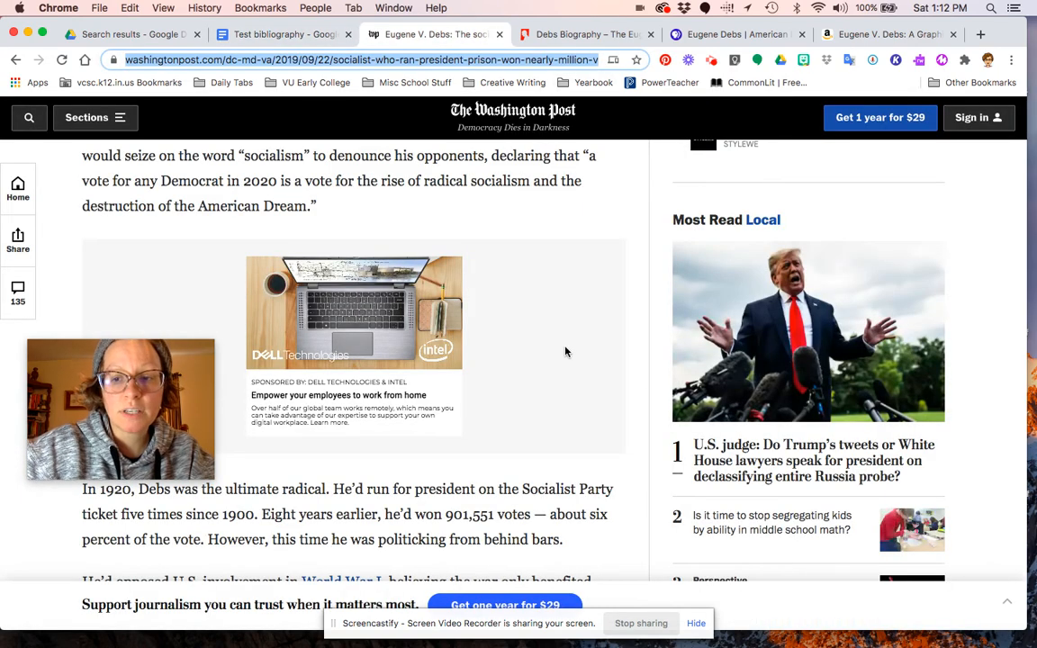
pyautogui.scroll(10, 565, 351)
pyautogui.scroll(10, 565, 351)
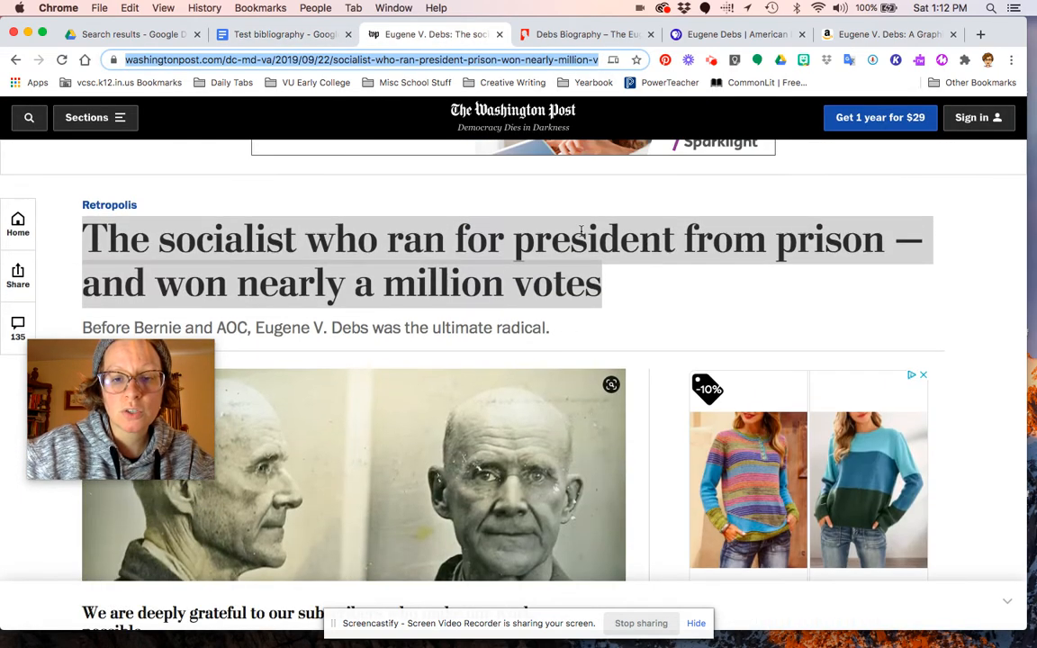
pyautogui.click(555, 306)
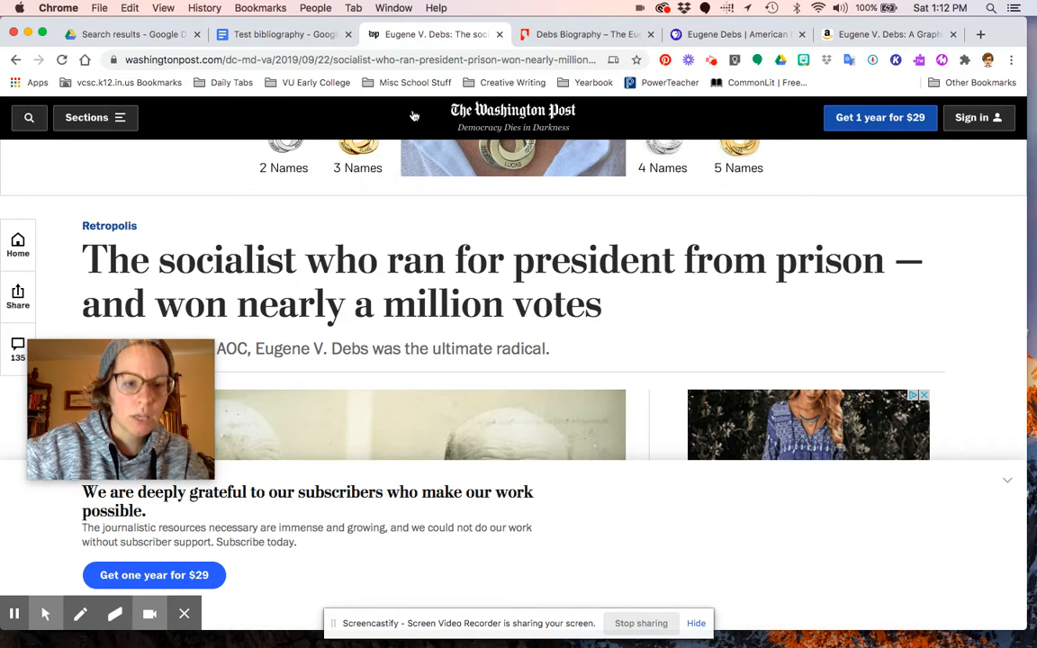
pyautogui.click(257, 36)
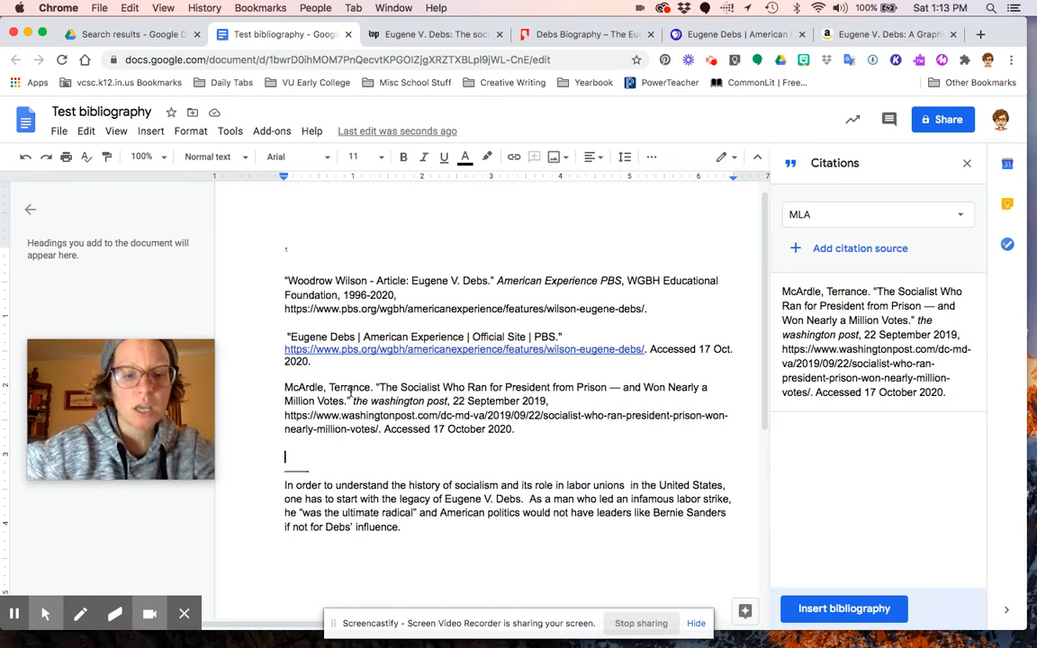
# Check the website title and publication date in the pasted Washington Post entry, and add an empty line after the entry.
pyautogui.moveTo(350, 398); pyautogui.dragTo(448, 400)
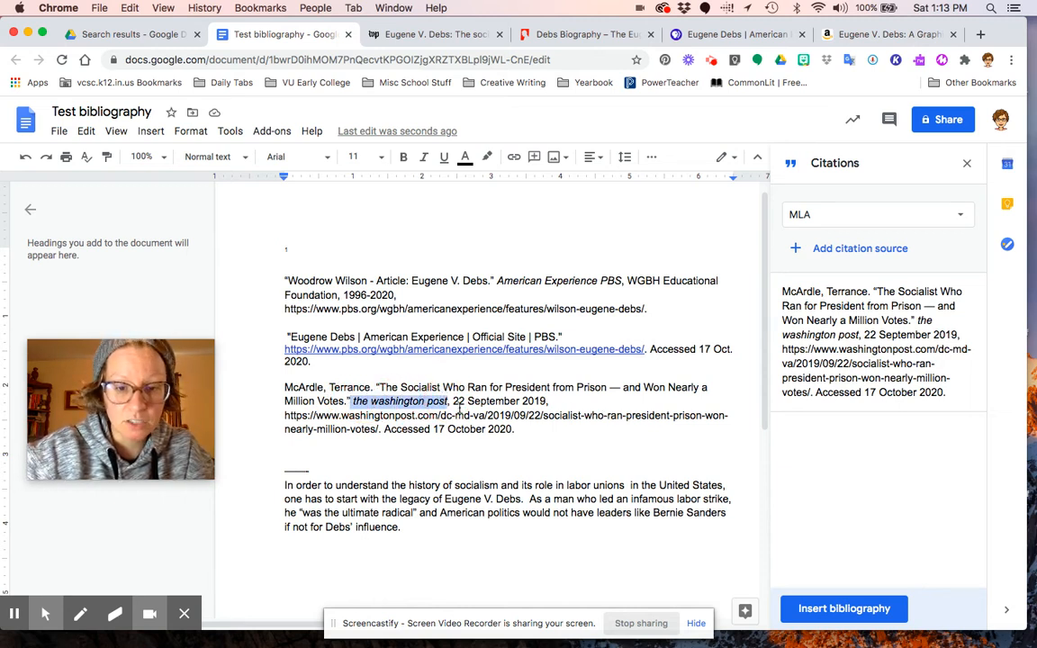
pyautogui.moveTo(453, 403); pyautogui.dragTo(528, 405)
pyautogui.click(492, 405)
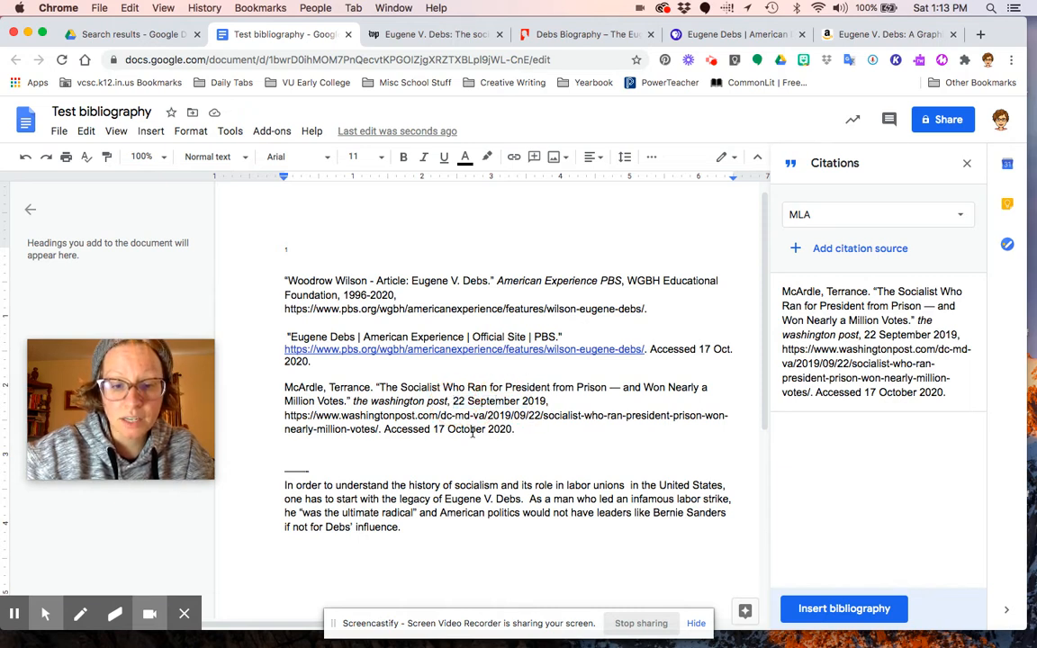
pyautogui.moveTo(944, 295)
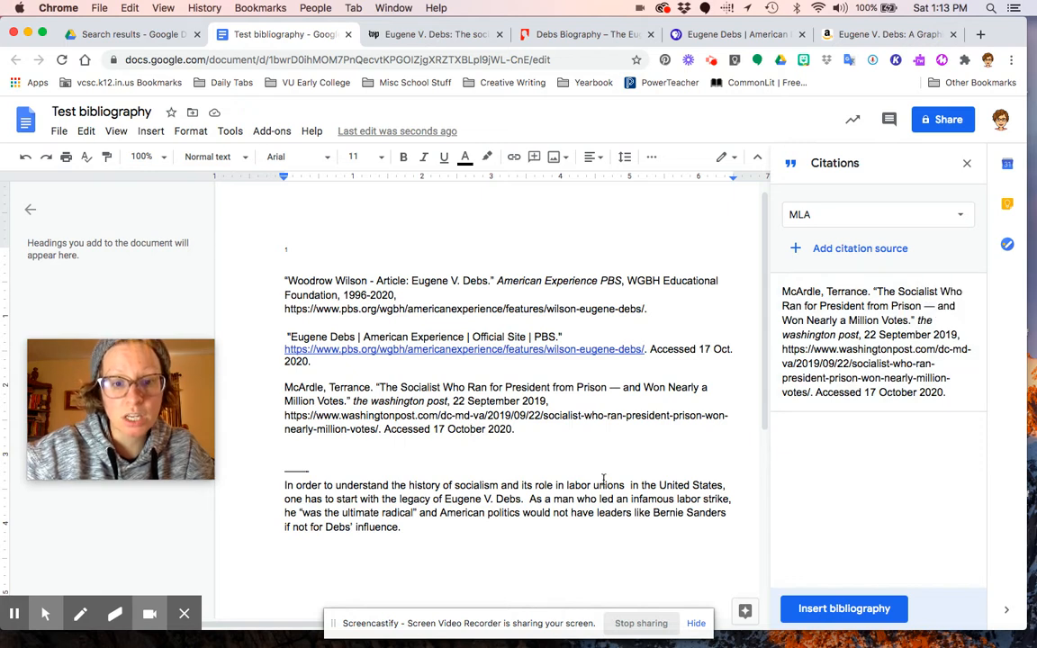
pyautogui.click(558, 436)
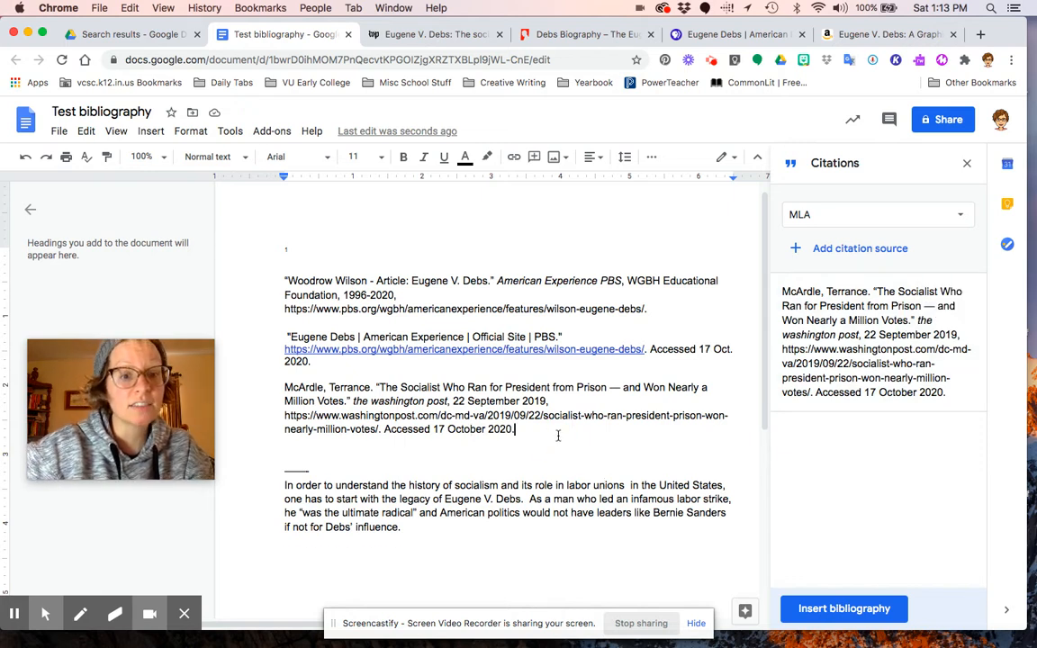
pyautogui.press('Return')
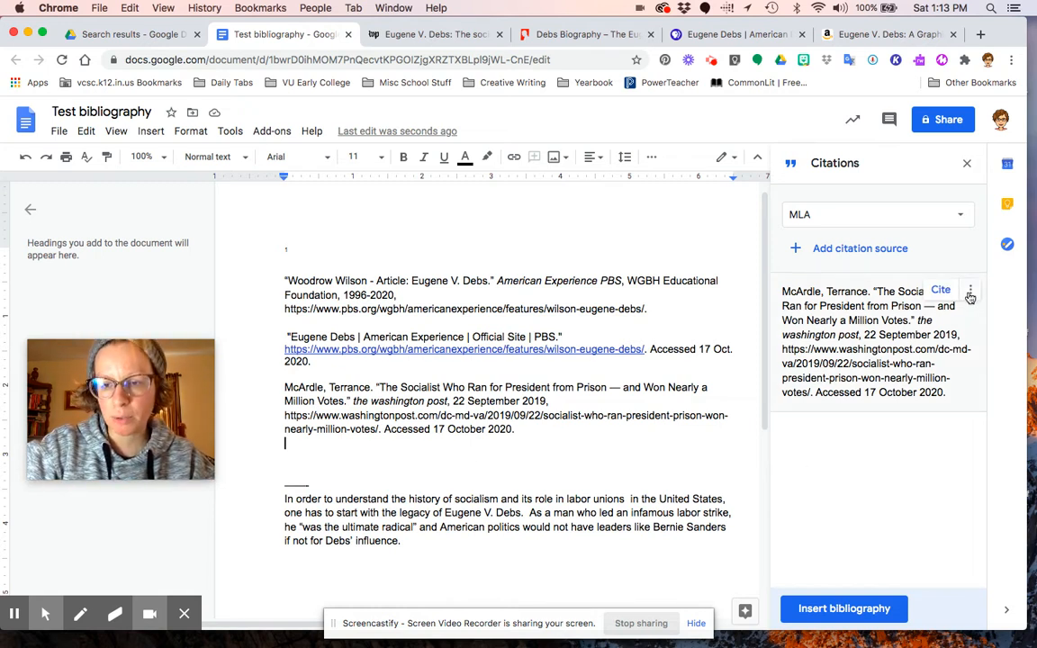
# Open the Washington Post citation source for editing and capitalize its website title as "The Washington Post".
pyautogui.click(969, 296)
pyautogui.click(942, 320)
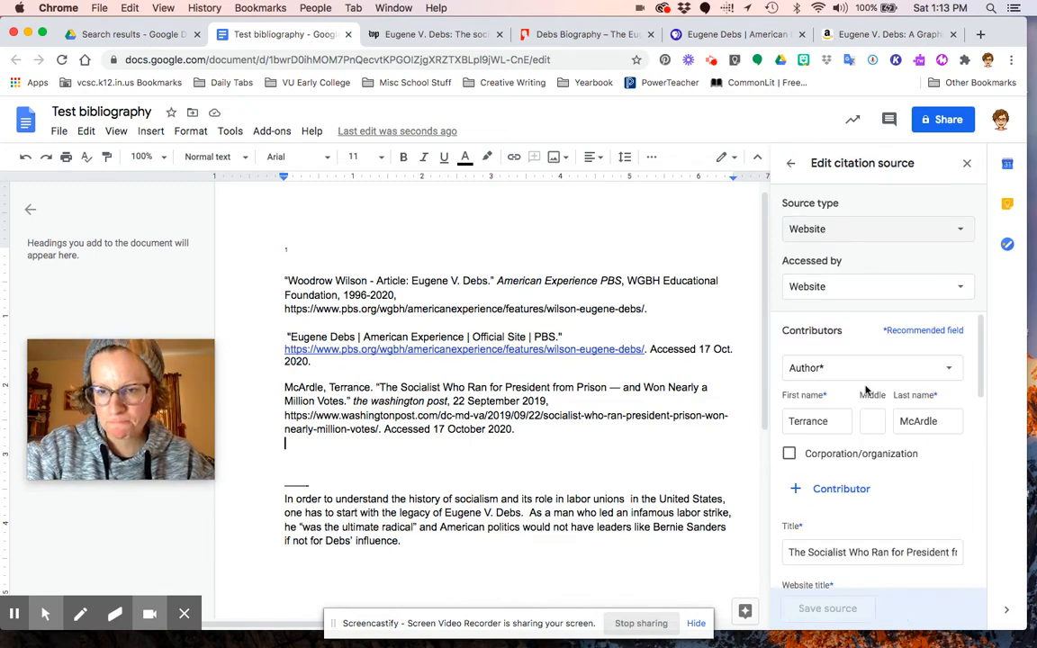
pyautogui.scroll(-4, 866, 389)
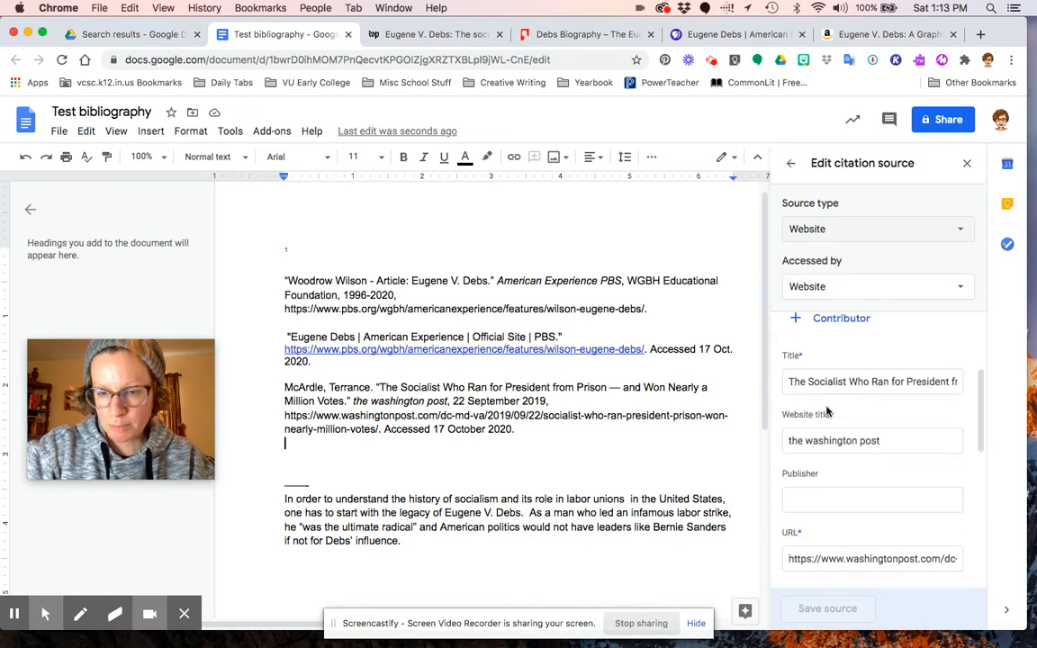
pyautogui.click(791, 440)
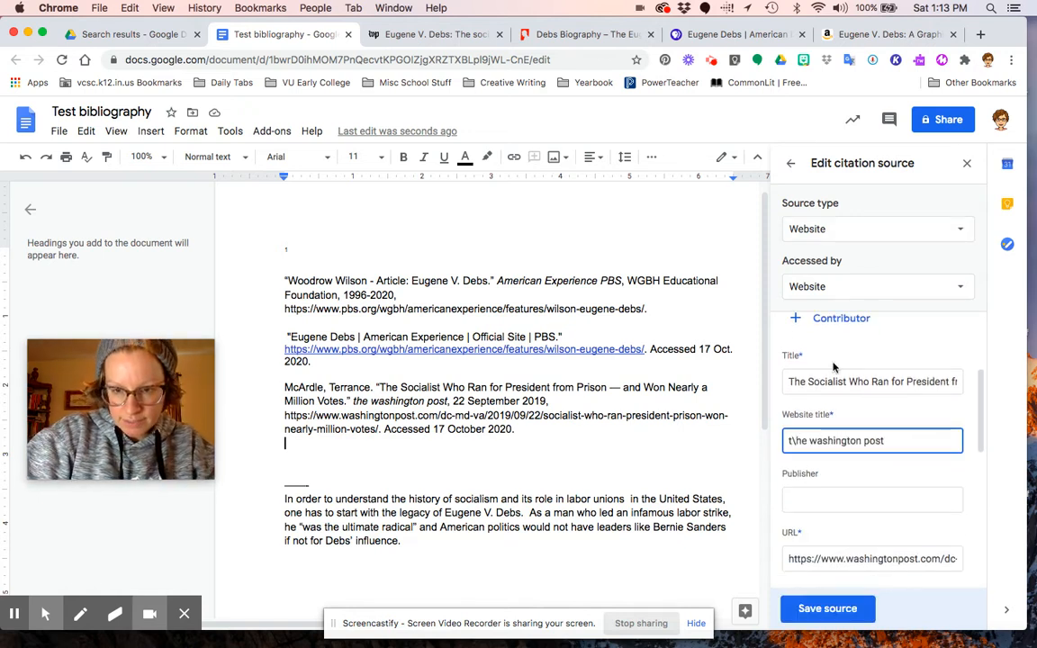
pyautogui.press('BackSpace')
pyautogui.write('T')
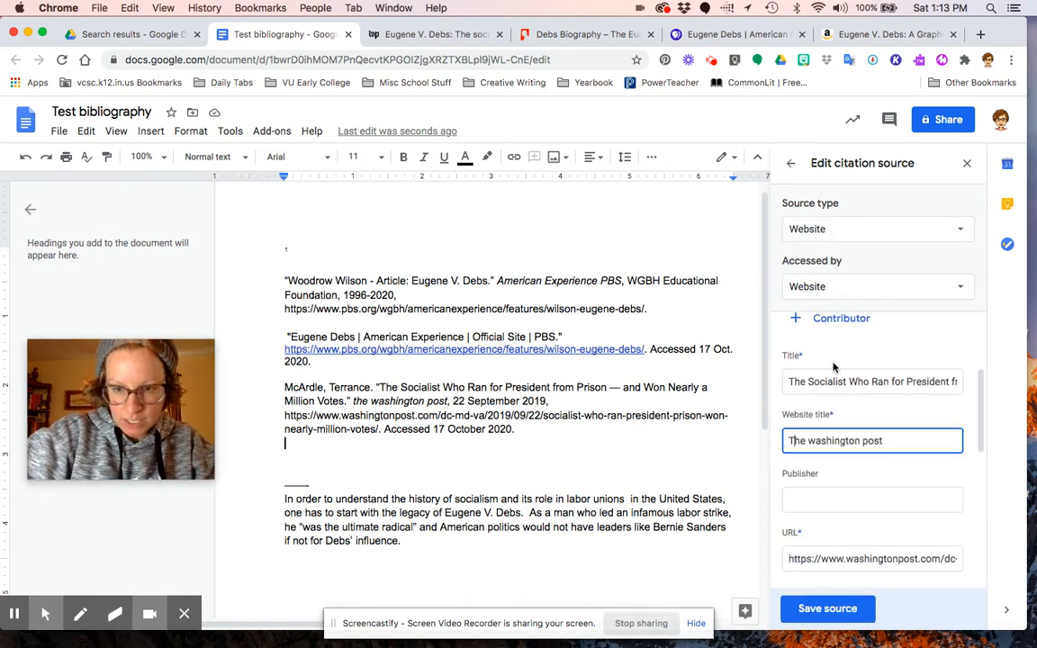
pyautogui.click(815, 441)
pyautogui.press('BackSpace')
pyautogui.write('W')
pyautogui.click(865, 441)
pyautogui.press('BackSpace')
pyautogui.write('P')
# Abbreviate the source's published month to "Sept" and its accessed month to "Oct.".
pyautogui.scroll(-2, 867, 443)
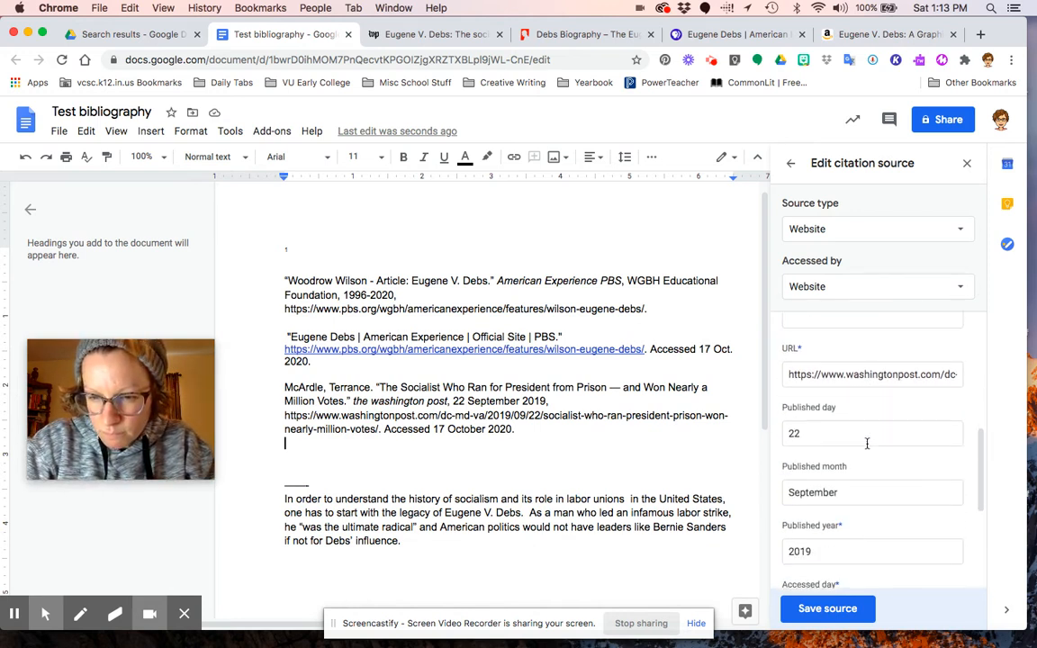
pyautogui.click(812, 469)
pyautogui.doubleClick(813, 469)
pyautogui.write('Sept')
pyautogui.scroll(-3, 813, 469)
pyautogui.doubleClick(797, 482)
pyautogui.write('Oct.')
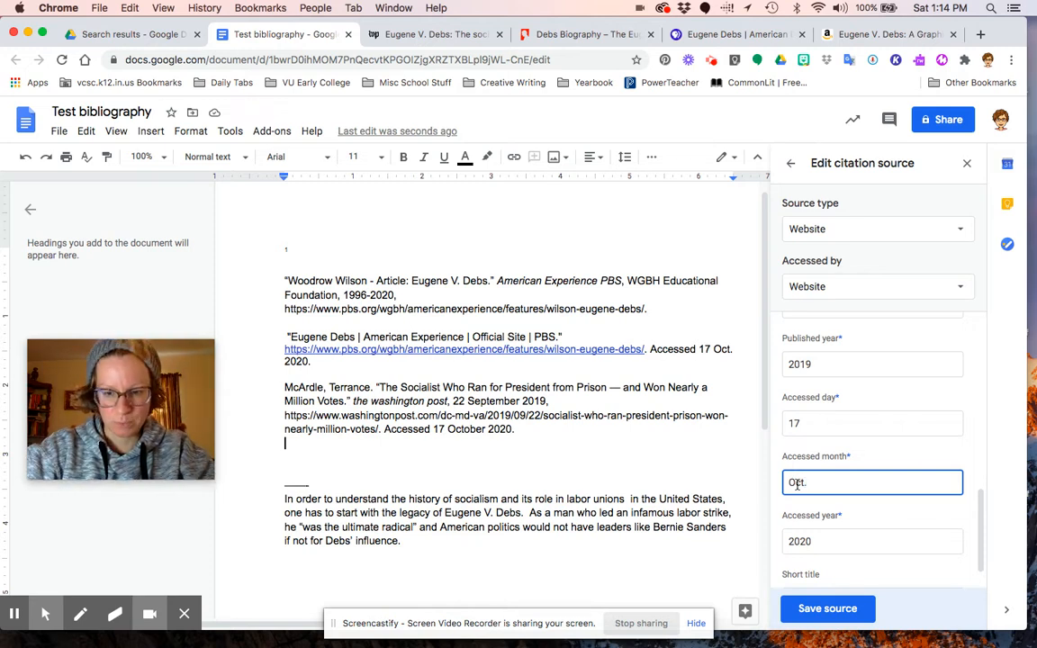
pyautogui.scroll(-1, 796, 485)
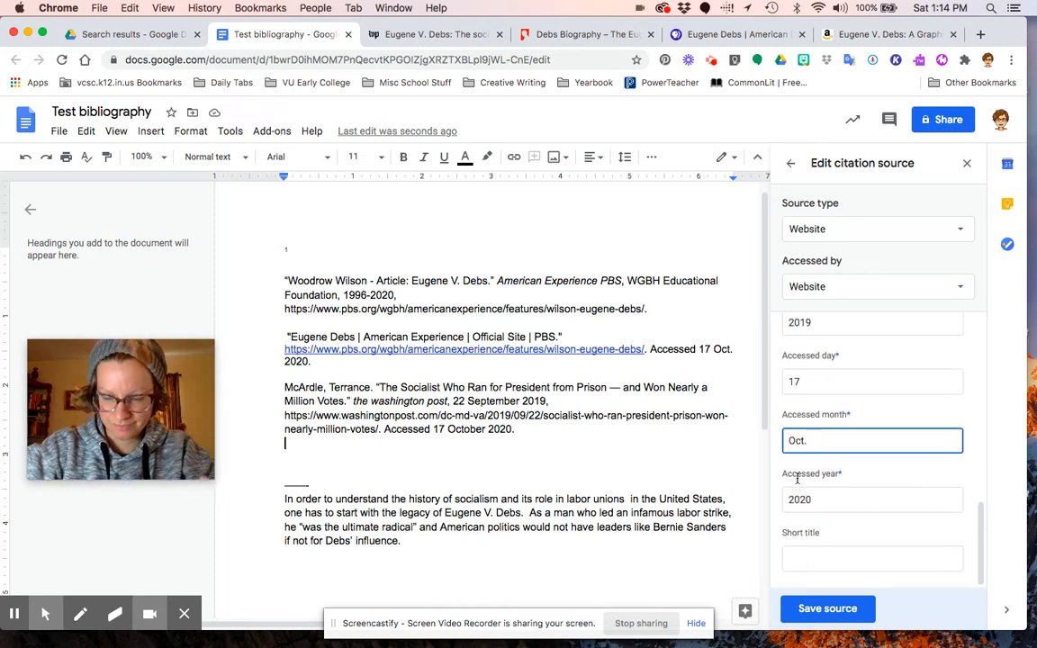
# Save the edited Washington Post source and delete its old entry from the document.
pyautogui.click(828, 609)
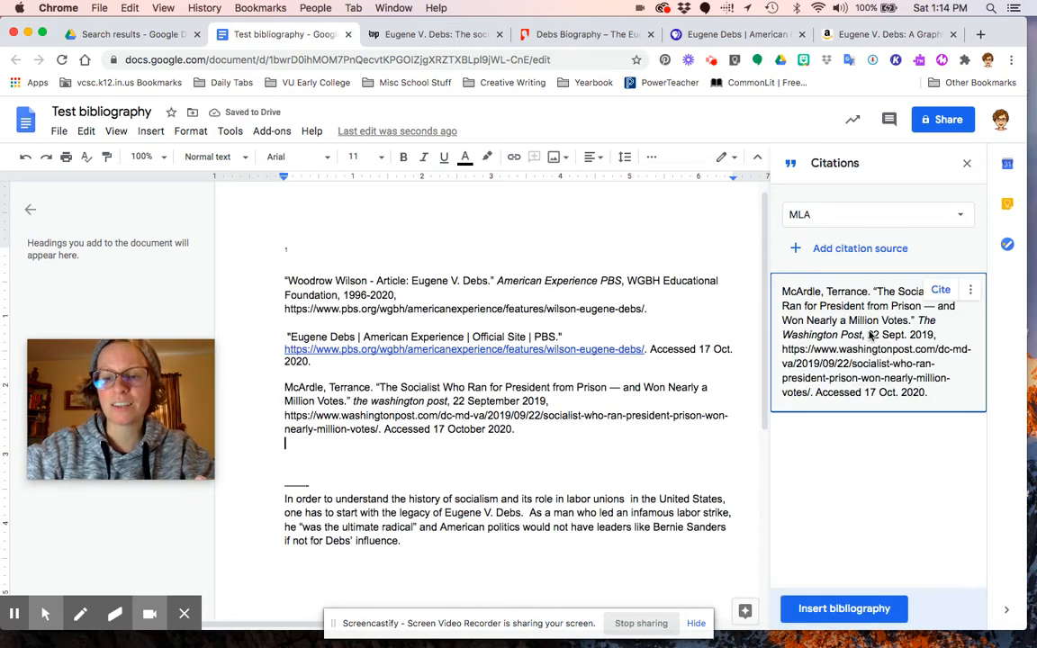
pyautogui.moveTo(519, 430); pyautogui.dragTo(280, 382)
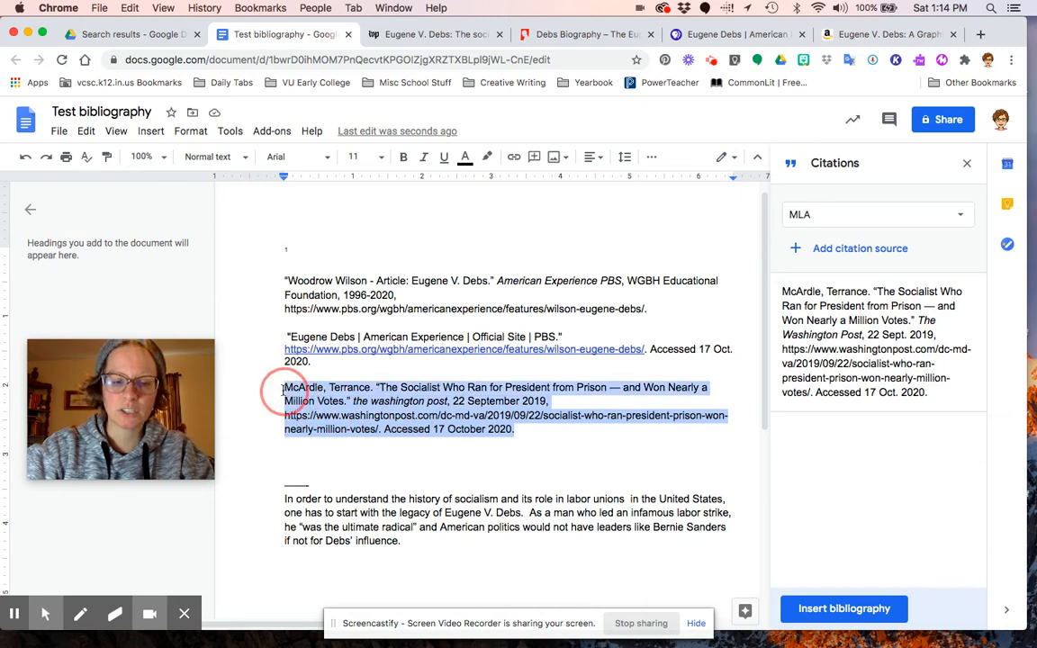
pyautogui.press('BackSpace')
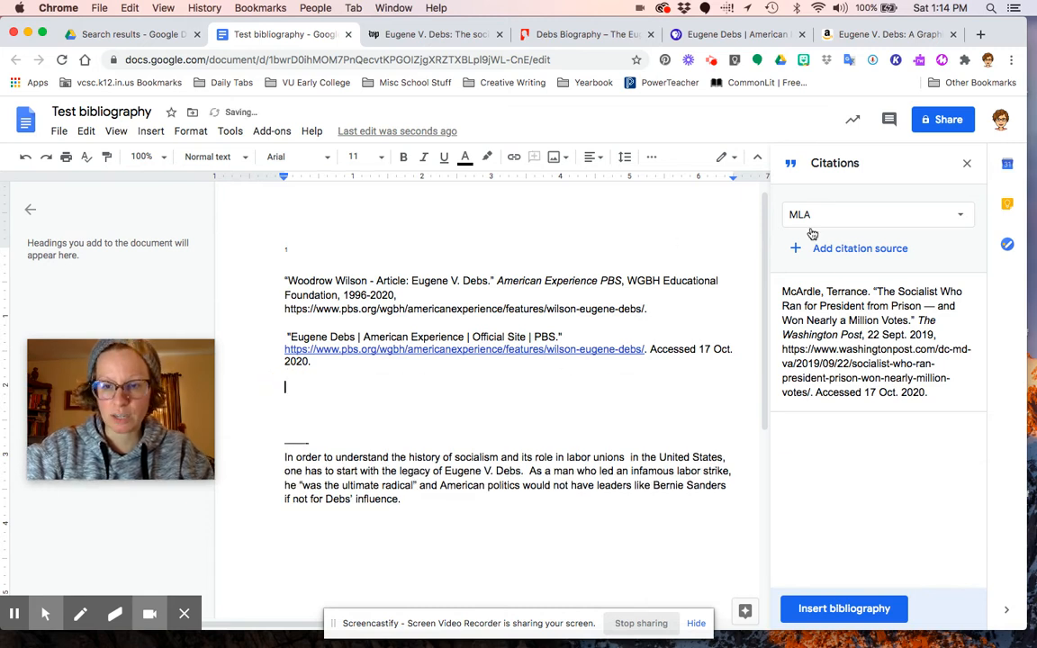
pyautogui.click(823, 256)
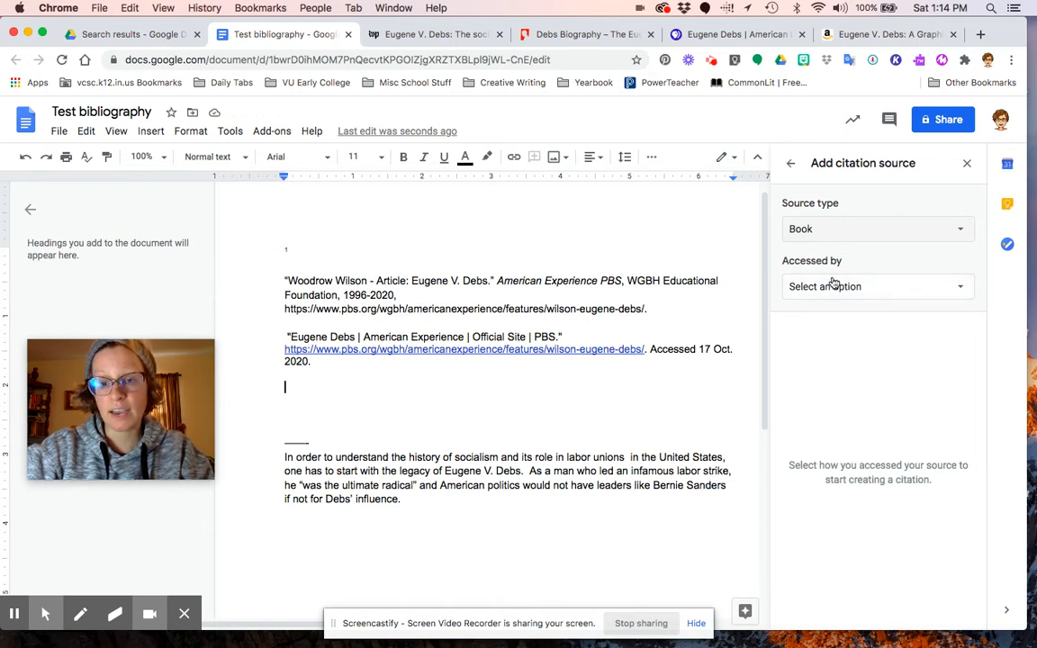
pyautogui.click(833, 288)
pyautogui.click(819, 328)
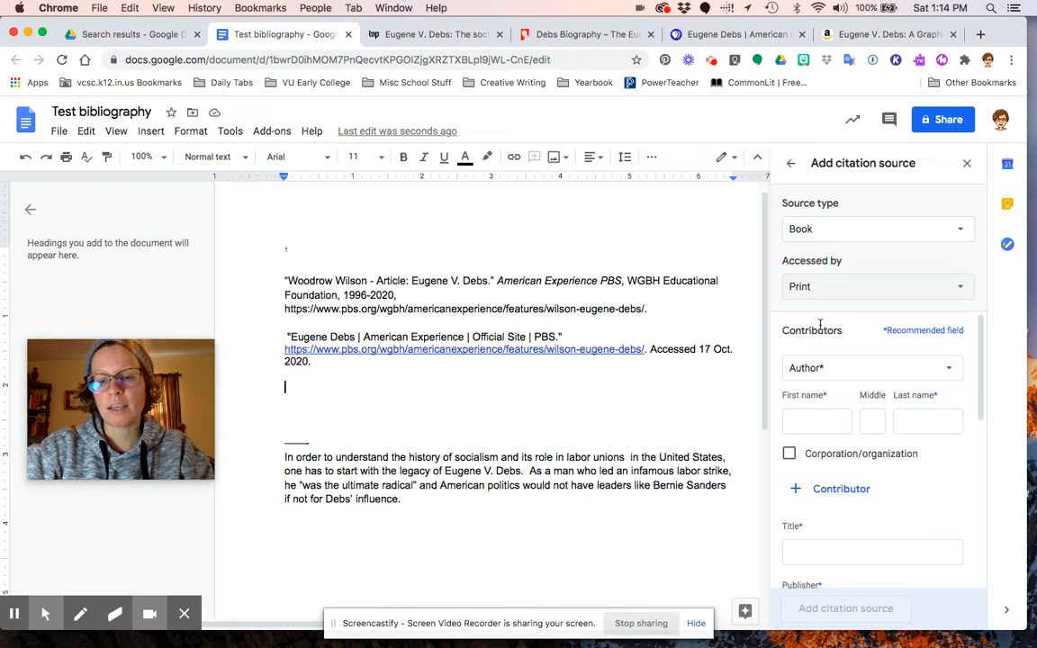
pyautogui.scroll(-1, 815, 362)
pyautogui.scroll(1, 807, 361)
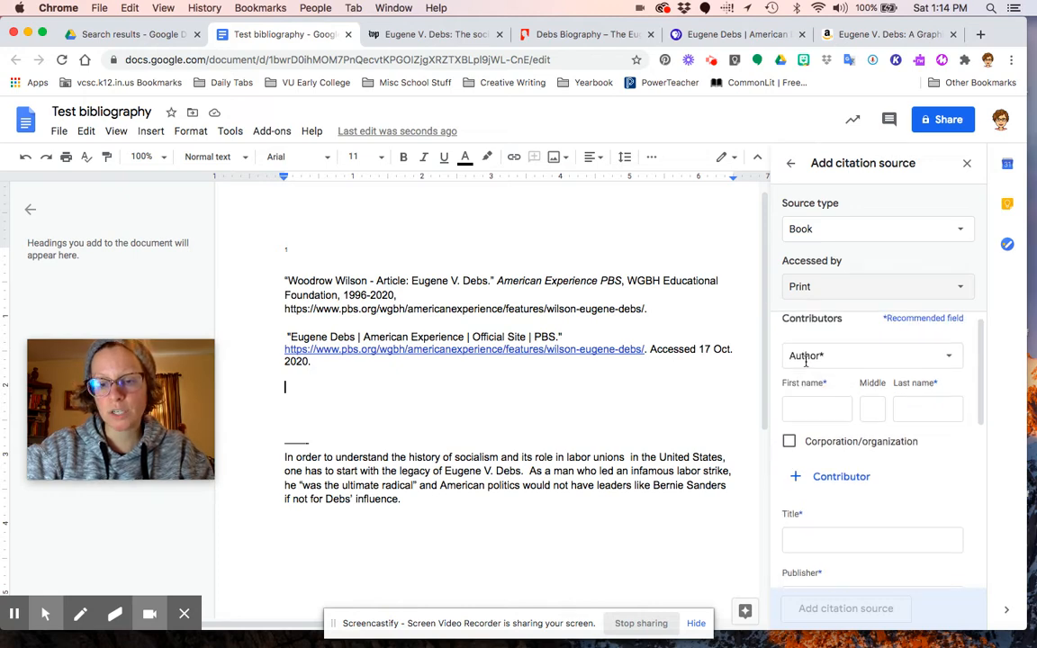
# Examine the Amazon listing for "Eugene V. Debs: A Graphic Biography" and return to the document's list of citation sources.
pyautogui.click(886, 35)
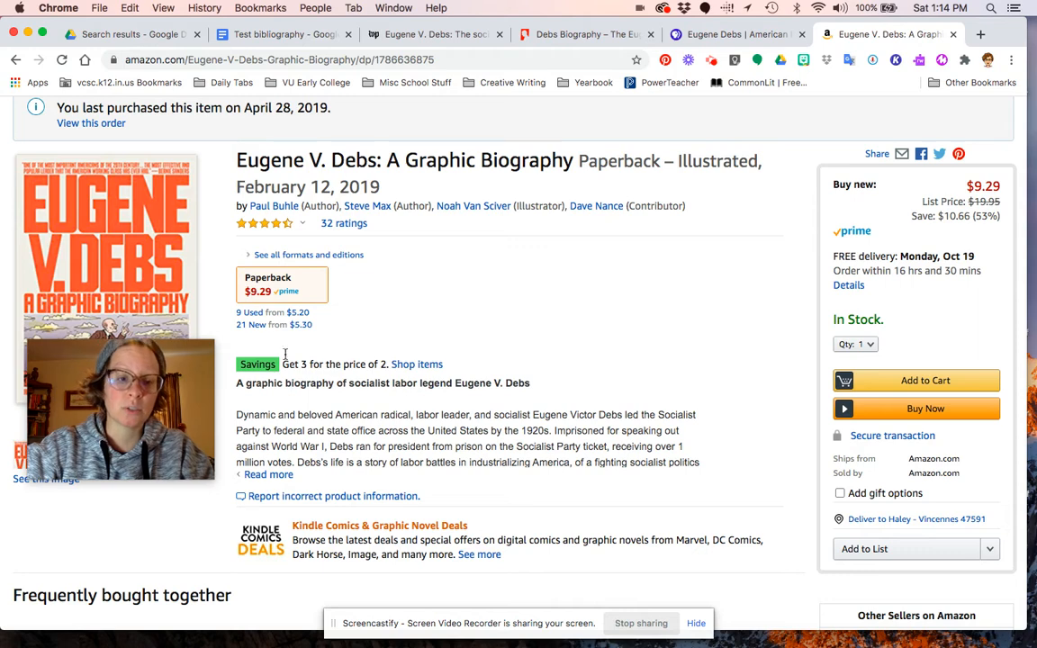
pyautogui.scroll(-1, 135, 241)
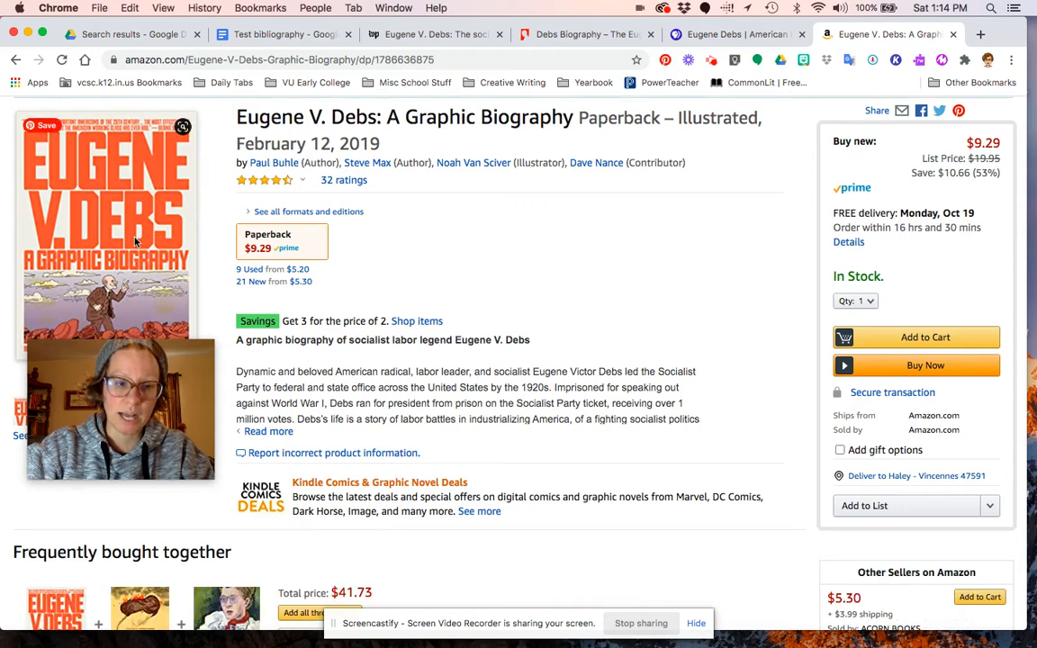
pyautogui.scroll(1, 135, 242)
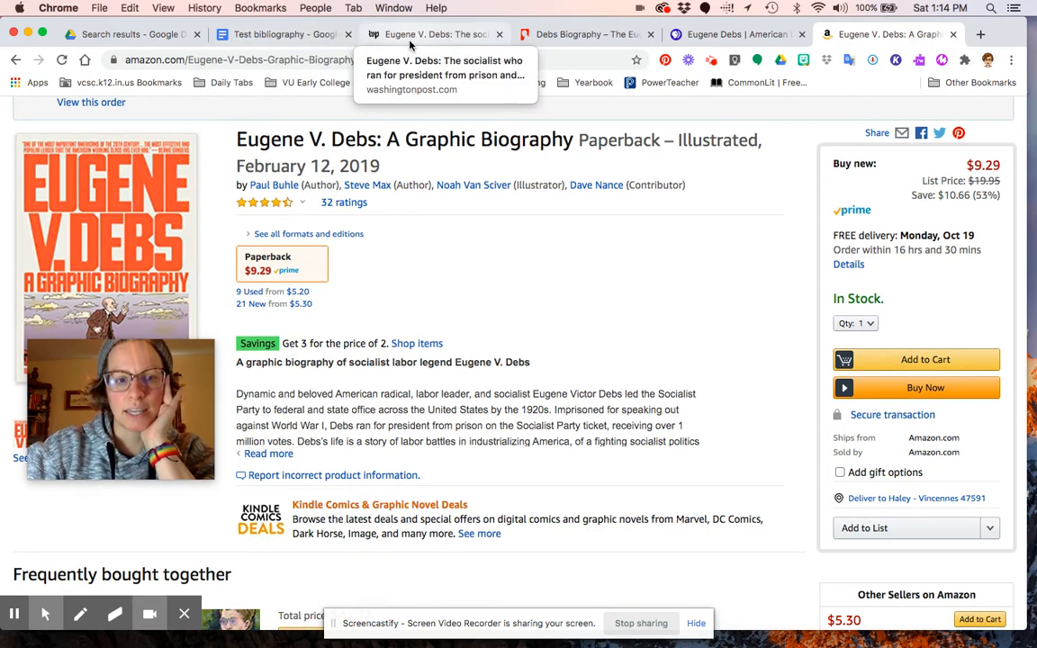
pyautogui.click(276, 40)
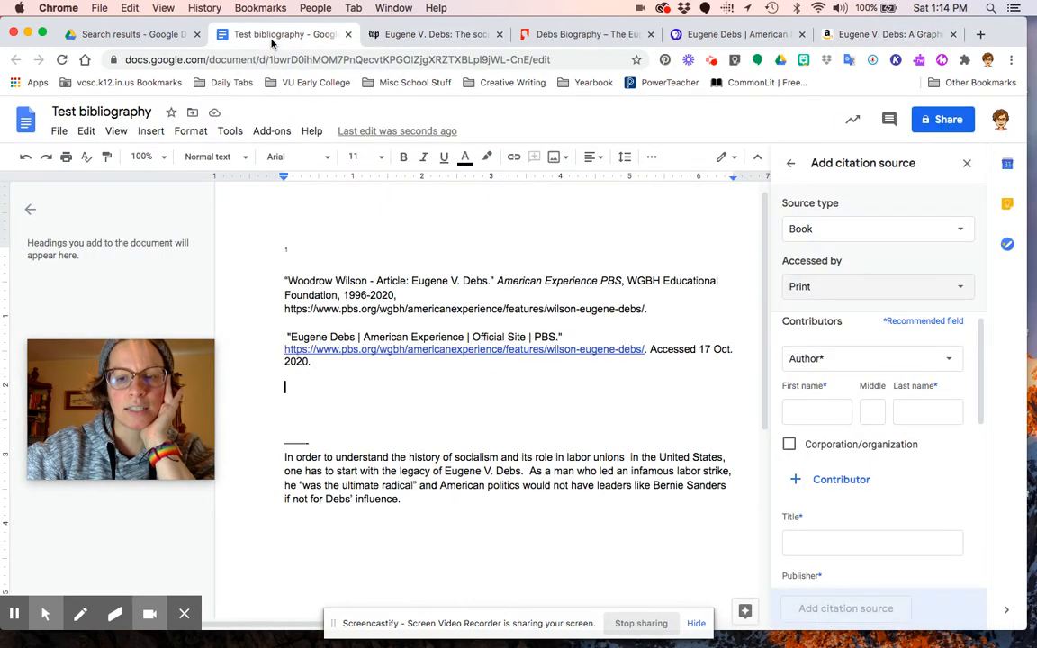
pyautogui.click(788, 165)
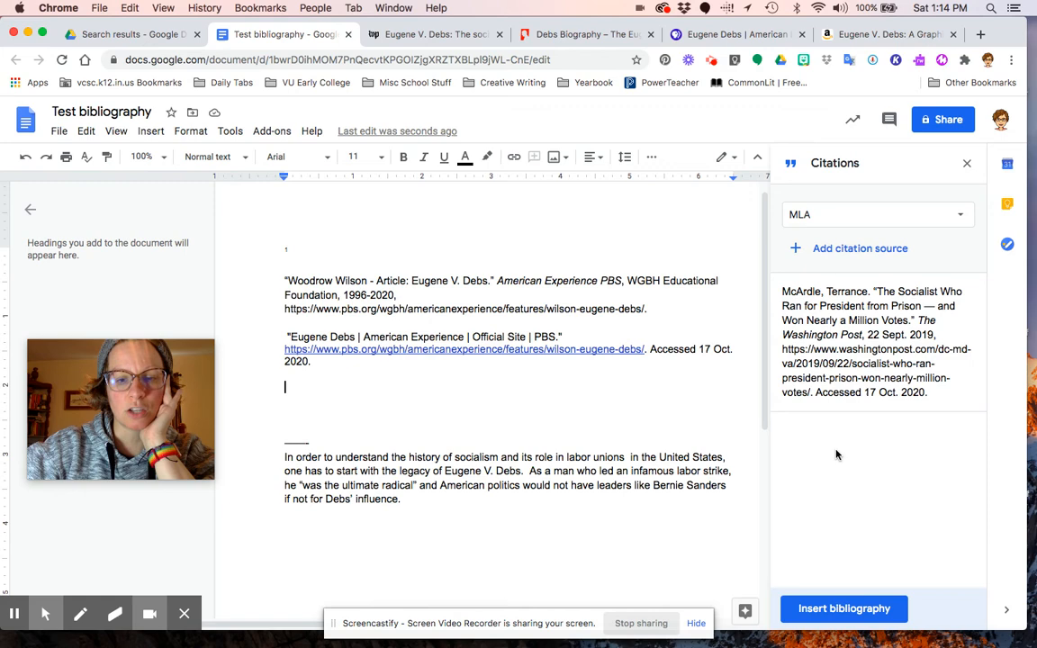
# Insert an in-text citation of the Washington Post source after the quote "was the ultimate radical", preceded by a space.
pyautogui.moveTo(852, 402)
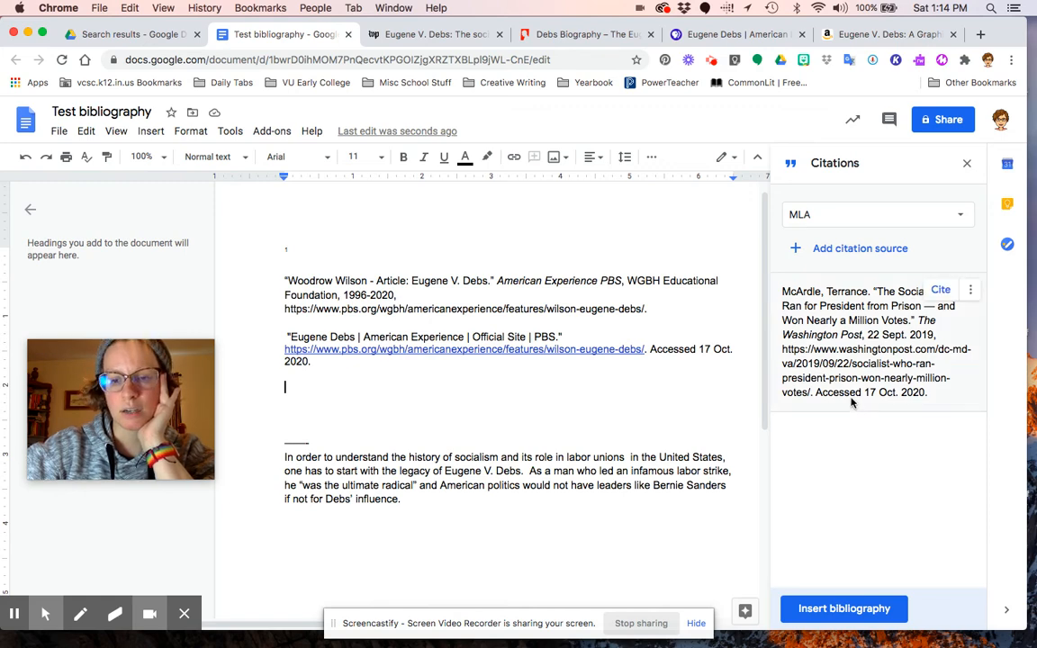
pyautogui.scroll(-5, 638, 456)
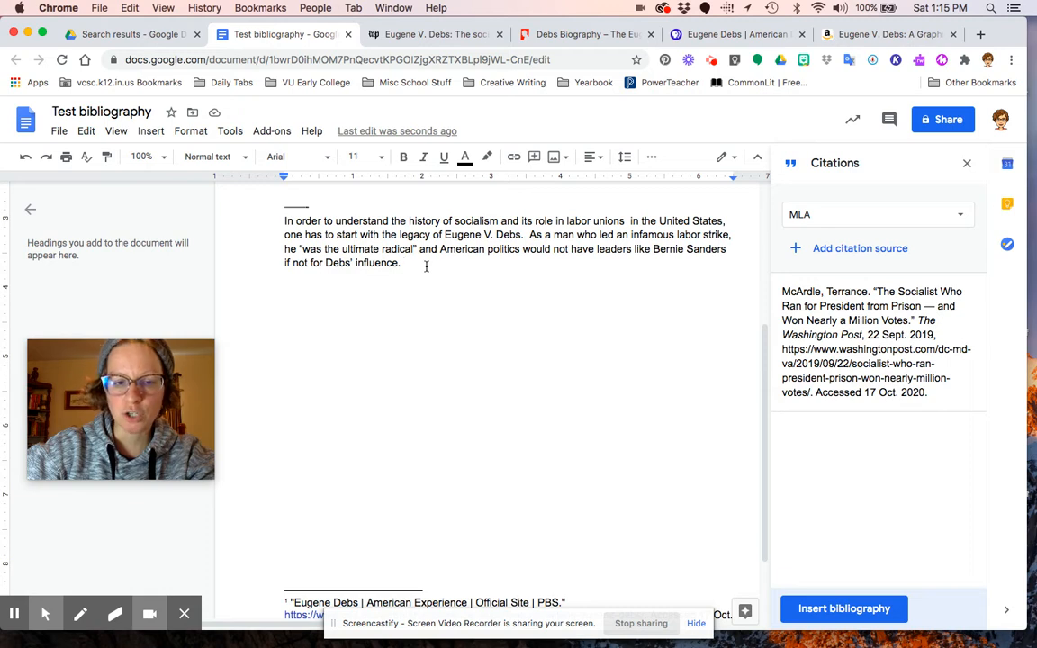
pyautogui.click(427, 267)
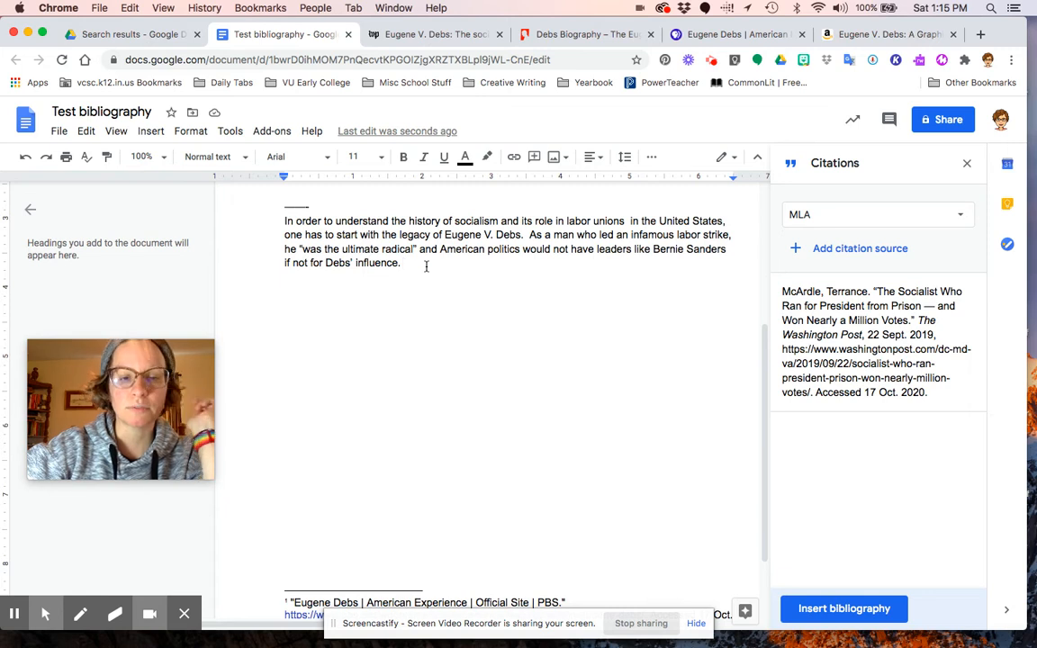
pyautogui.moveTo(300, 249); pyautogui.dragTo(428, 250)
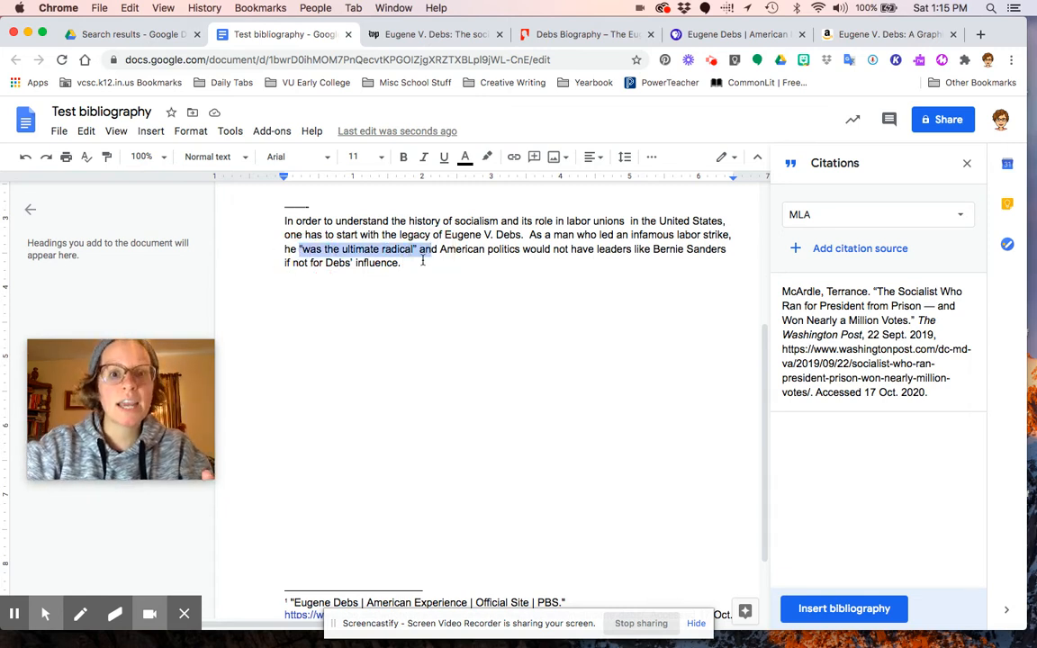
pyautogui.click(412, 280)
pyautogui.moveTo(803, 405)
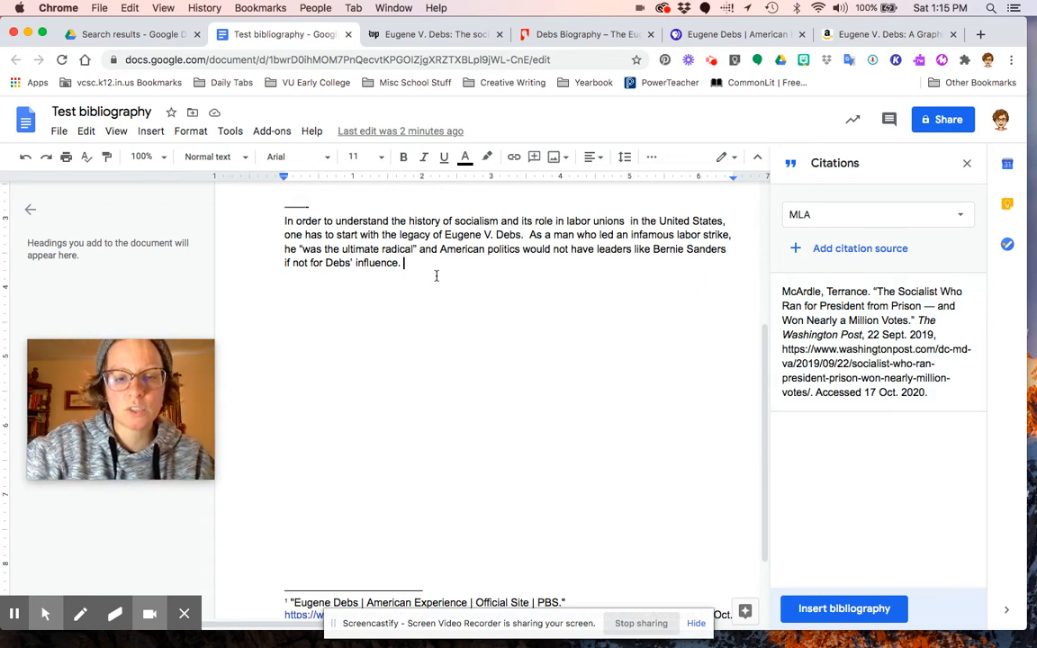
pyautogui.click(416, 249)
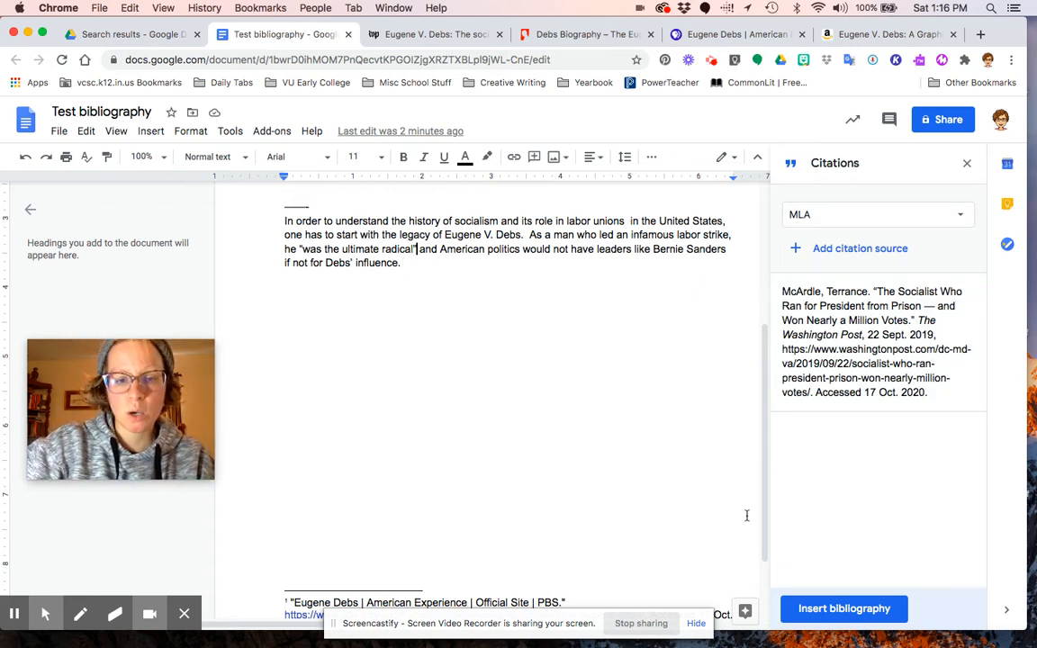
pyautogui.write('"')
pyautogui.moveTo(942, 291)
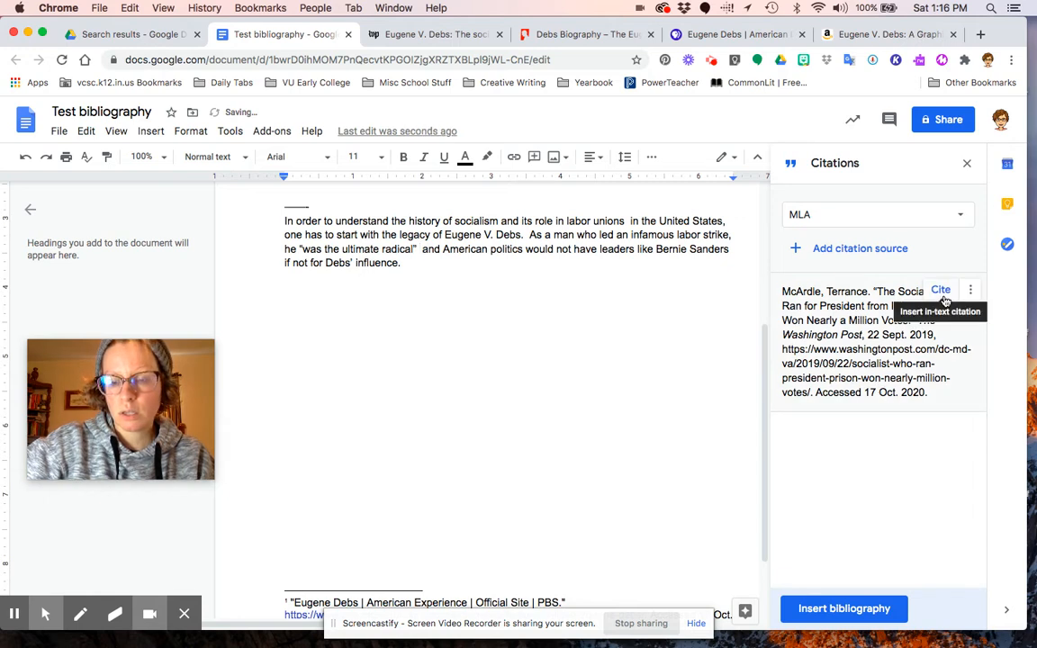
pyautogui.click(941, 293)
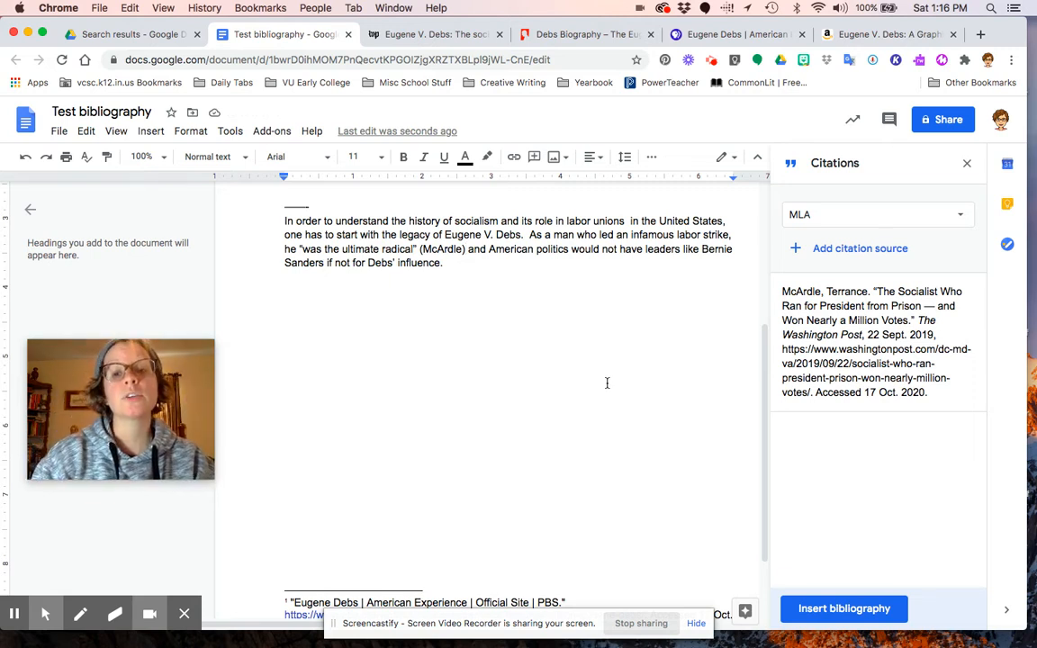
pyautogui.click(12, 616)
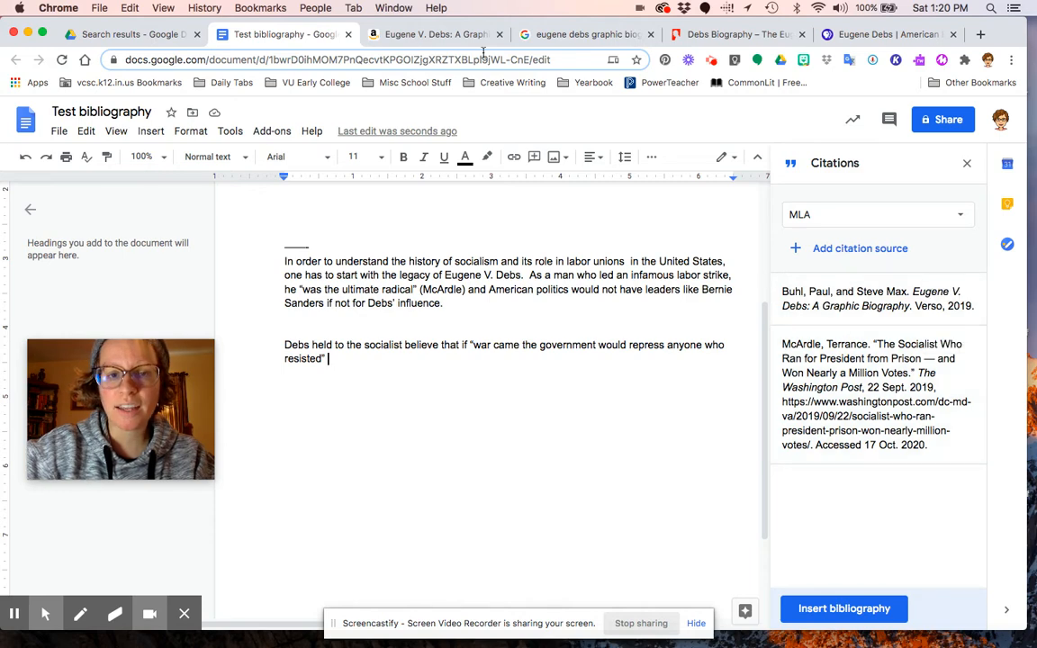
# Check the credited authors of "Eugene V. Debs: A Graphic Biography" on its Amazon page and return to the document.
pyautogui.click(430, 36)
pyautogui.scroll(3, 271, 205)
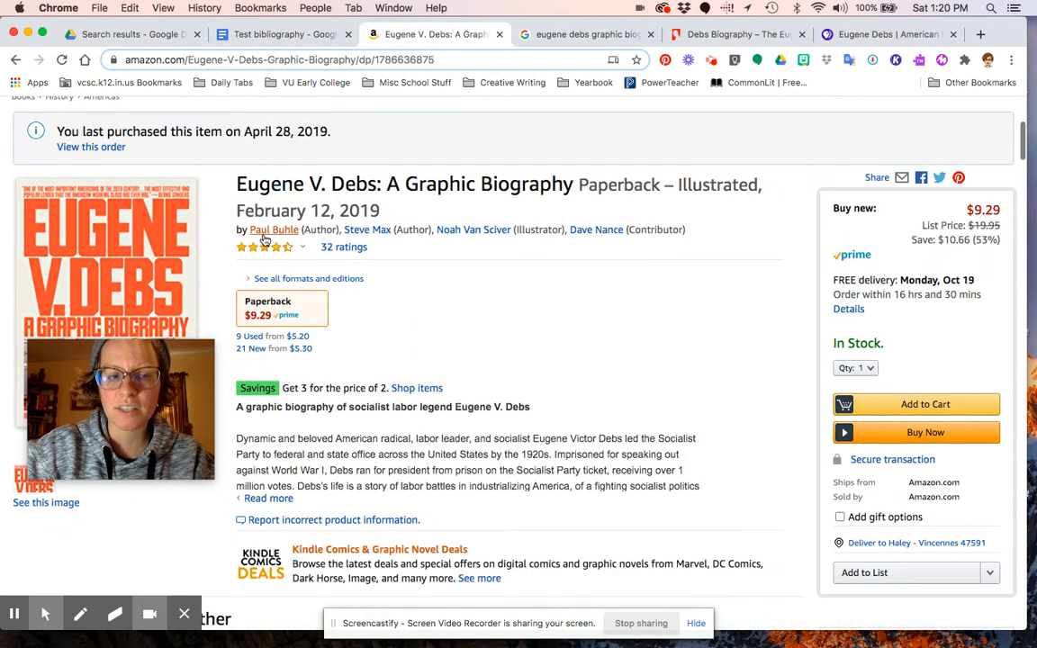
pyautogui.click(298, 38)
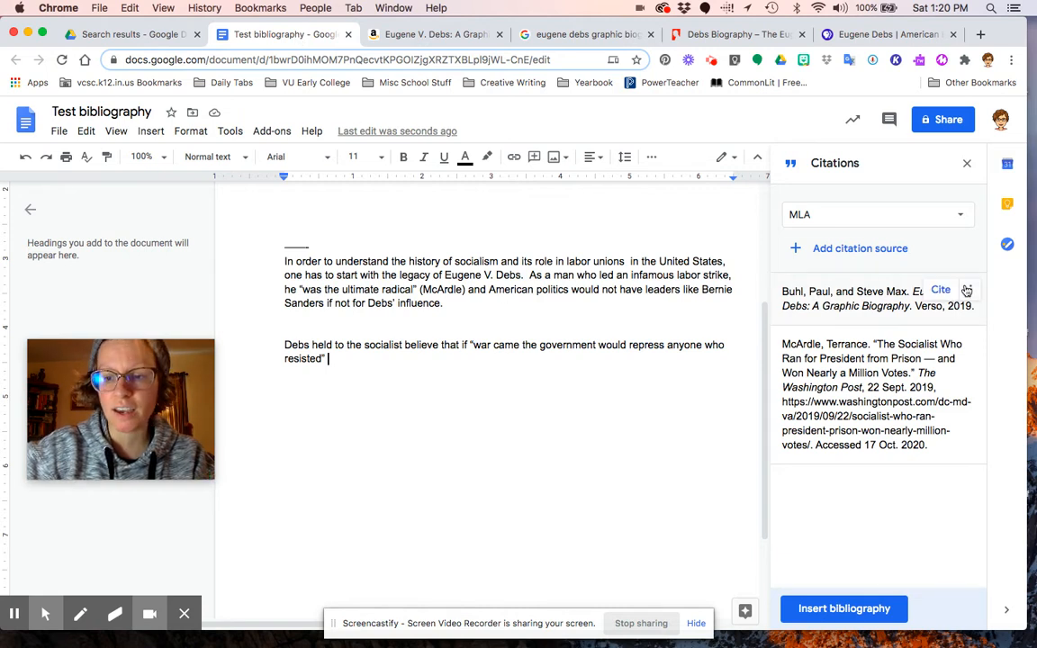
# Open the graphic biography's citation source for editing and compare its contributors with the Amazon listing.
pyautogui.click(970, 290)
pyautogui.click(953, 329)
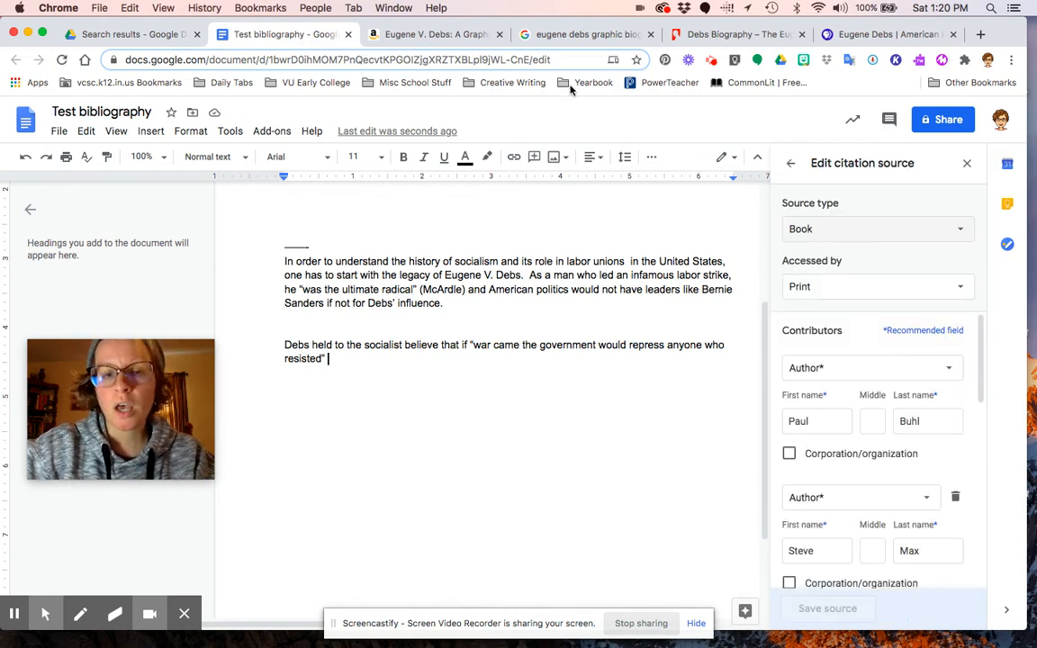
pyautogui.click(441, 35)
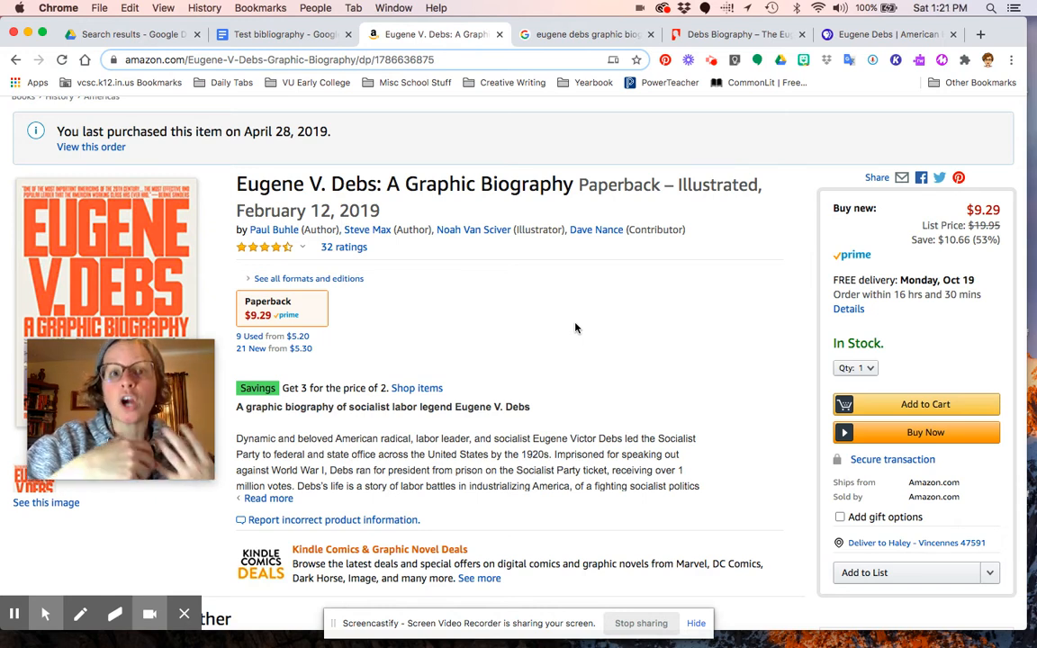
pyautogui.click(284, 34)
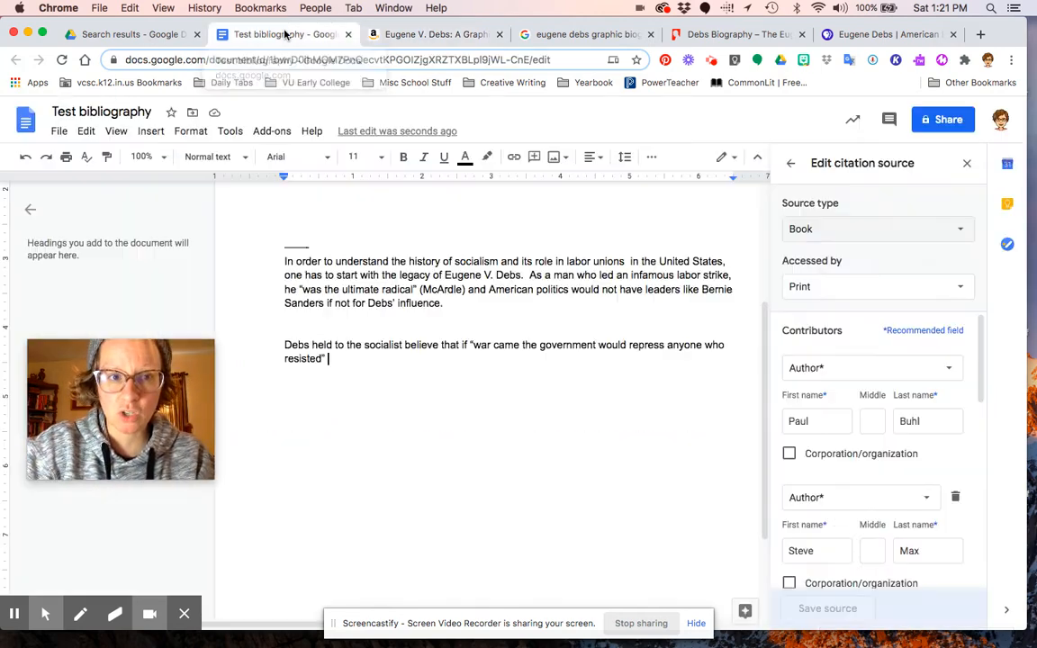
pyautogui.scroll(-1, 916, 392)
pyautogui.scroll(1, 917, 392)
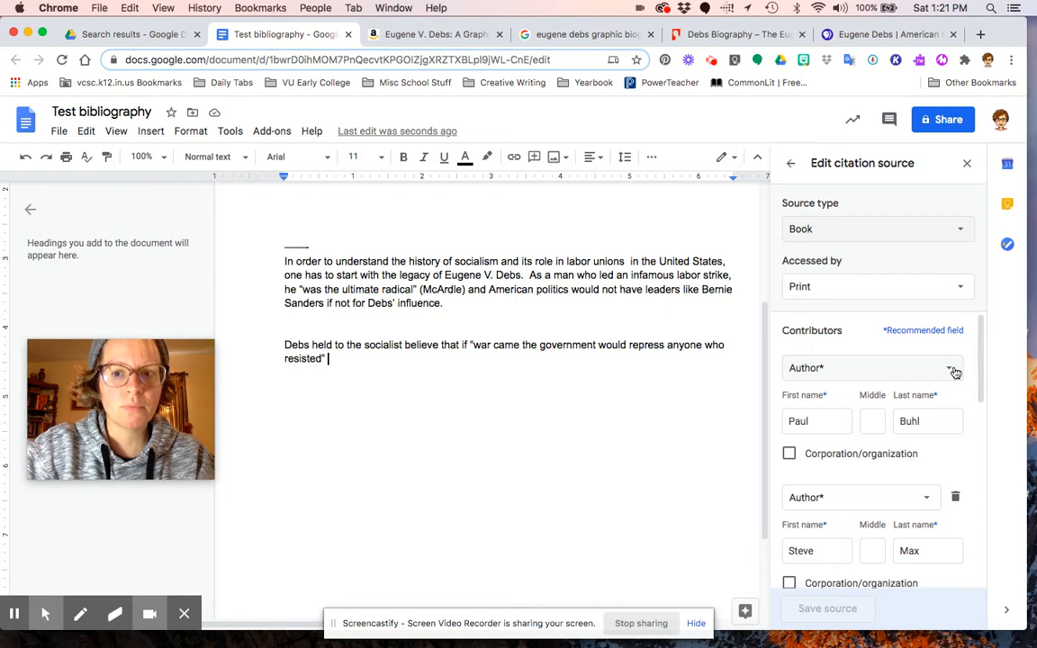
# View the role options for the book's first contributor and return to the source list without editing.
pyautogui.click(954, 372)
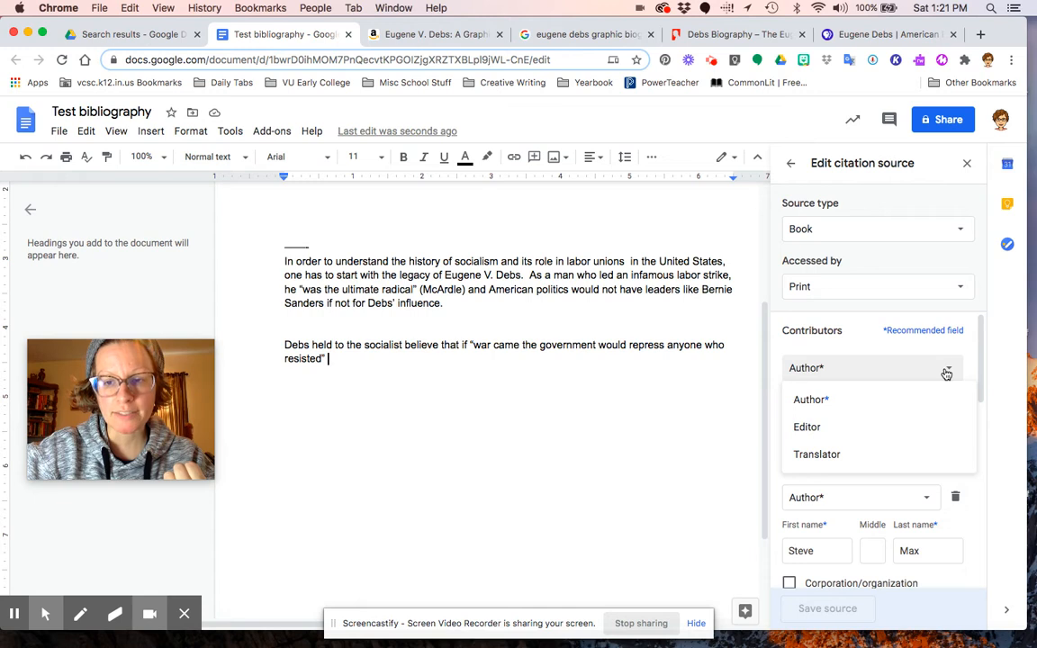
pyautogui.click(947, 372)
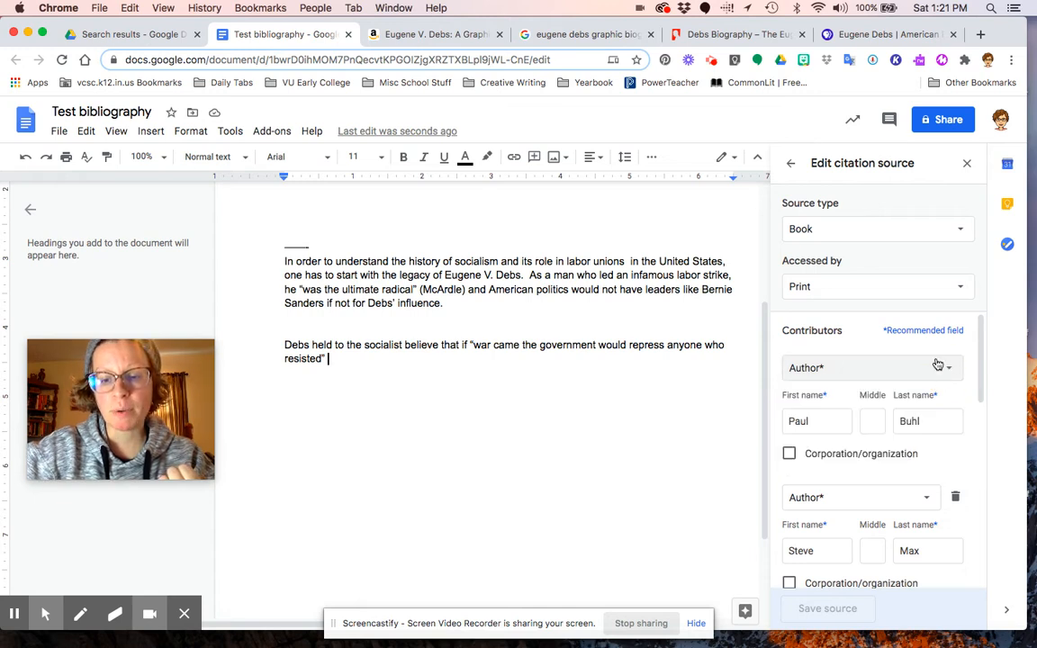
pyautogui.click(792, 166)
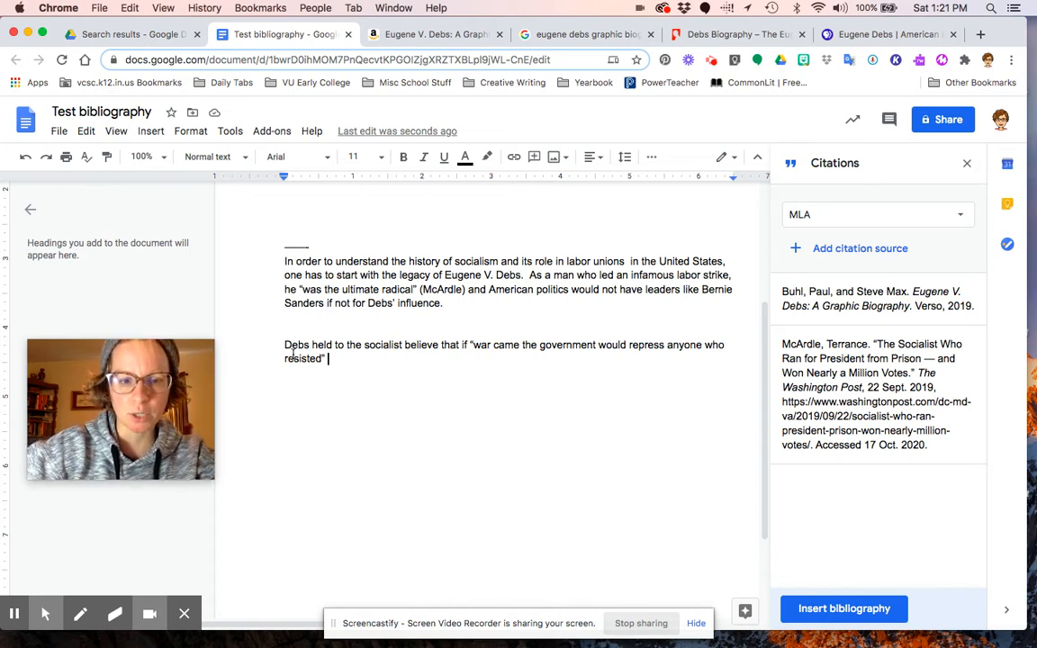
# Replace "believe" with "belief" in the sentence about Debs and socialism.
pyautogui.doubleClick(420, 346)
pyautogui.write('belief')
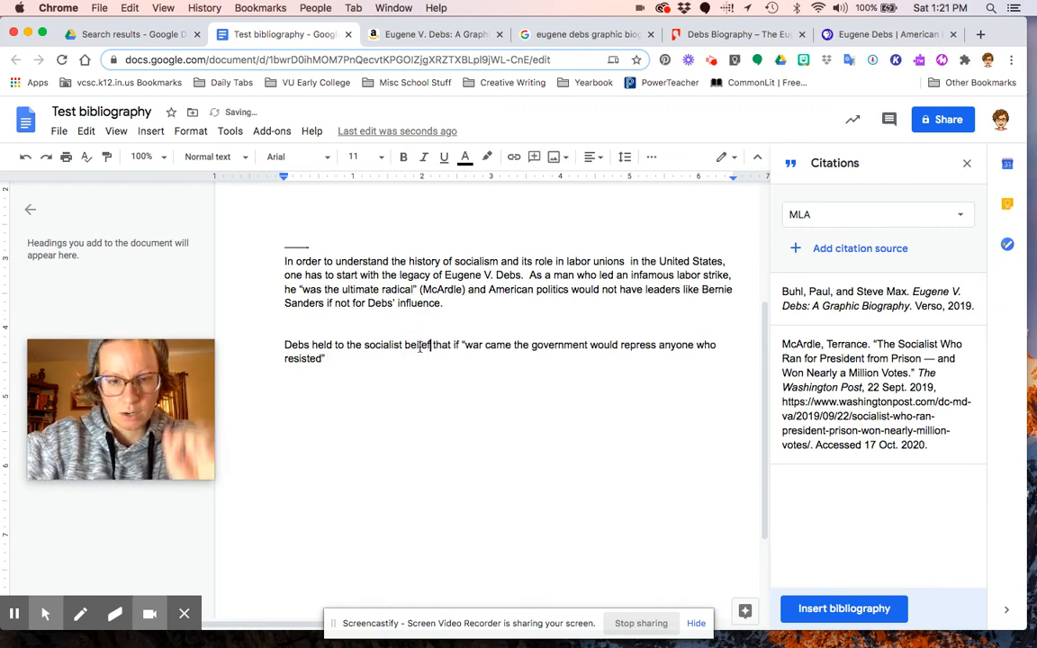
# Insert an in-text citation of the graphic biography after "resisted", with page number 25, and end the sentence with a period.
pyautogui.click(465, 374)
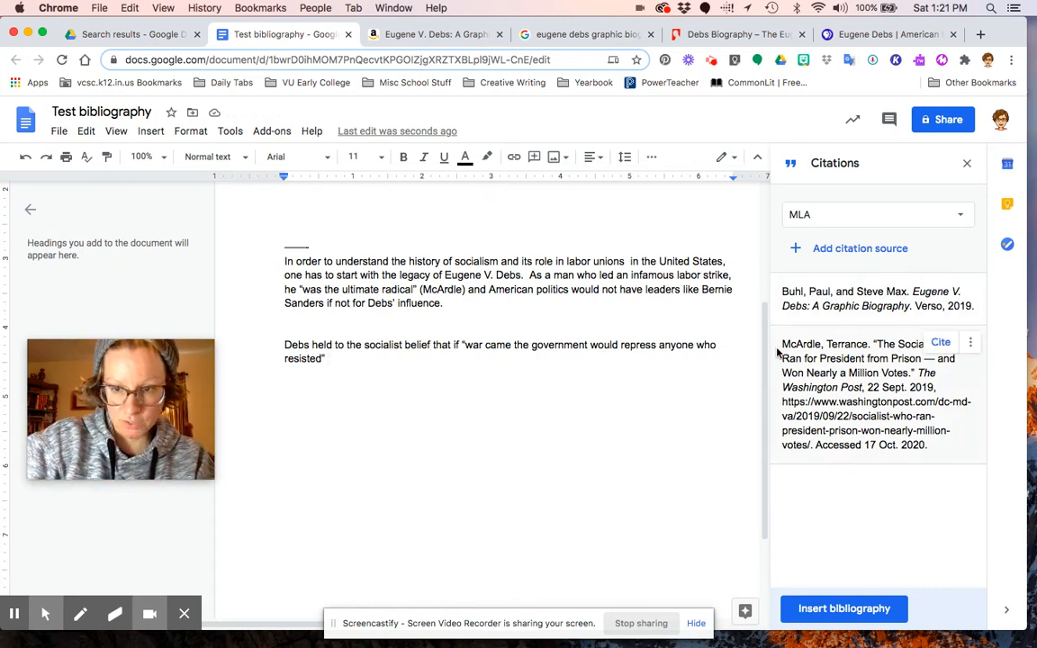
pyautogui.click(940, 290)
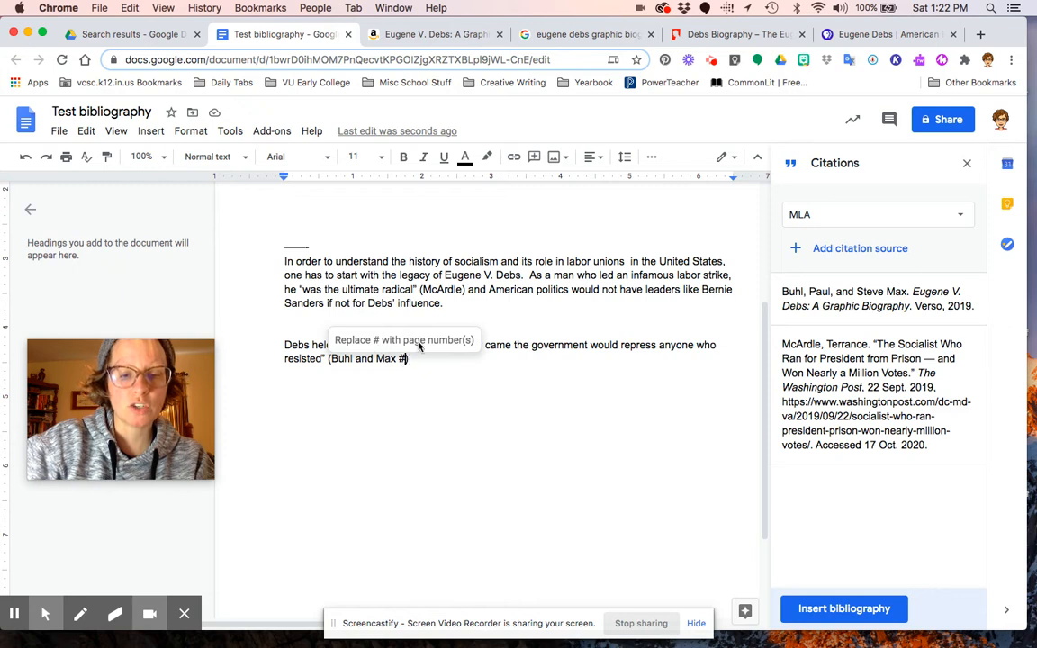
pyautogui.press('BackSpace')
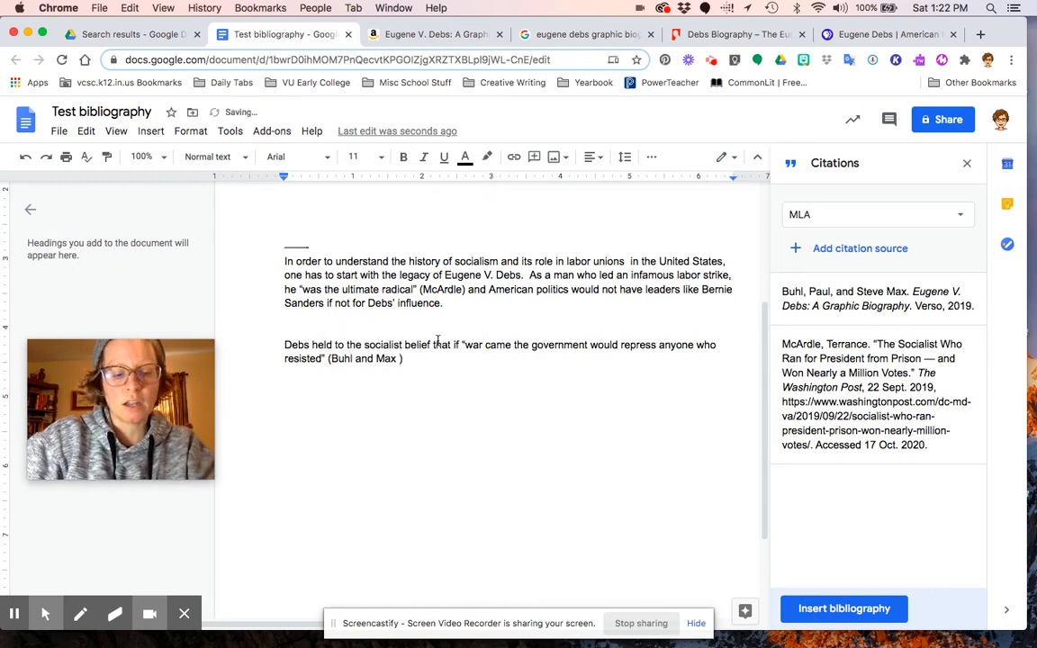
pyautogui.write('25)')
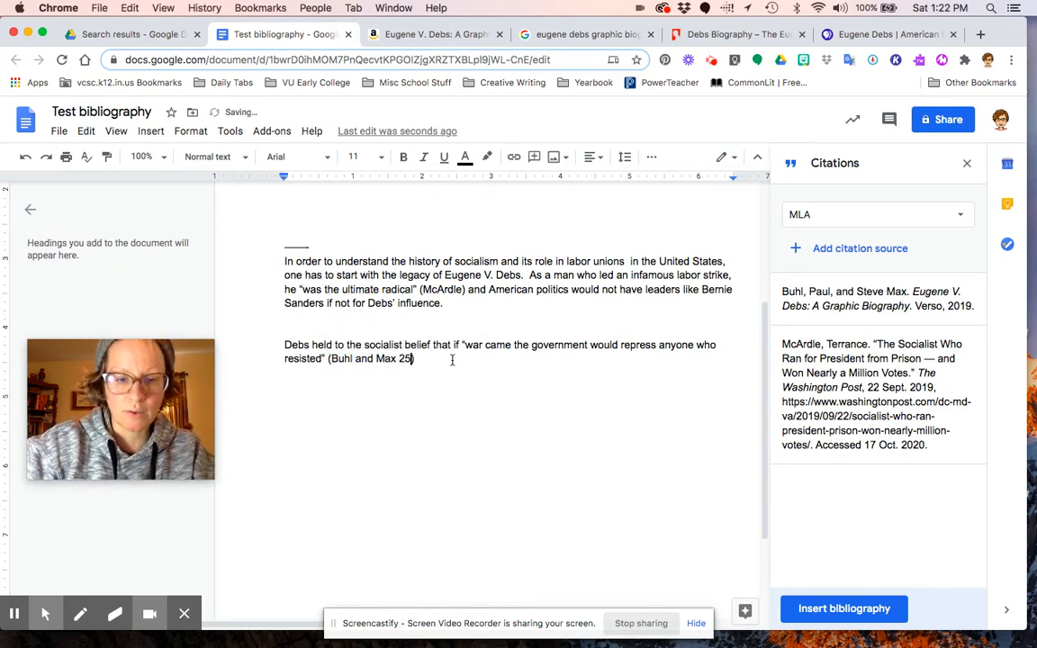
pyautogui.write('.')
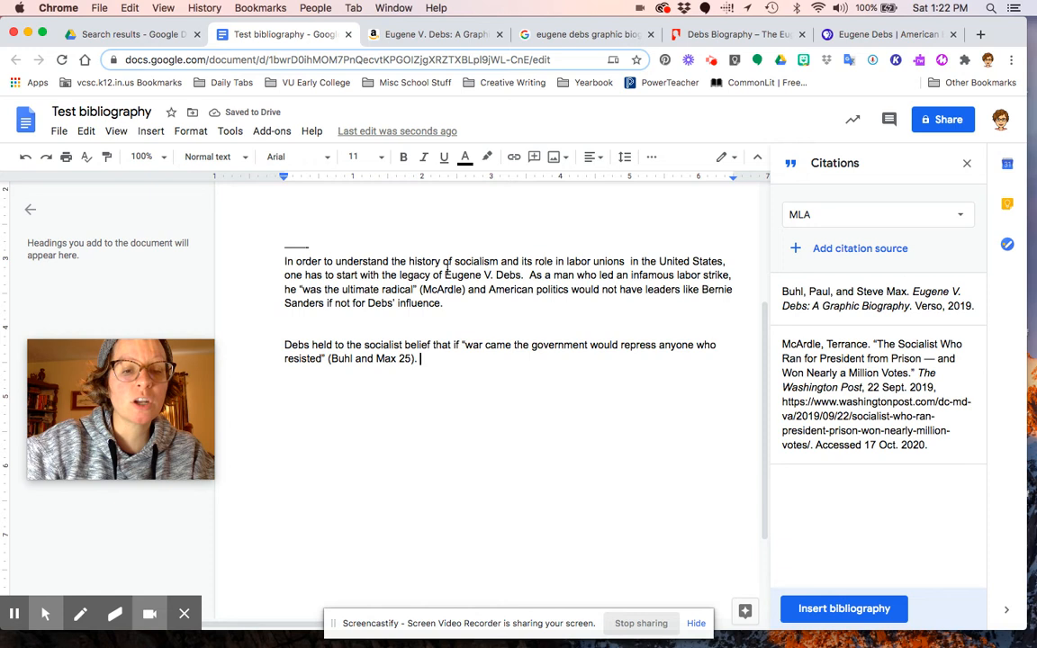
# Add three line breaks after the sentence with the page 25 citation and insert the MLA bibliography there.
pyautogui.moveTo(420, 290); pyautogui.dragTo(468, 291)
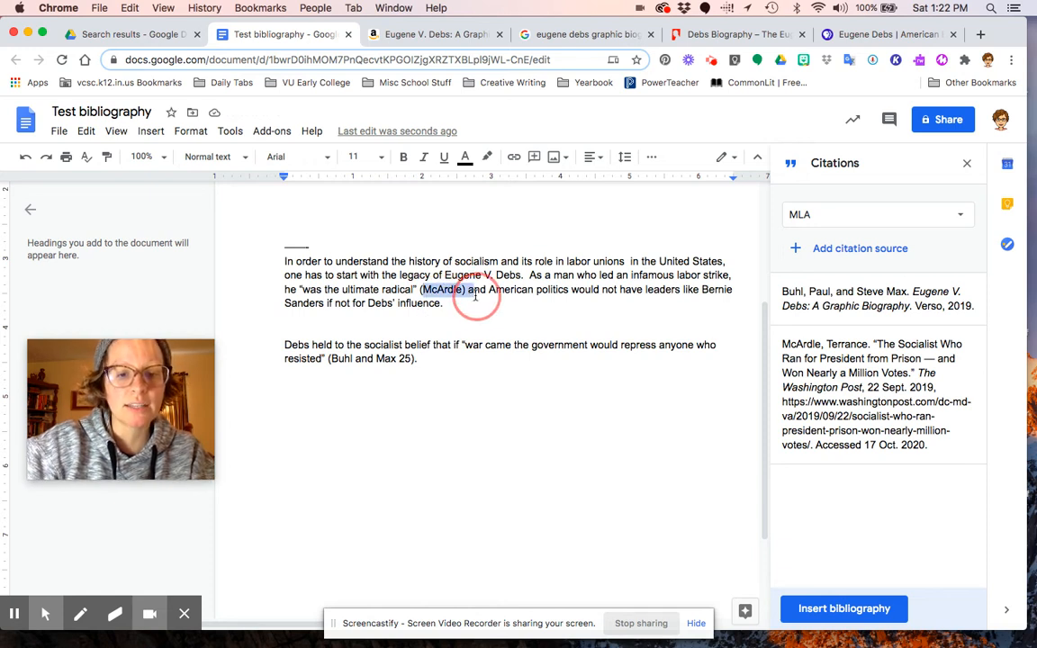
pyautogui.click(450, 304)
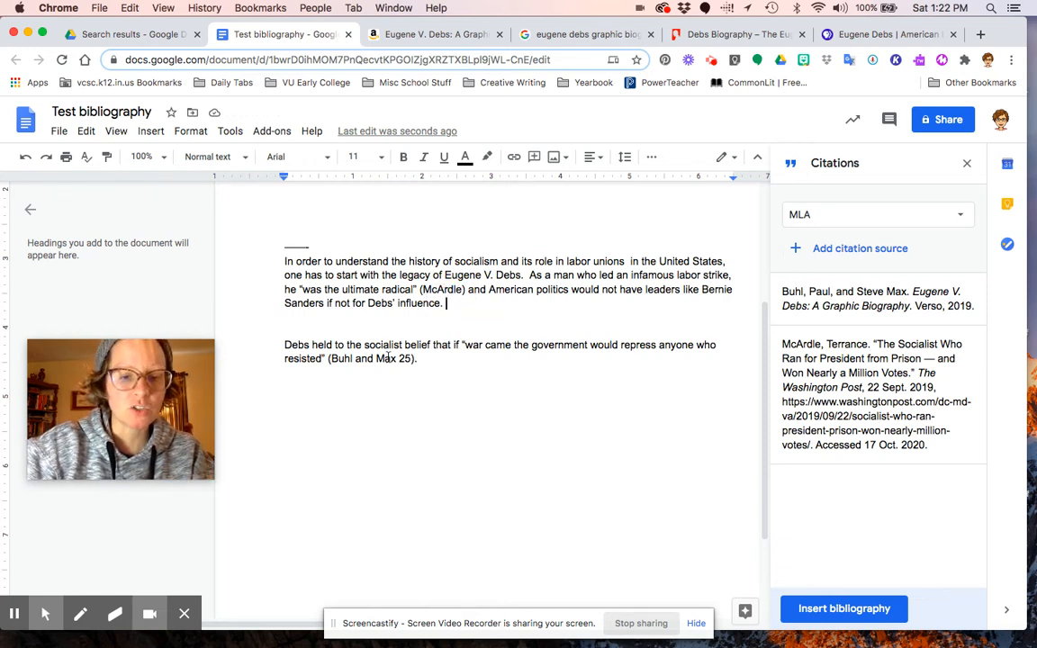
pyautogui.click(446, 364)
pyautogui.press('Return')
pyautogui.press('Return')
pyautogui.press('Return')
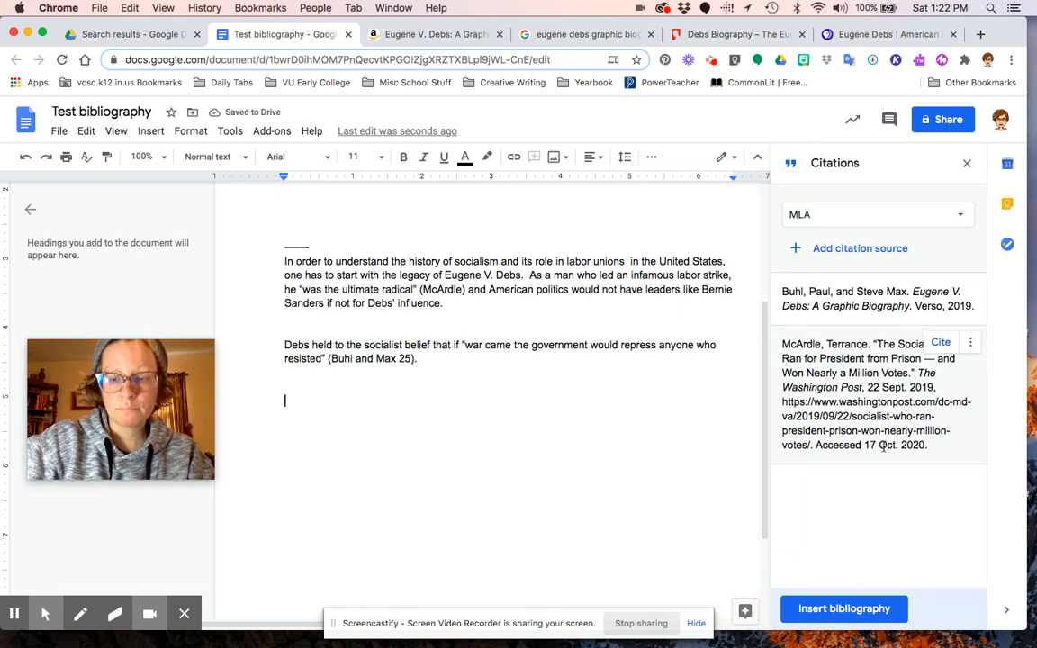
pyautogui.click(862, 610)
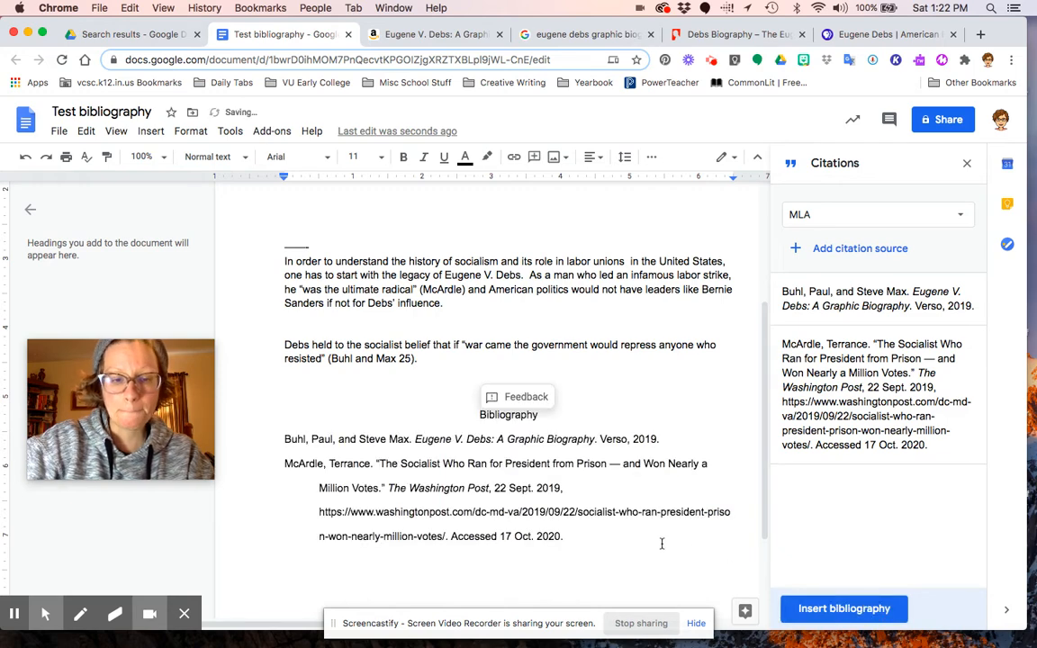
# Replace the "Bibliography" heading above the source entries with "Works Cited".
pyautogui.scroll(-3, 618, 424)
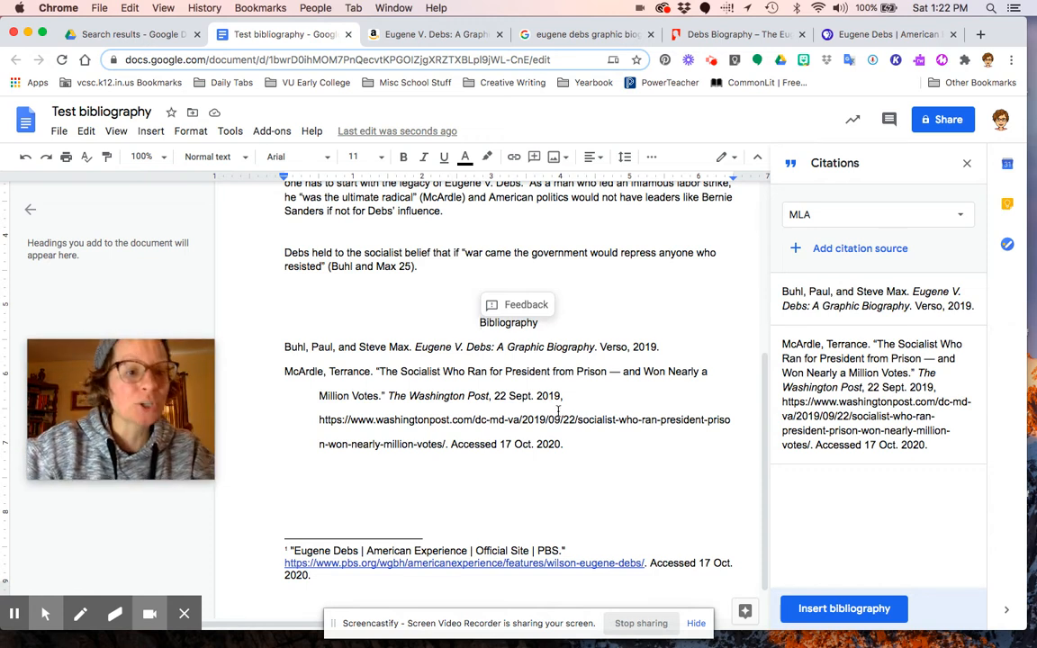
pyautogui.doubleClick(522, 325)
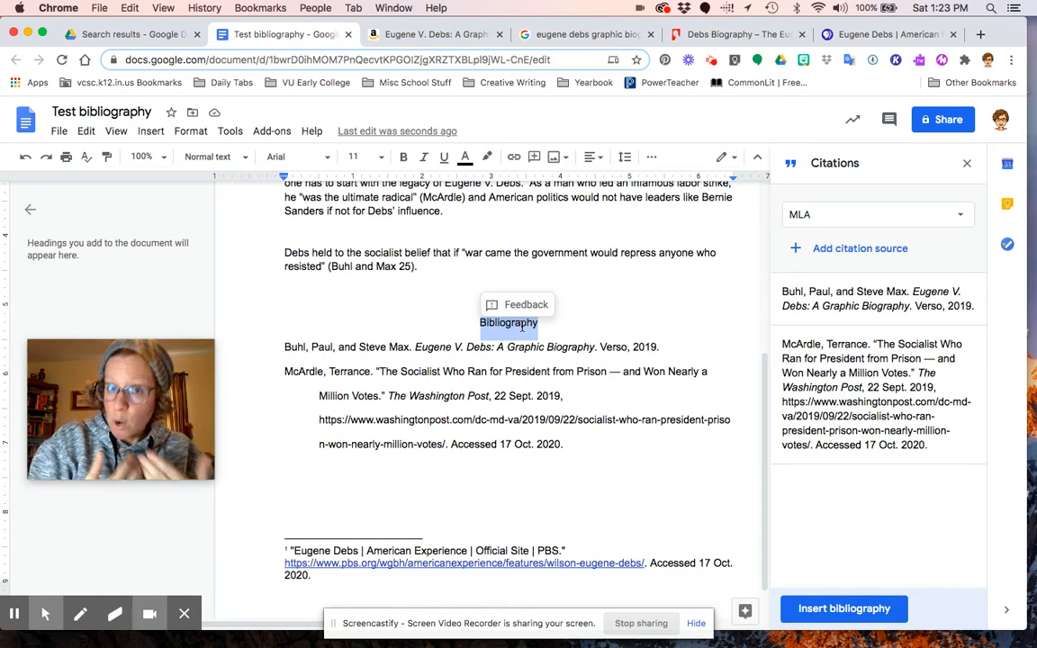
pyautogui.write('Work')
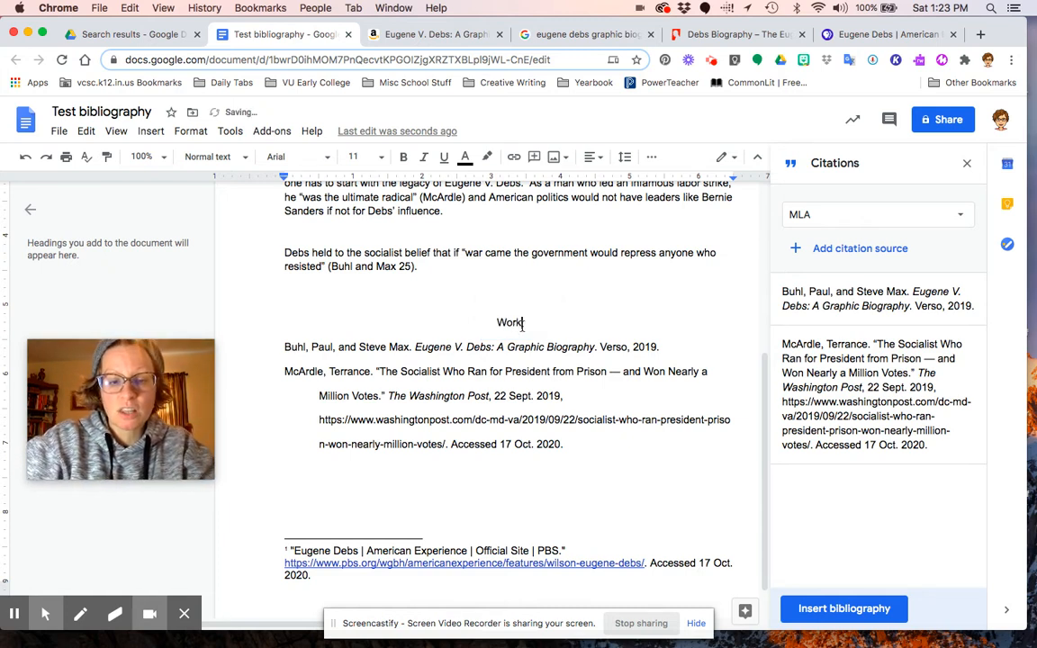
pyautogui.write('s Cited')
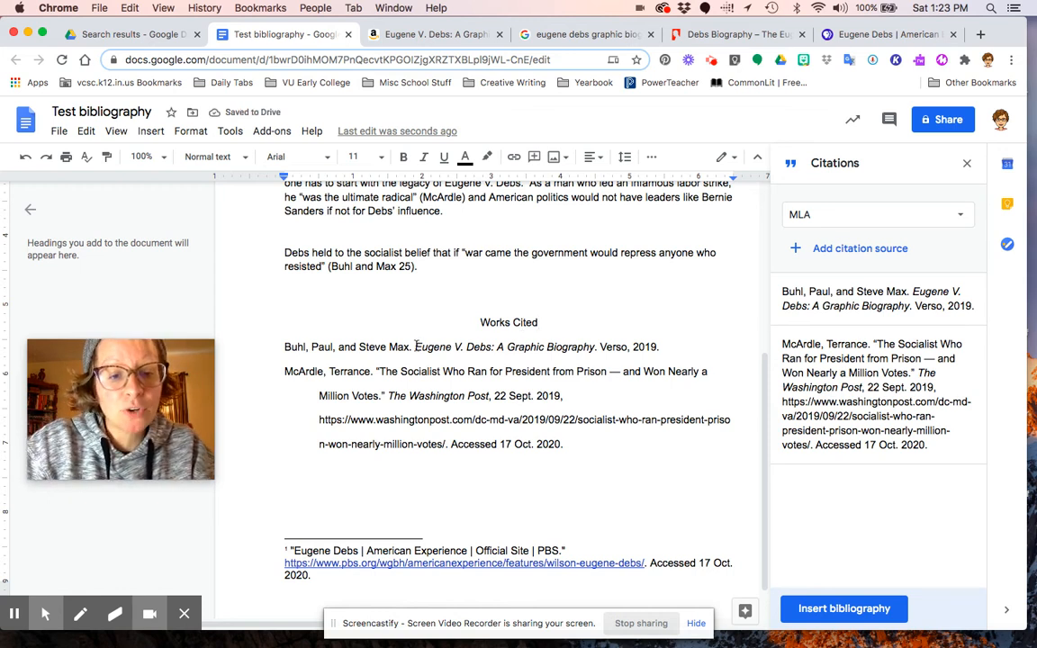
# Add "Illustrated by" and the illustrator's full name from the Amazon listing after the title in the graphic biography's Works Cited entry.
pyautogui.click(598, 344)
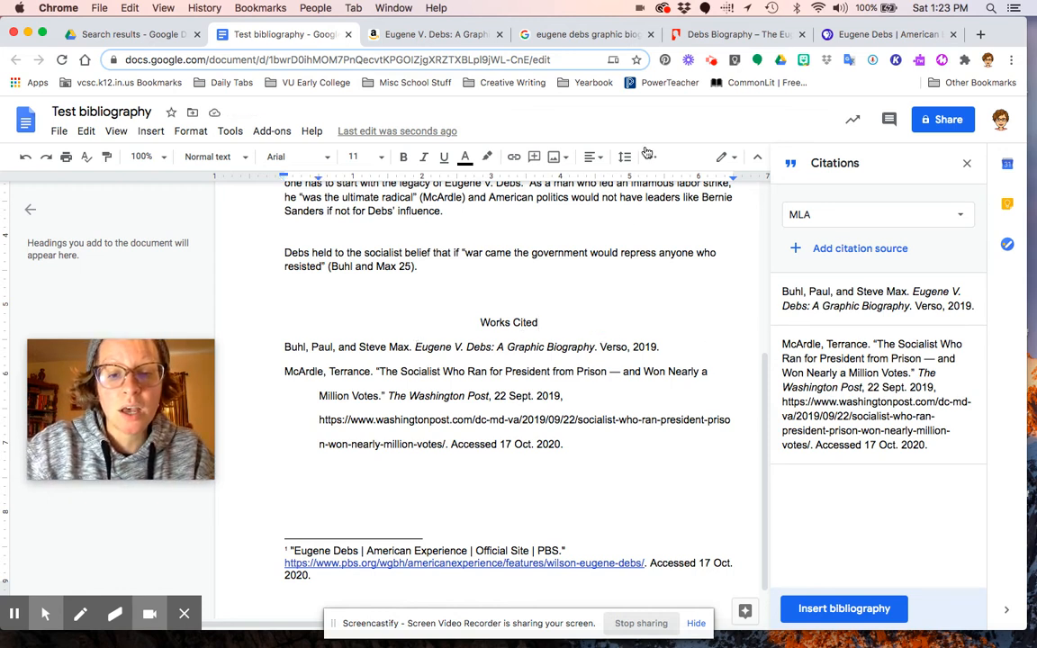
pyautogui.click(456, 36)
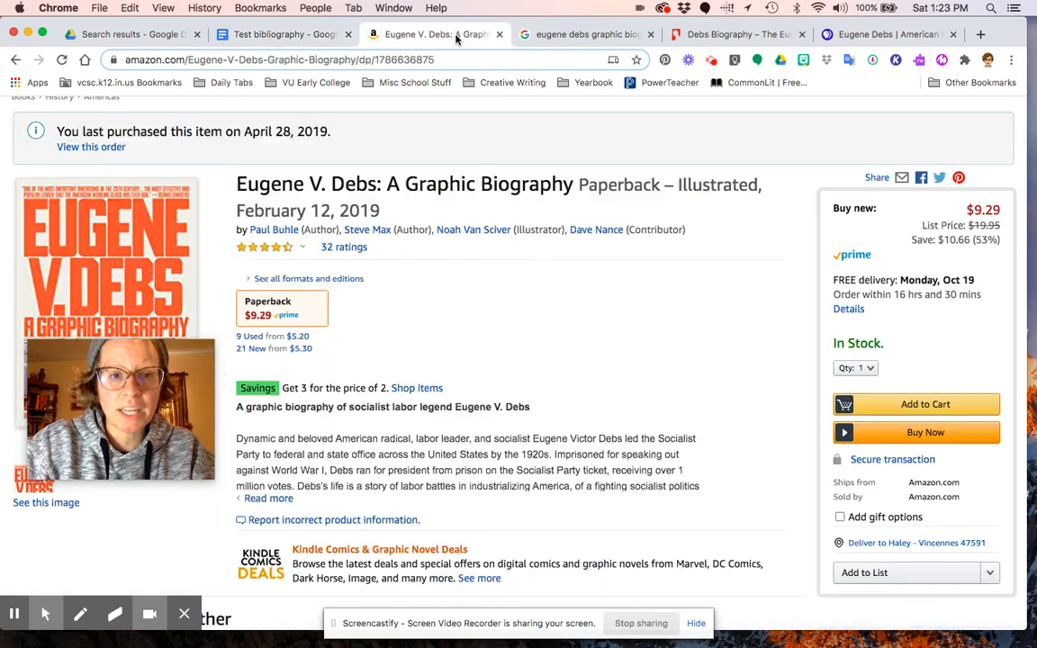
pyautogui.click(288, 38)
pyautogui.write('Illustrated by Noah Verso,')
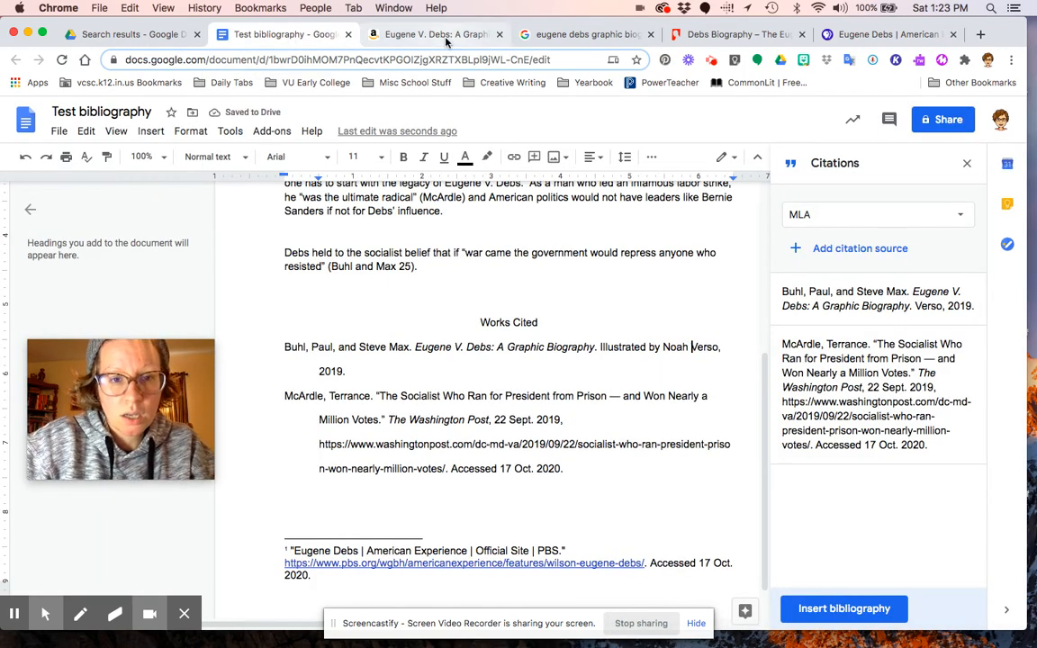
pyautogui.click(432, 34)
pyautogui.click(330, 36)
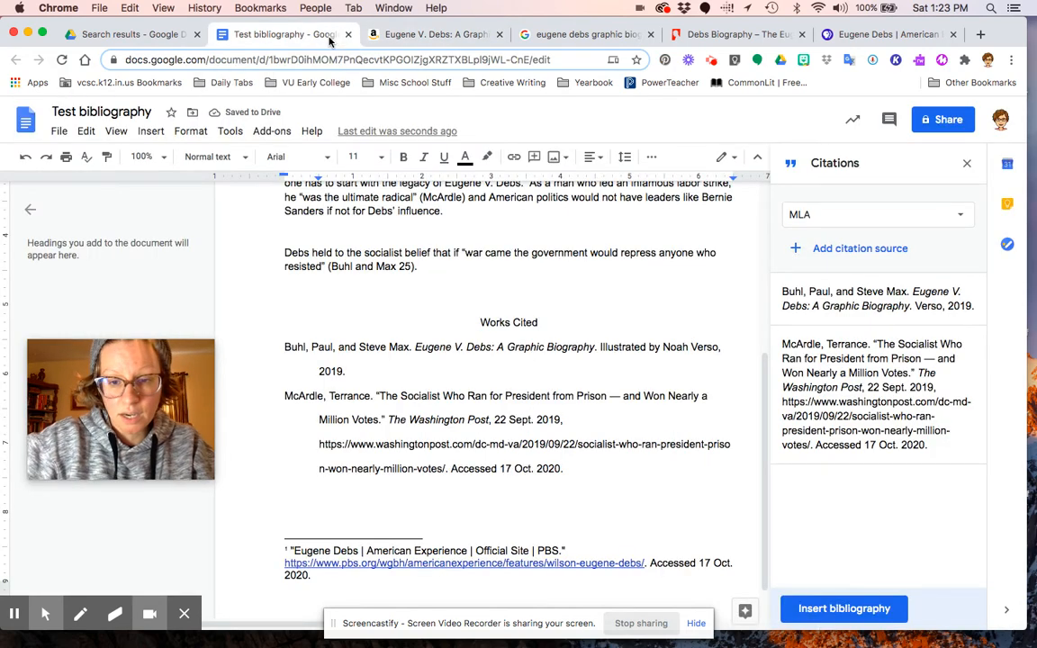
pyautogui.write('Van Sciver')
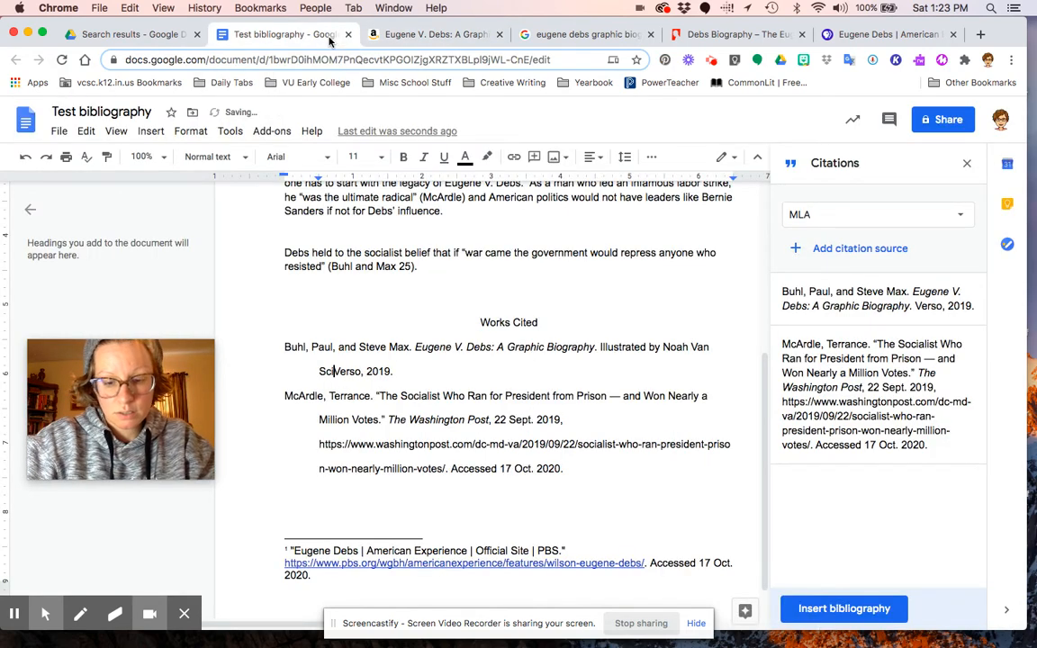
# Add ", with contributions by" and the contributor's full name from the Amazon listing, followed by a comma, before "Verso" in the graphic biography's entry.
pyautogui.write(', with contrib')
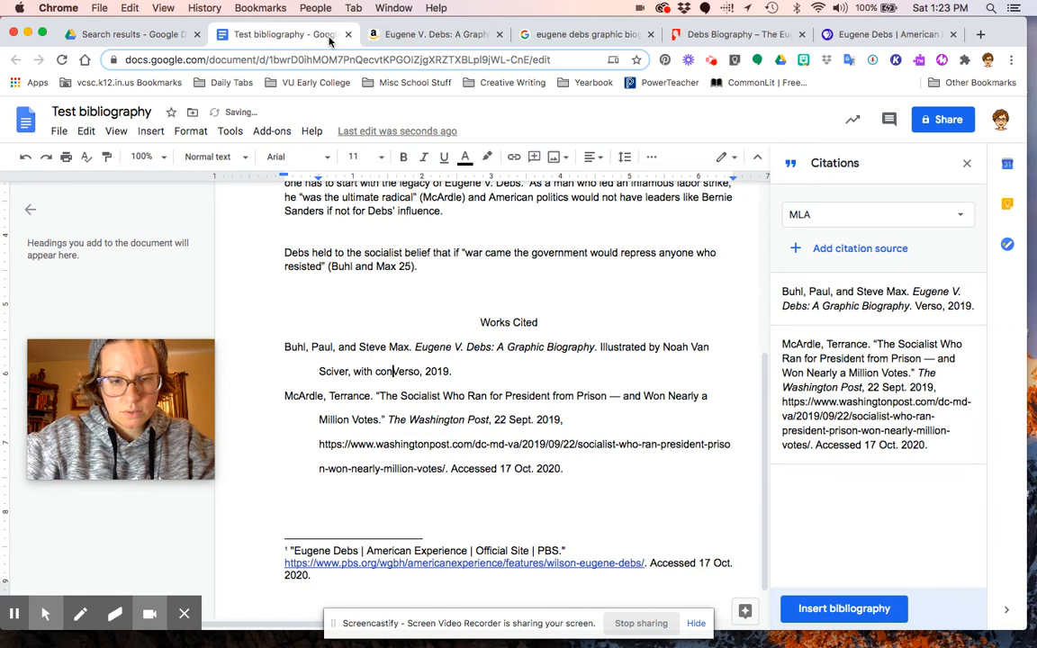
pyautogui.write('utions ')
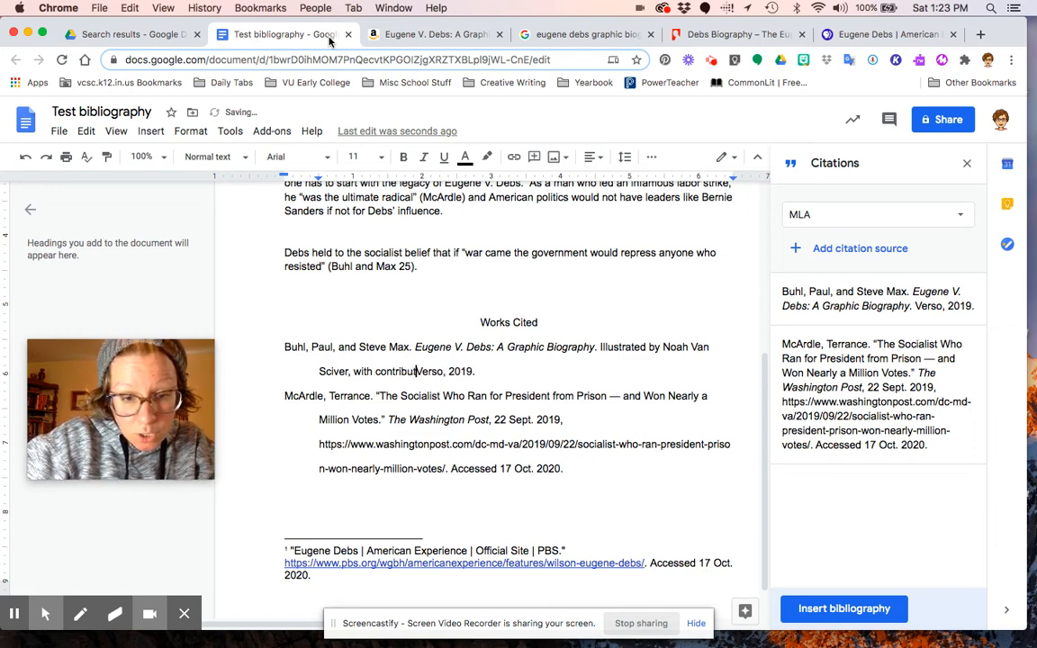
pyautogui.write('by')
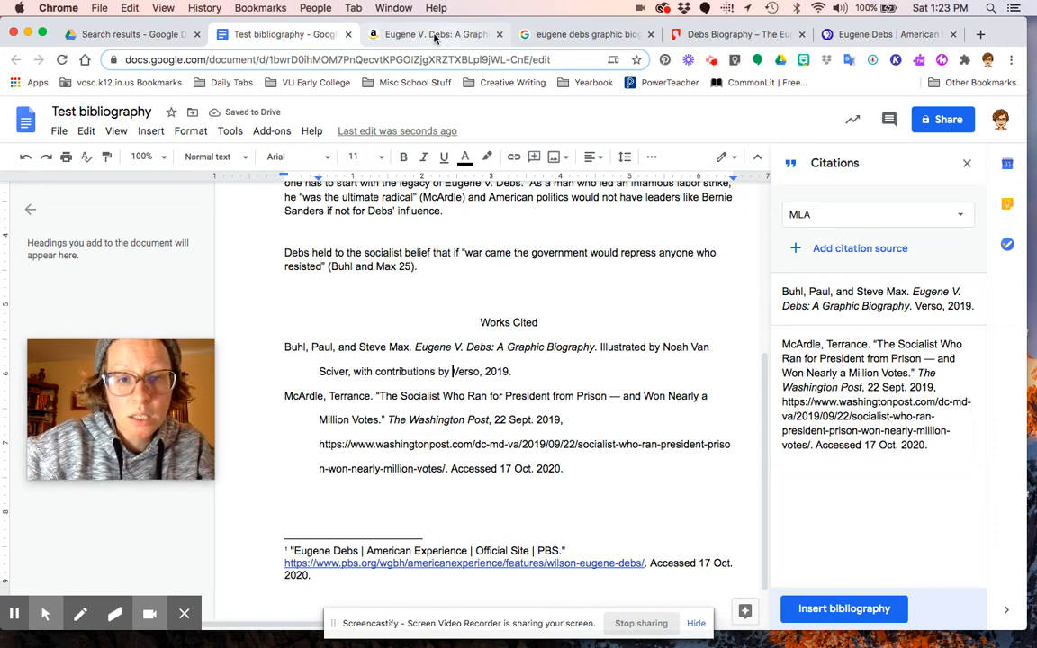
pyautogui.click(428, 35)
pyautogui.click(320, 34)
pyautogui.write('Dave Nan')
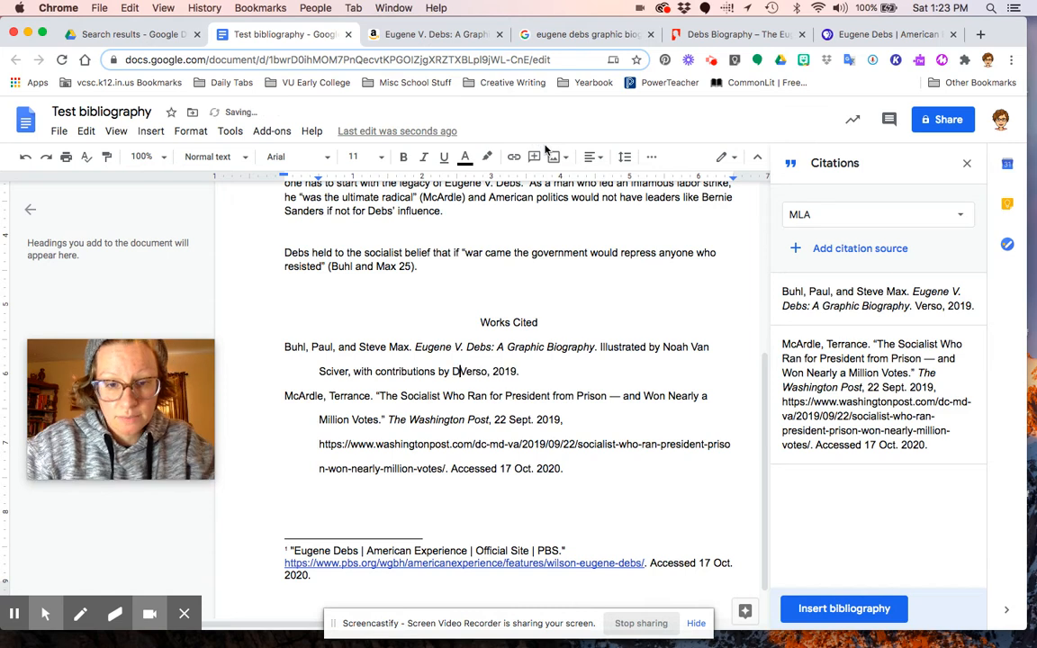
pyautogui.write('ce, Verso')
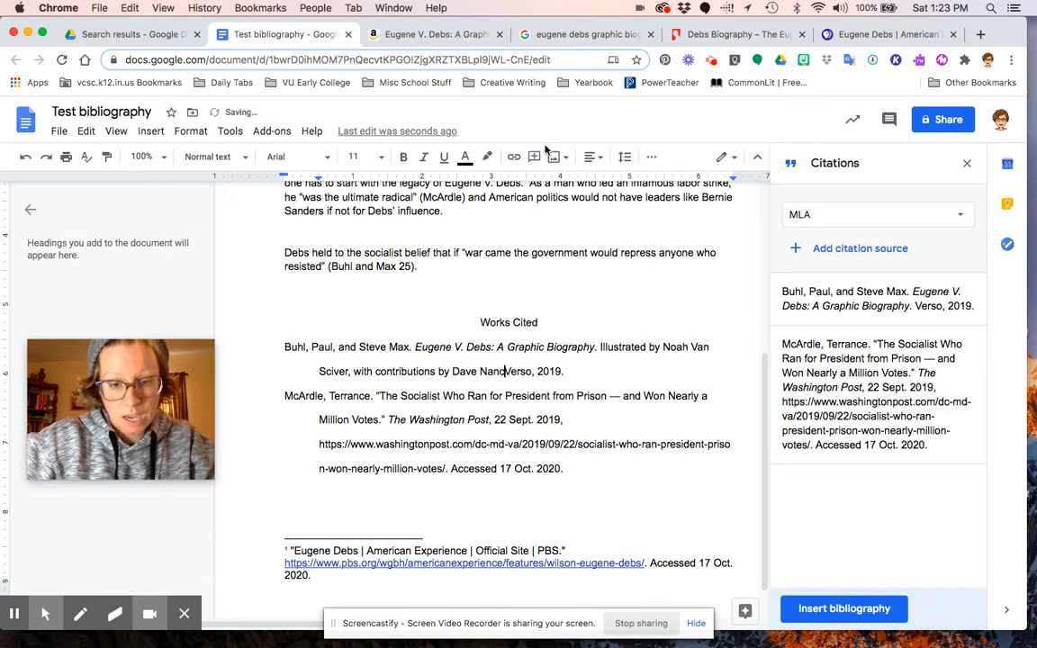
pyautogui.write(',')
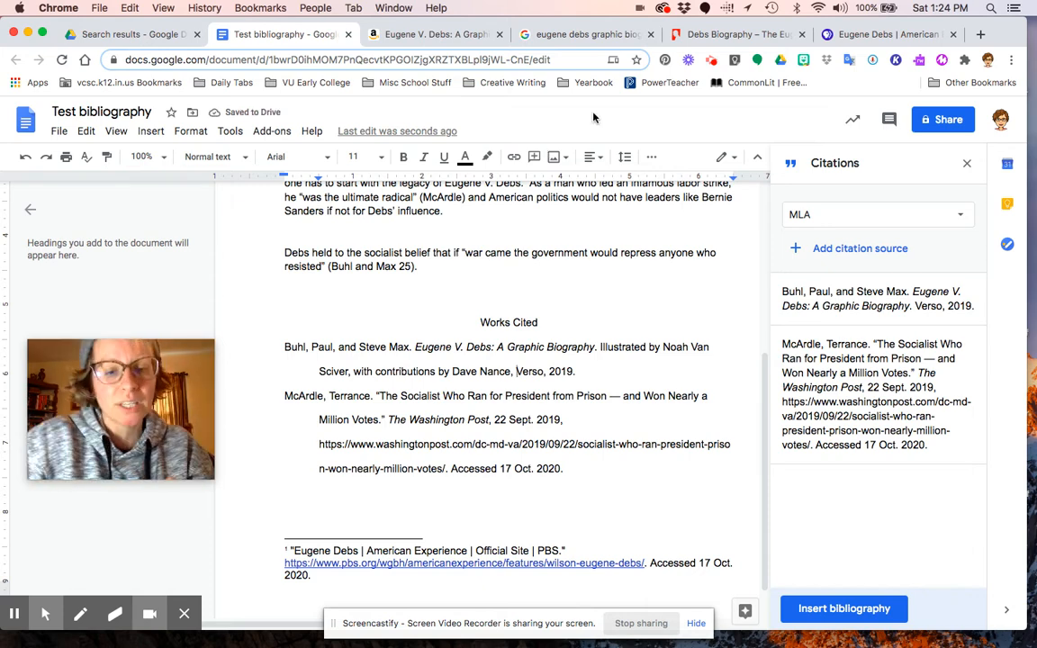
pyautogui.scroll(-2, 571, 382)
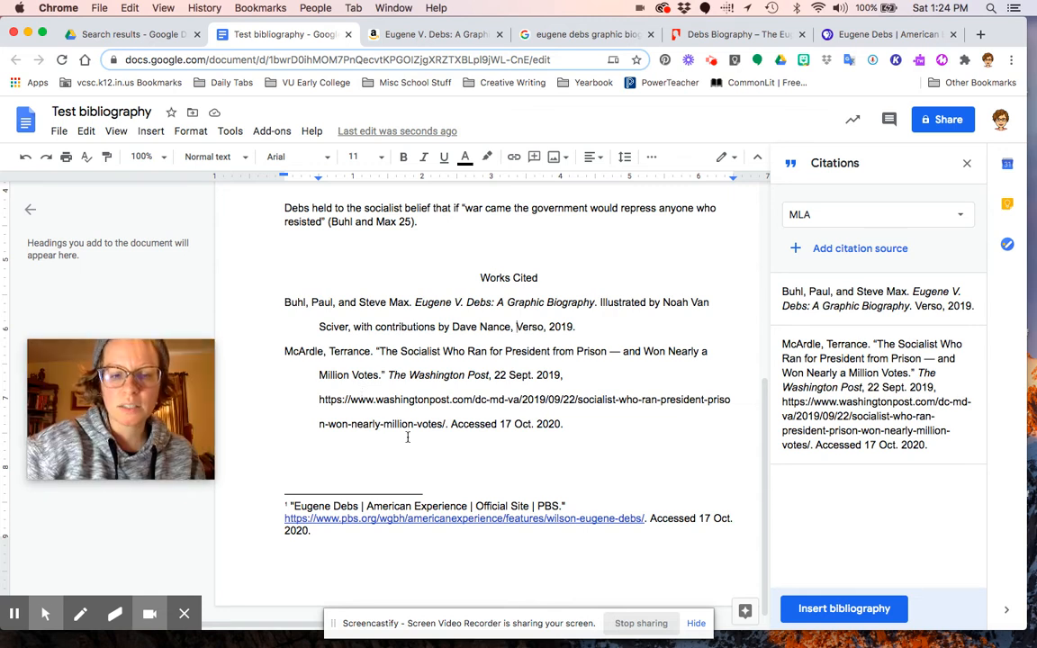
pyautogui.scroll(1, 403, 408)
pyautogui.scroll(8, 403, 409)
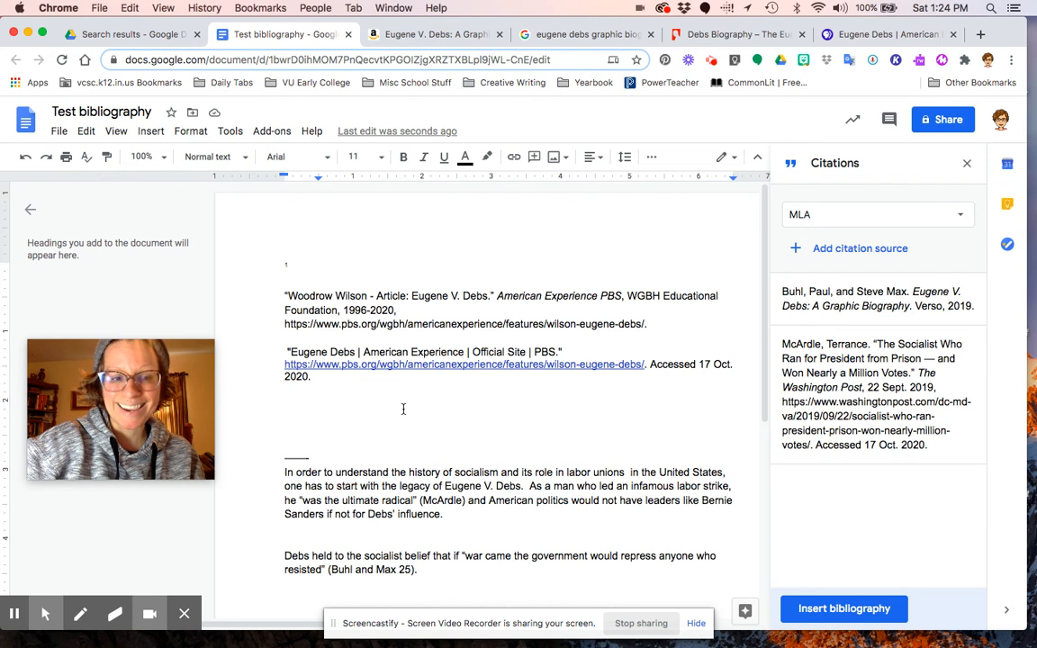
pyautogui.scroll(-1, 403, 408)
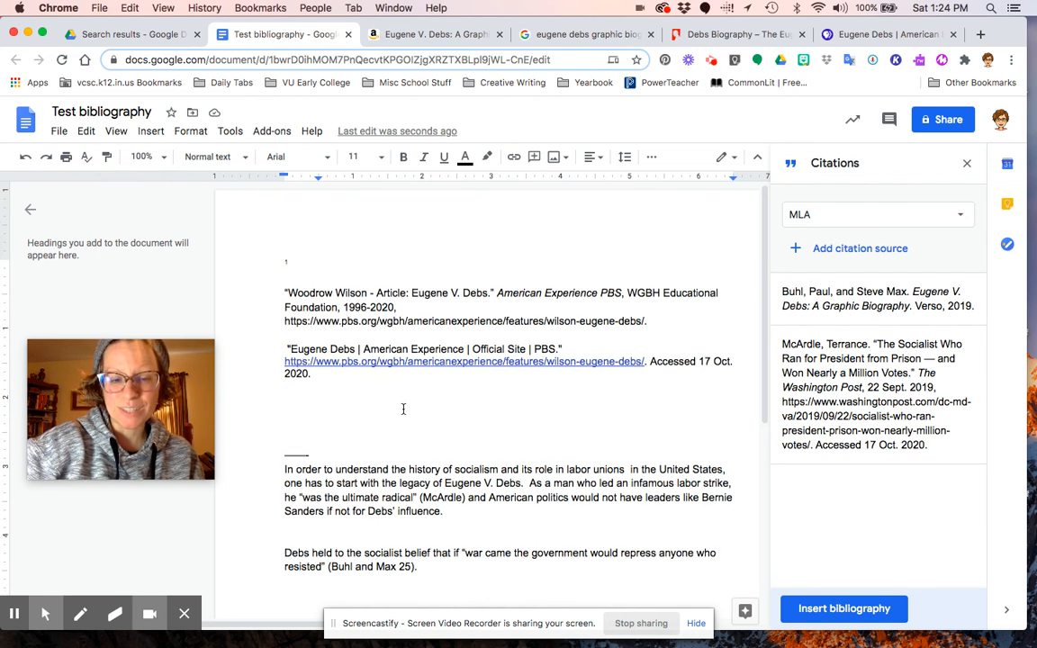